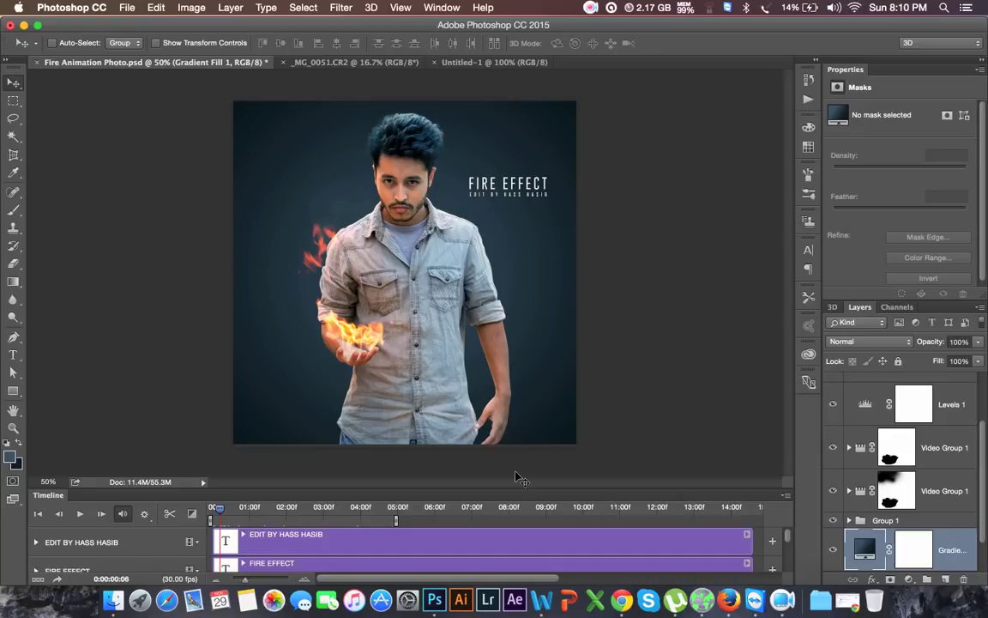
Enlarge the Timeline, scrub through the hand fire animation, then view the original _MG_0051 photo.
{"action": "left_click_drag", "start_coordinate": [522, 490], "coordinate": [525, 464]}
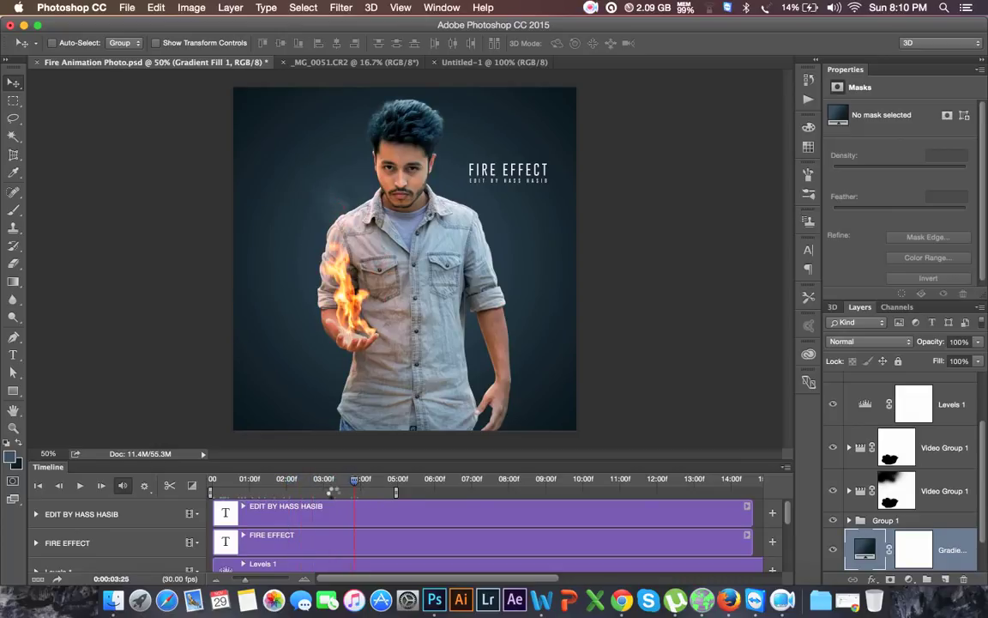
{"action": "left_click_drag", "start_coordinate": [288, 494], "coordinate": [237, 488]}
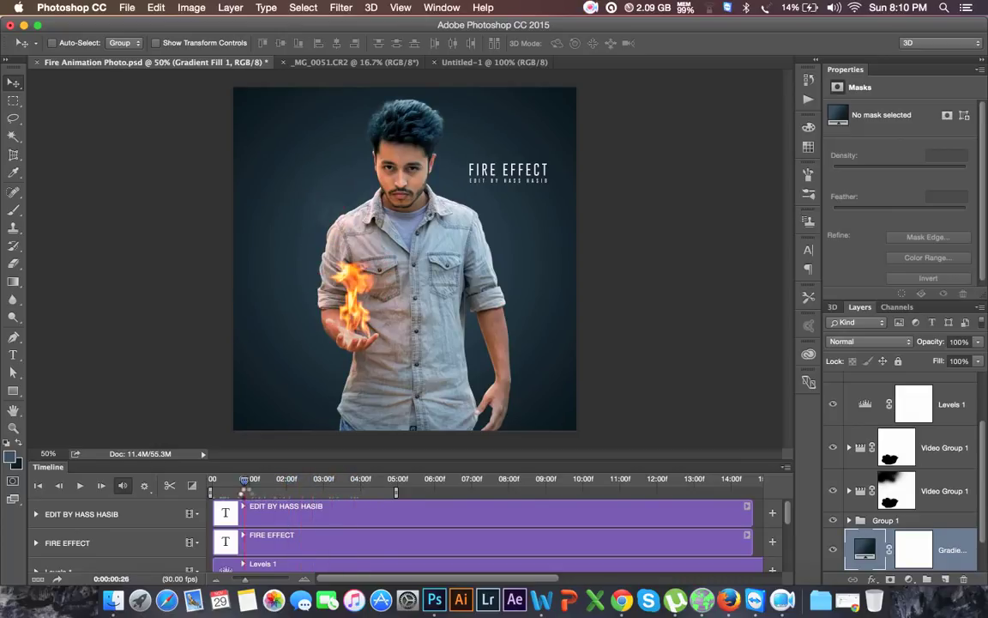
{"action": "left_click_drag", "start_coordinate": [237, 489], "coordinate": [254, 489]}
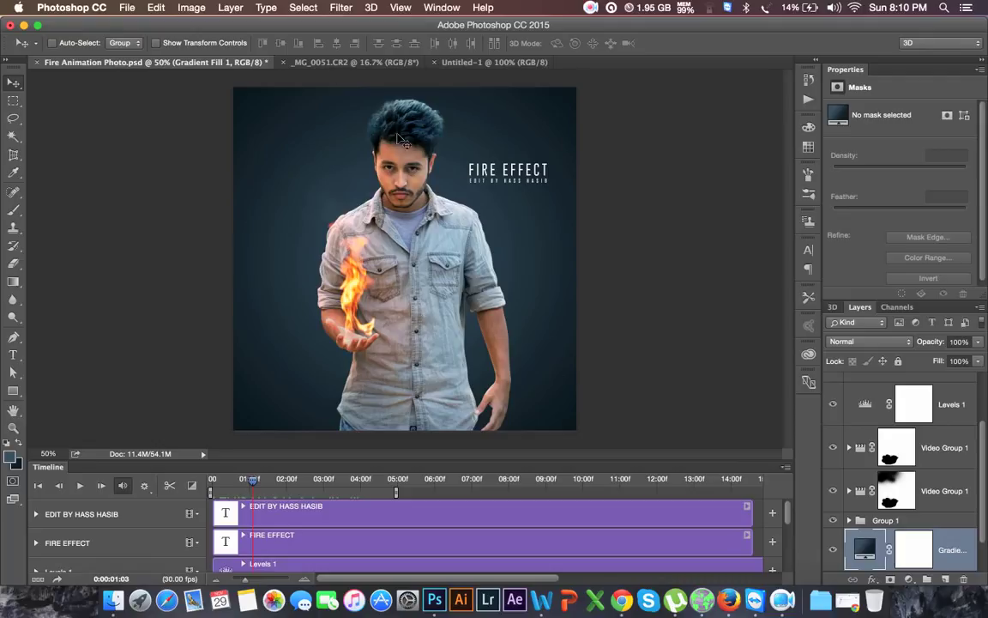
{"action": "left_click", "coordinate": [365, 60]}
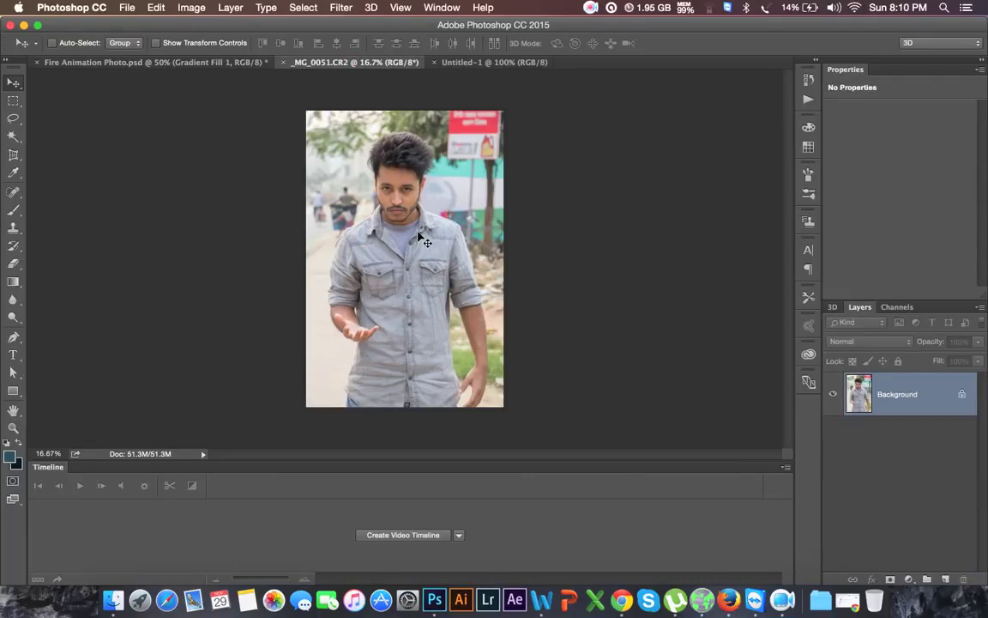
{"action": "key", "text": "super+plus"}
{"action": "key", "text": "super+plus"}
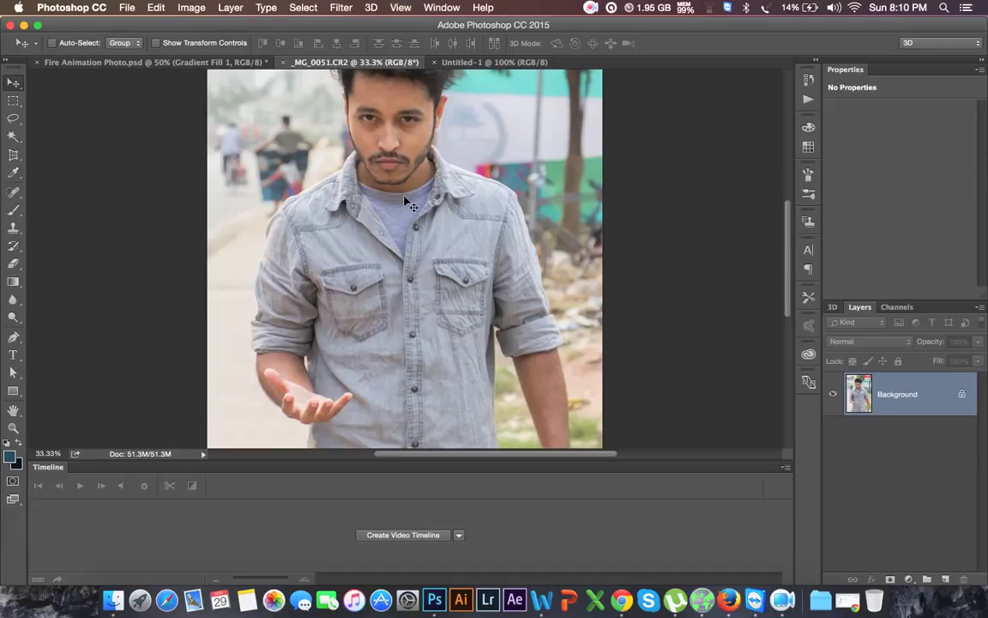
{"action": "scroll", "coordinate": [406, 205], "scroll_direction": "up", "scroll_amount": 2}
{"action": "scroll", "coordinate": [406, 210], "scroll_direction": "down", "scroll_amount": 4}
{"action": "scroll", "coordinate": [406, 215], "scroll_direction": "down", "scroll_amount": 2}
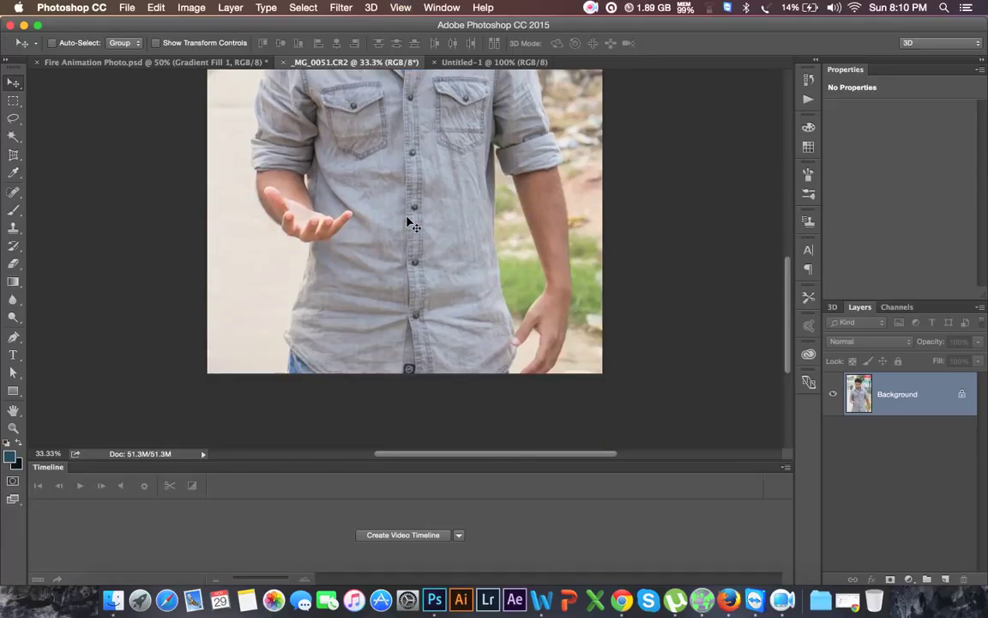
{"action": "scroll", "coordinate": [407, 223], "scroll_direction": "up", "scroll_amount": 4}
{"action": "scroll", "coordinate": [410, 230], "scroll_direction": "up", "scroll_amount": 3}
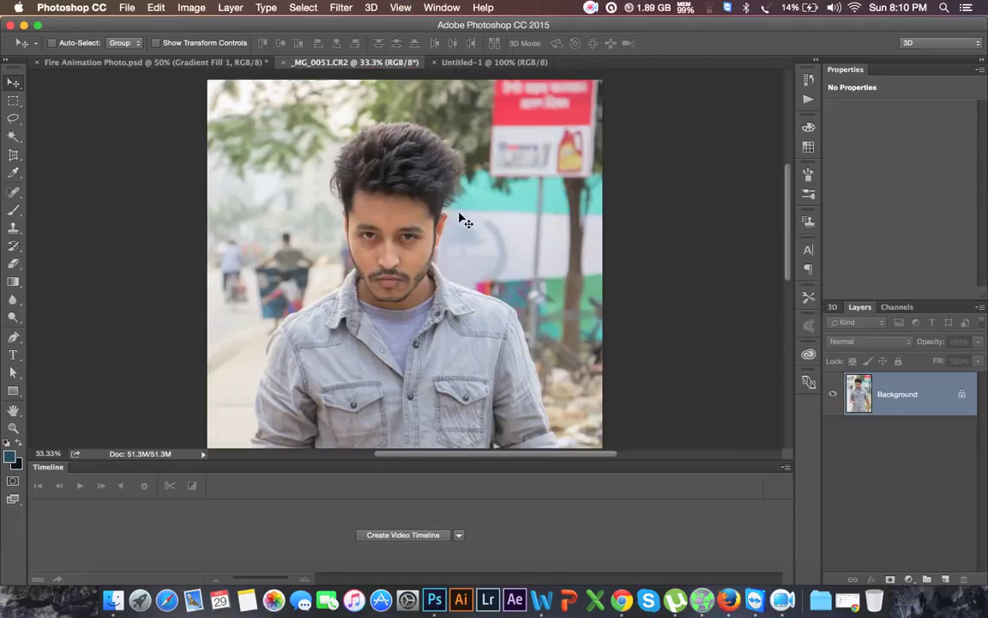
{"action": "left_click", "coordinate": [227, 62]}
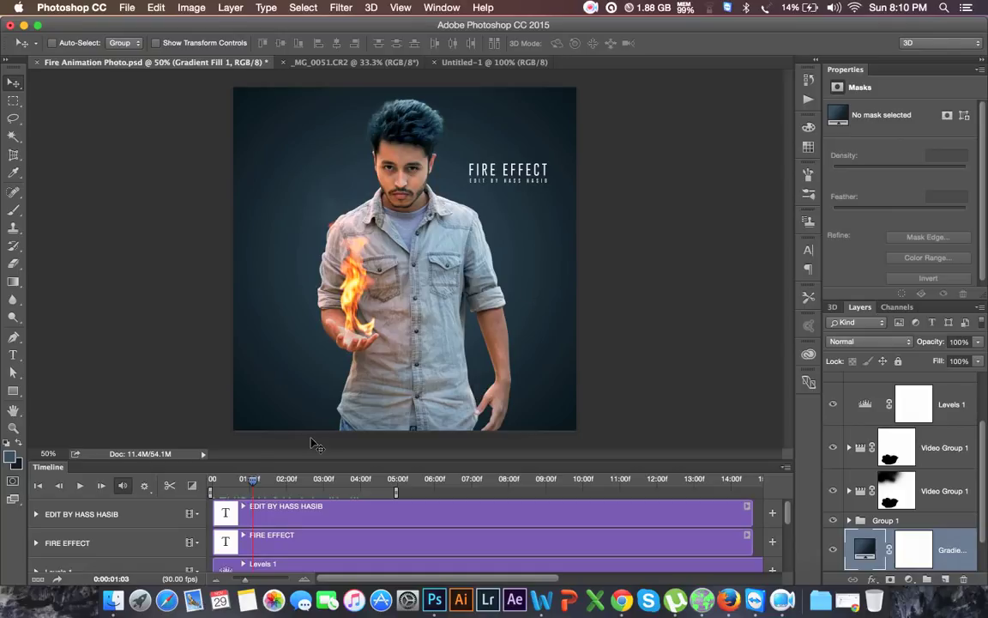
Play the fire animation forward to frame 22, then close the blank Untitled-1 document.
{"action": "key", "text": "space"}
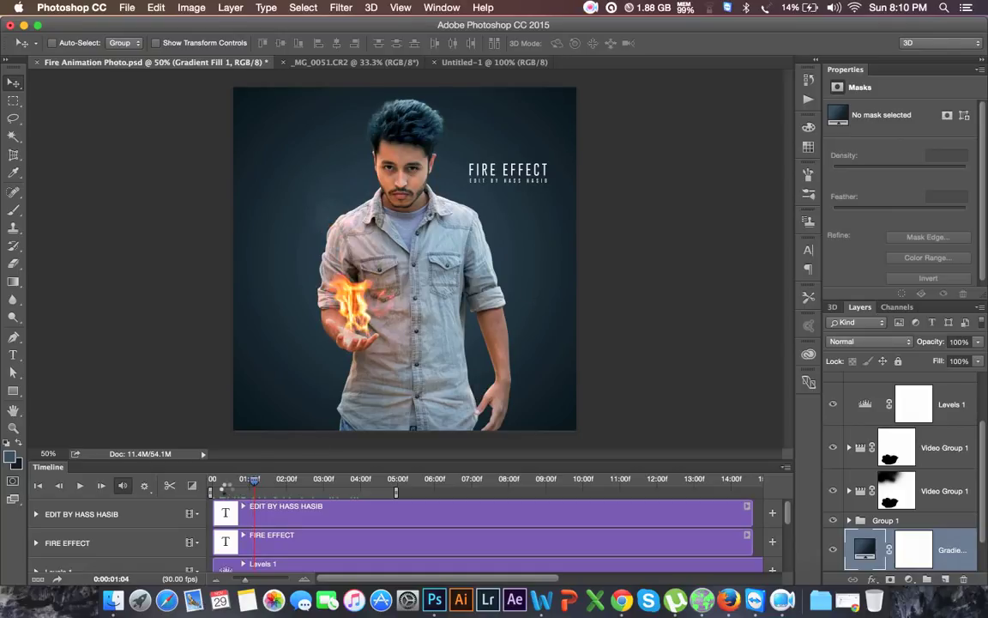
{"action": "left_click", "coordinate": [82, 487]}
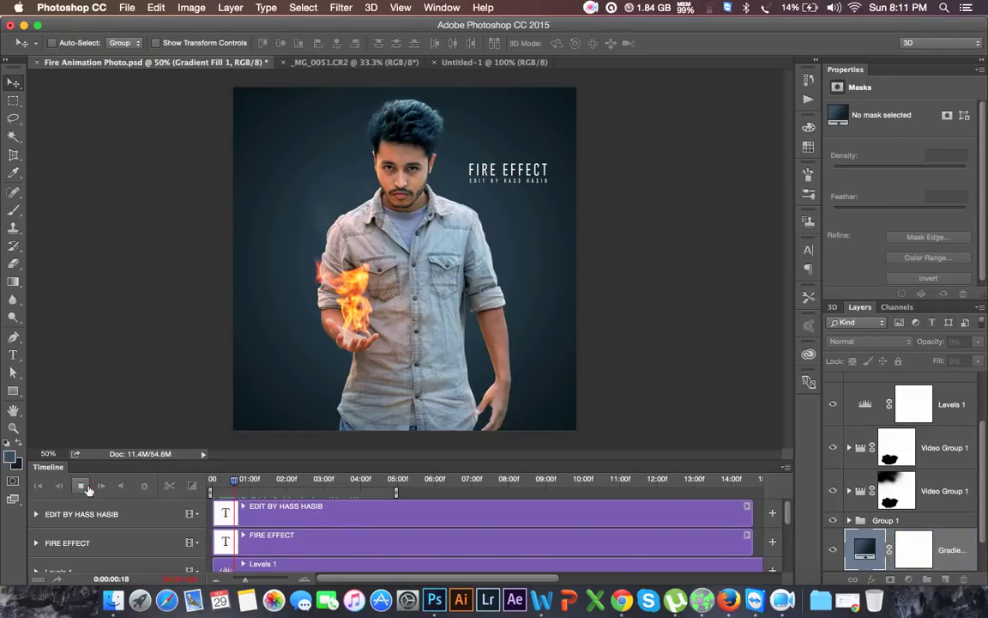
{"action": "left_click", "coordinate": [90, 485]}
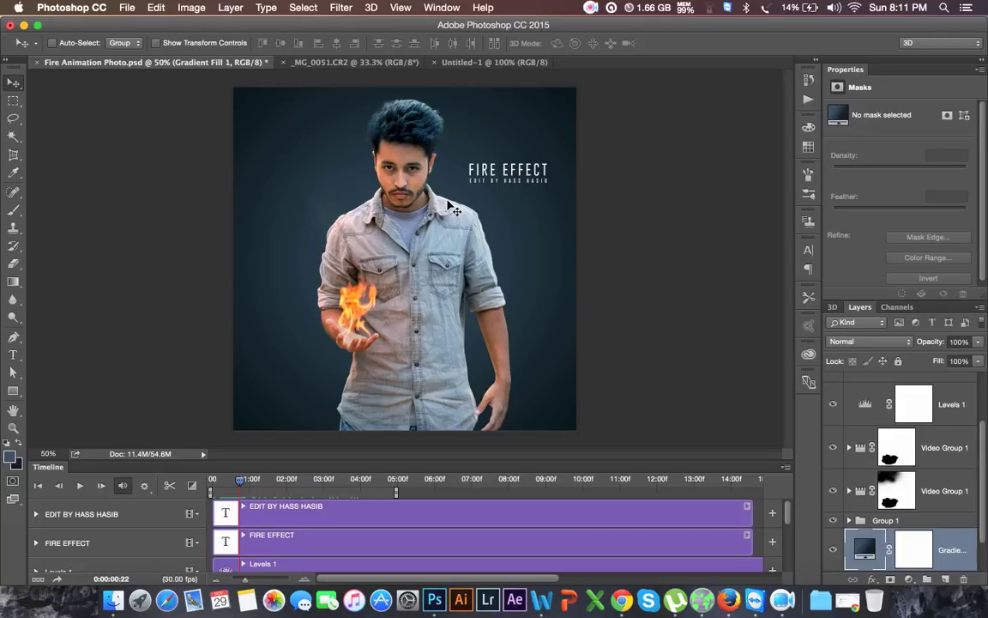
{"action": "left_click", "coordinate": [498, 62]}
{"action": "left_click", "coordinate": [435, 62]}
Create a new 500 × 500 px document with resolution 7.
{"action": "left_click", "coordinate": [127, 8]}
{"action": "left_click", "coordinate": [133, 23]}
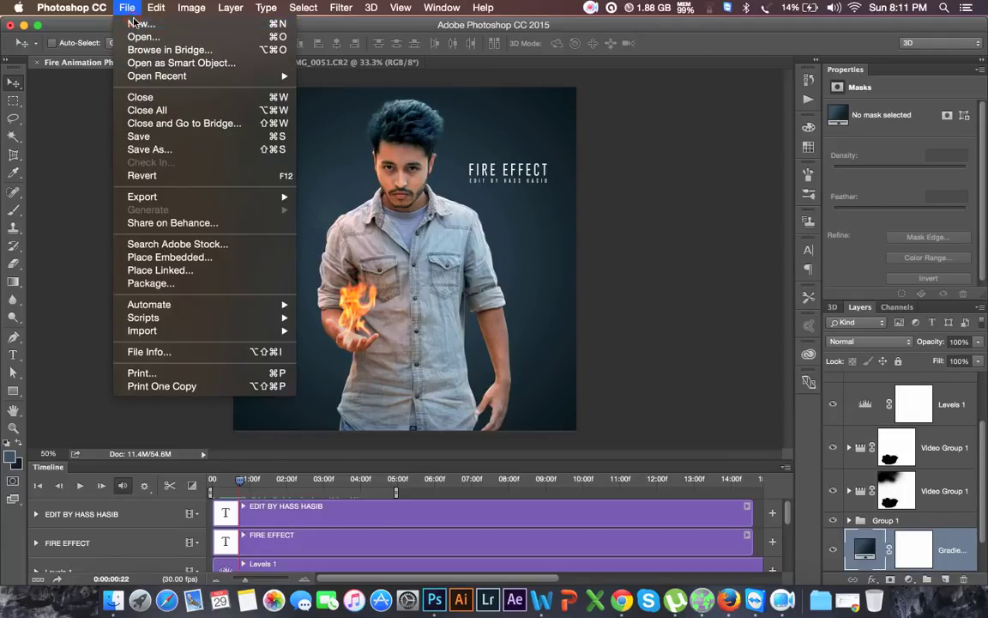
{"action": "double_click", "coordinate": [443, 254]}
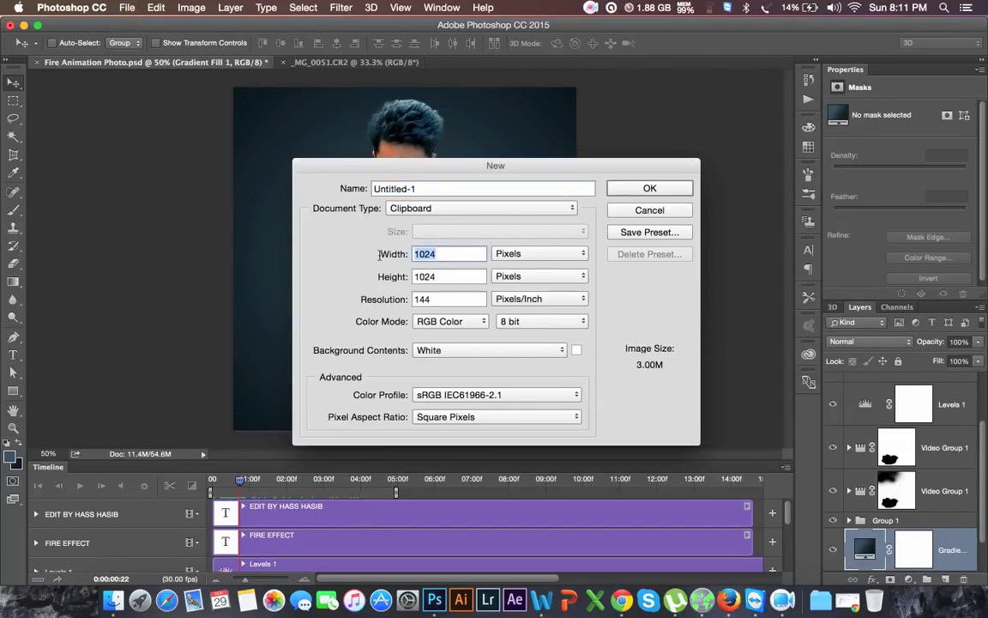
{"action": "type", "text": "500"}
{"action": "double_click", "coordinate": [446, 276]}
{"action": "type", "text": "500"}
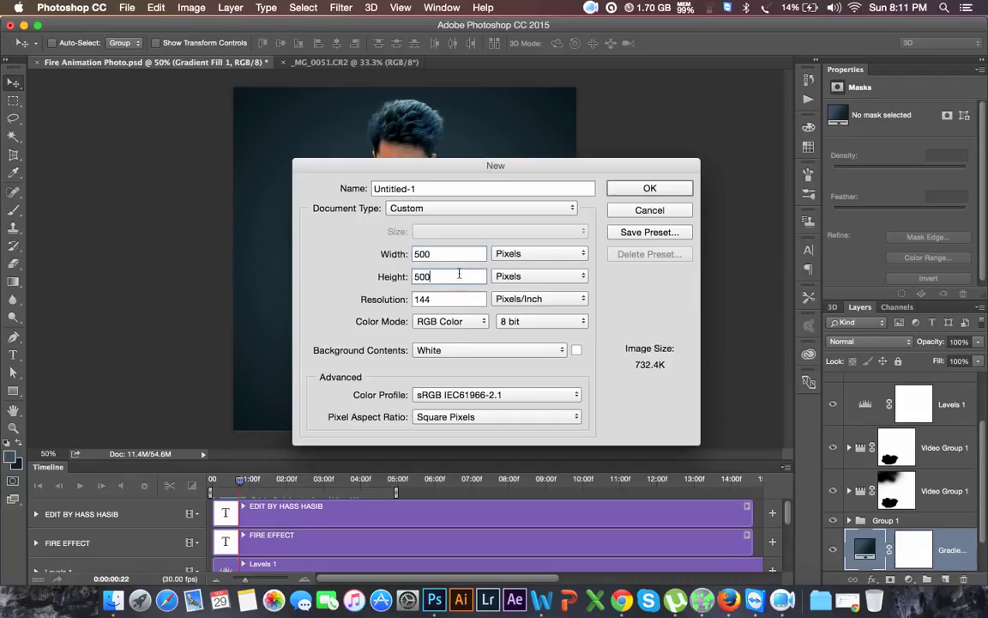
{"action": "double_click", "coordinate": [465, 299]}
{"action": "type", "text": "72"}
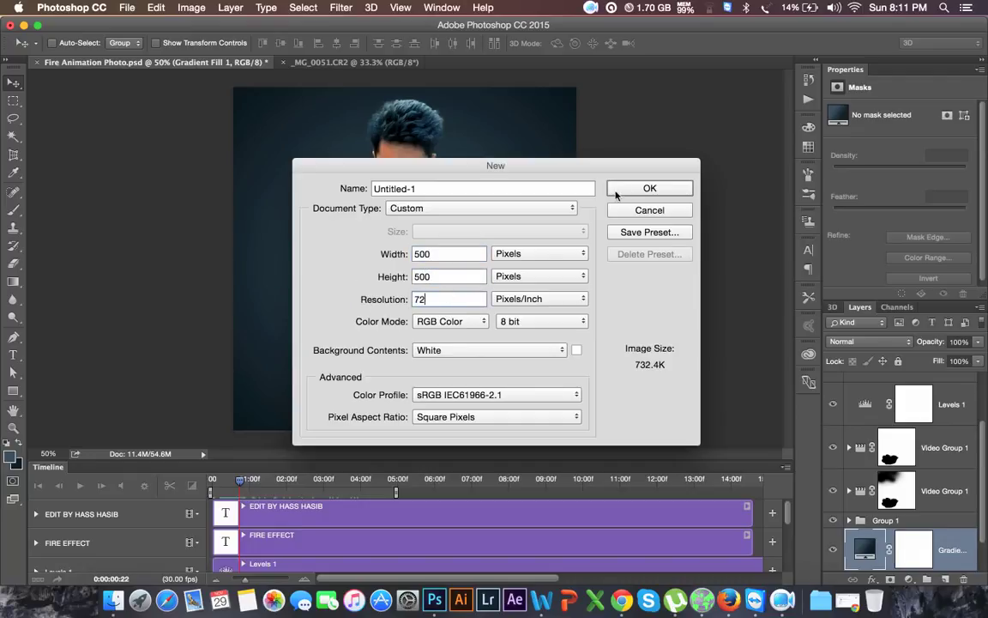
{"action": "left_click", "coordinate": [616, 194]}
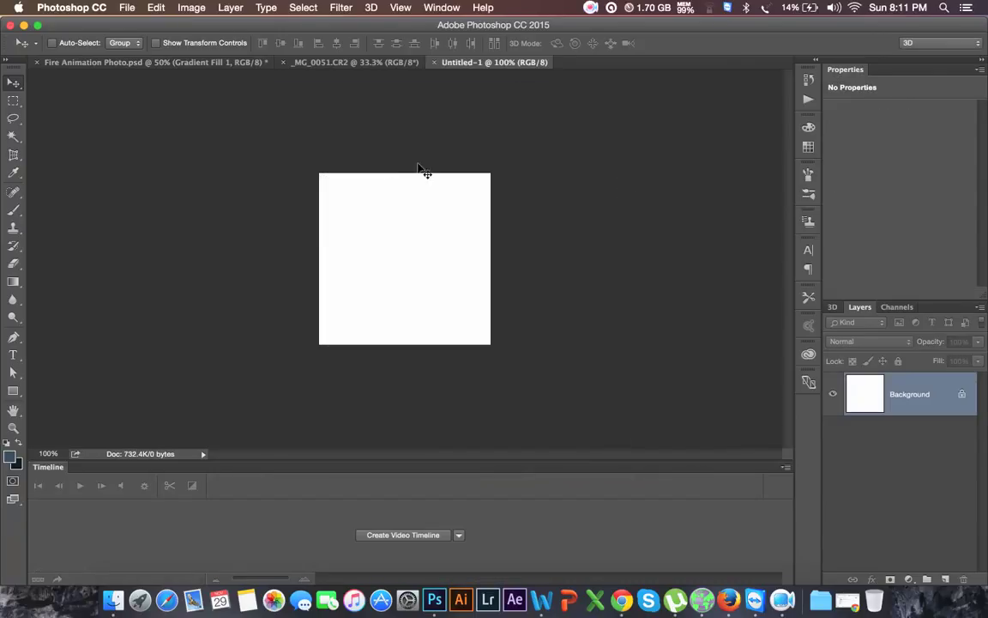
{"action": "key", "text": "super+equal"}
{"action": "key", "text": "super+minus"}
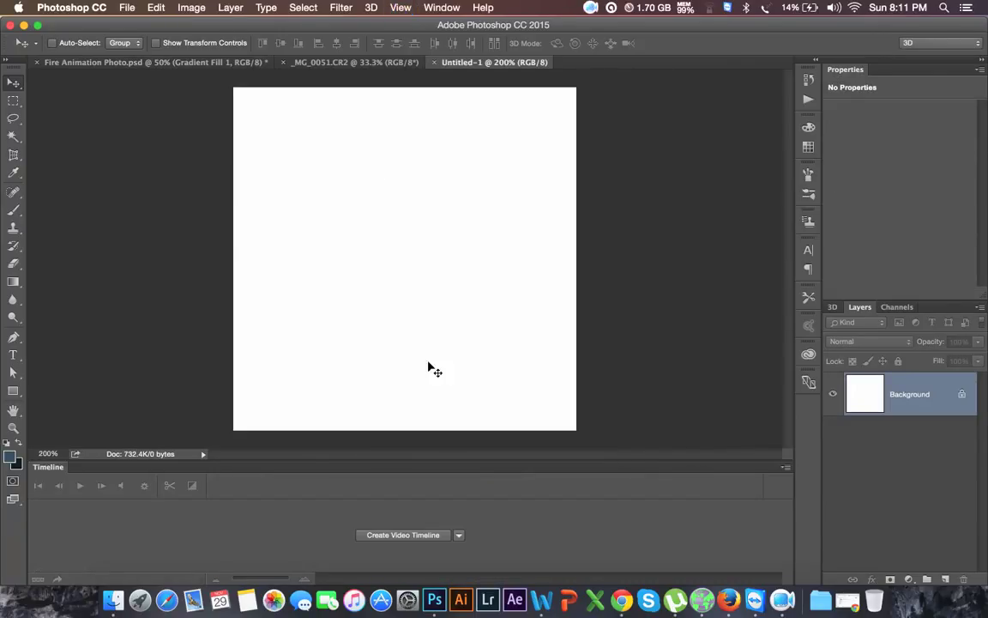
Close the Timeline tab group and readjust the canvas zoom.
{"action": "left_click", "coordinate": [788, 471]}
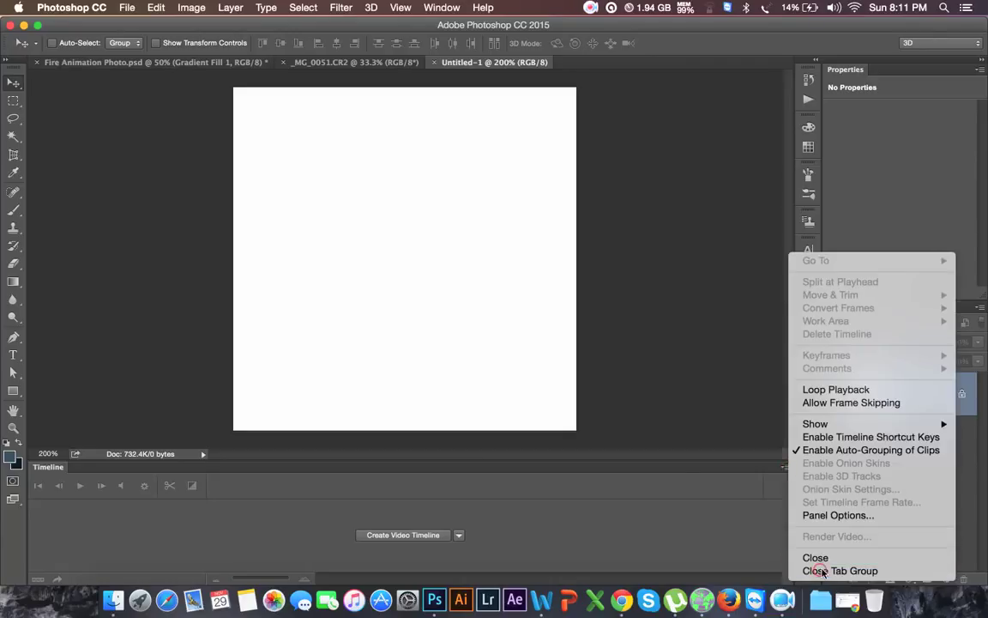
{"action": "left_click", "coordinate": [819, 571]}
{"action": "key", "text": "super+equal"}
{"action": "key", "text": "super+minus"}
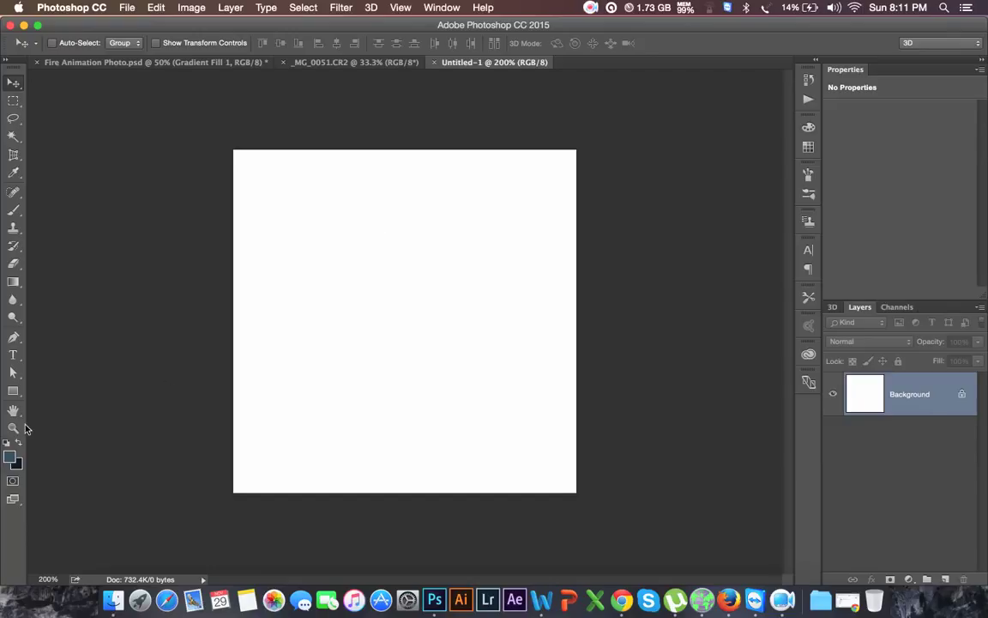
Set the foreground colour to #355163 and the background colour to #051a23.
{"action": "left_click", "coordinate": [13, 458]}
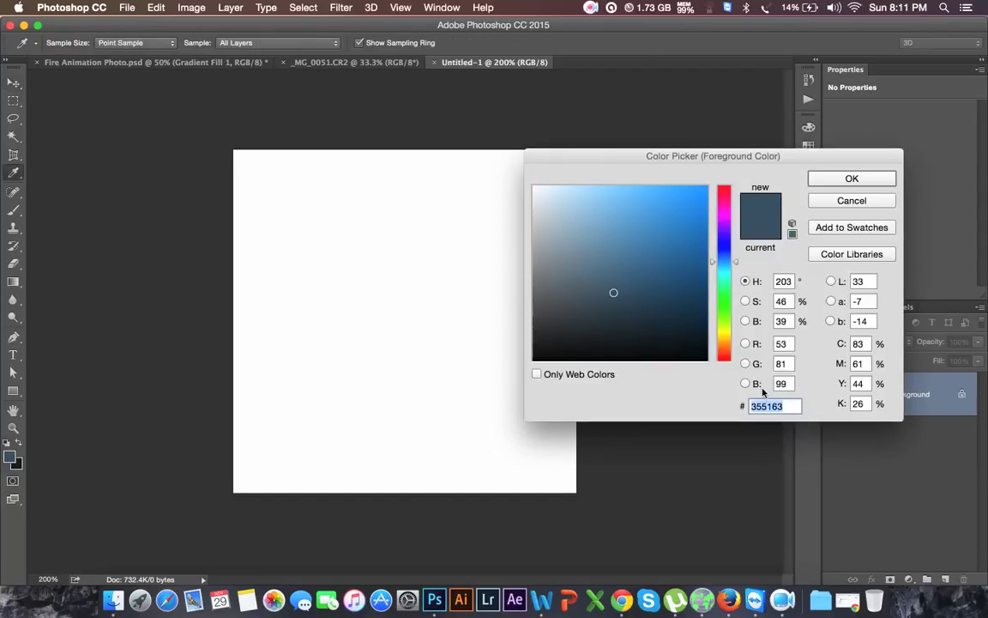
{"action": "left_click", "coordinate": [781, 408]}
{"action": "double_click", "coordinate": [787, 406]}
{"action": "left_click", "coordinate": [847, 178]}
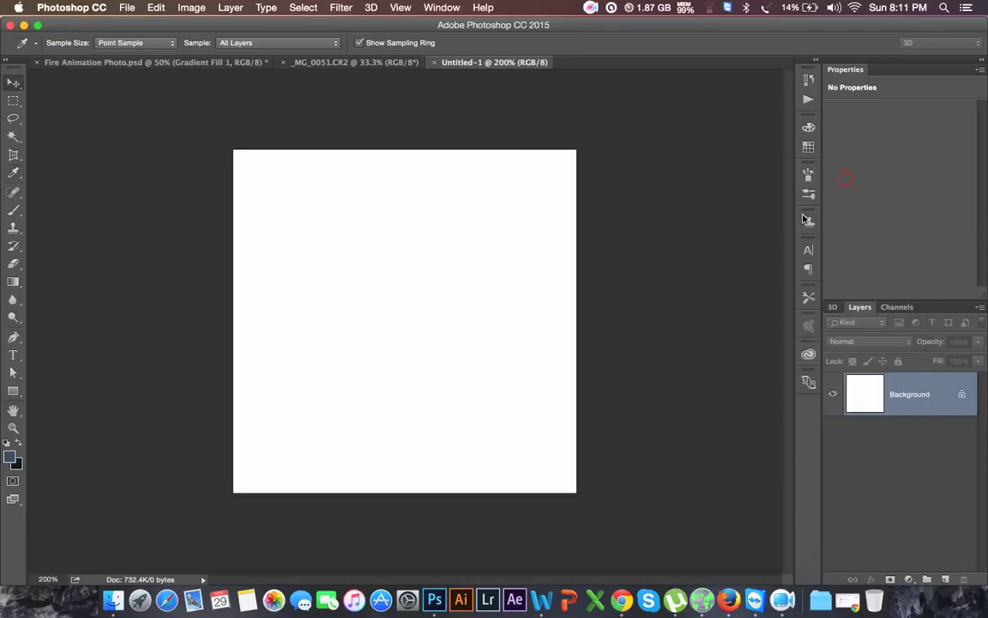
{"action": "left_click", "coordinate": [23, 467]}
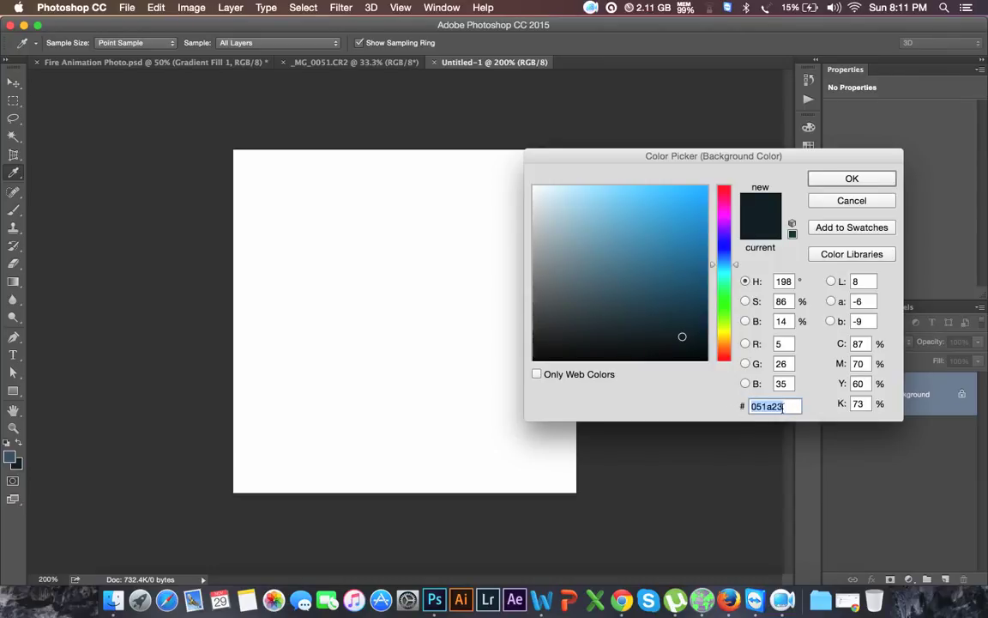
{"action": "left_click", "coordinate": [824, 178]}
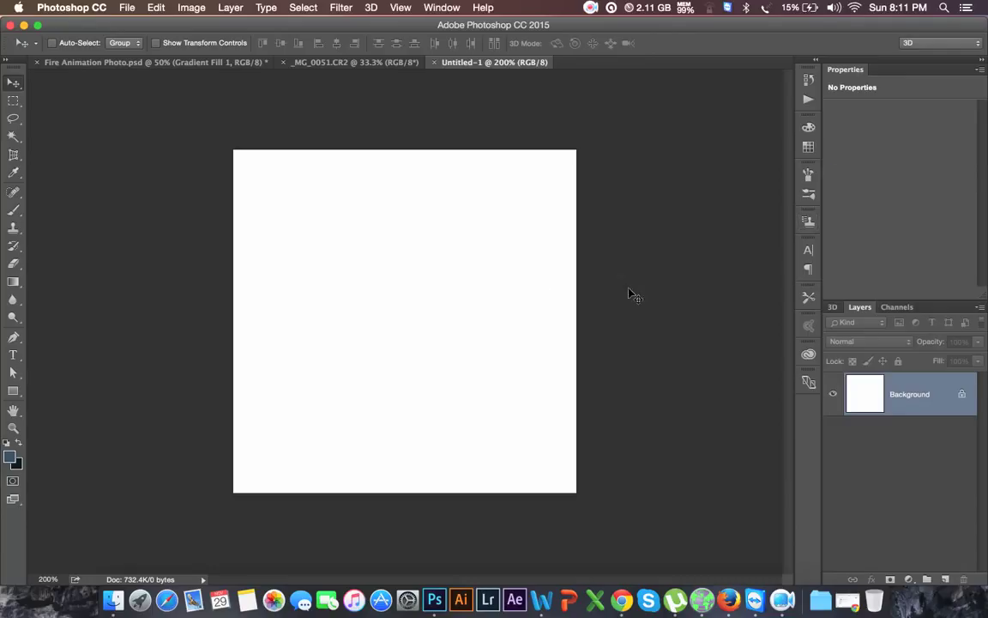
{"action": "left_click", "coordinate": [910, 579]}
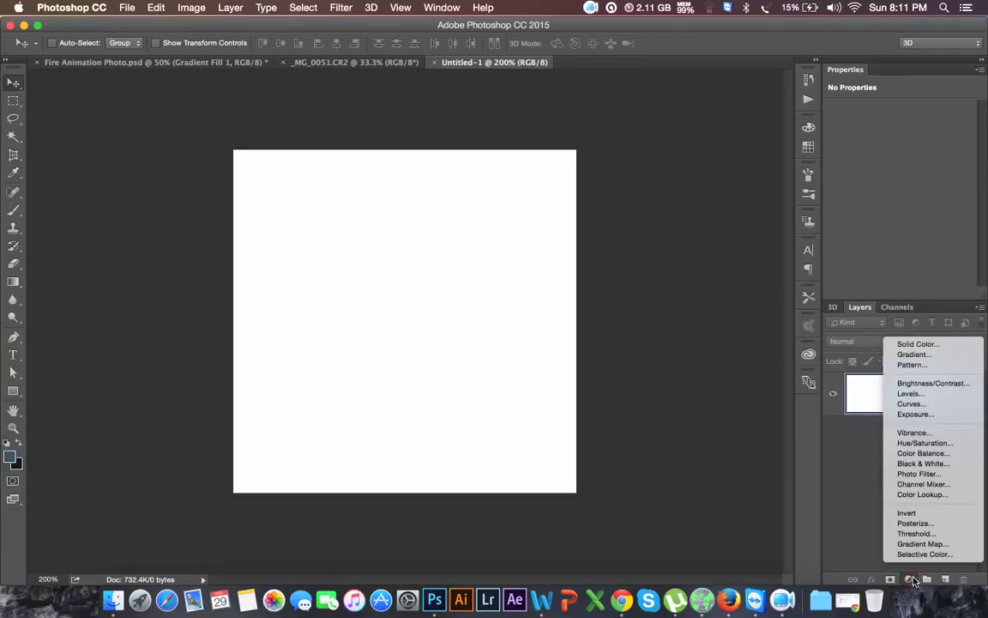
Add a Gradient Fill layer with the first preset, Radial style, 166% scale, dither and adjusted angle.
{"action": "left_click", "coordinate": [913, 355]}
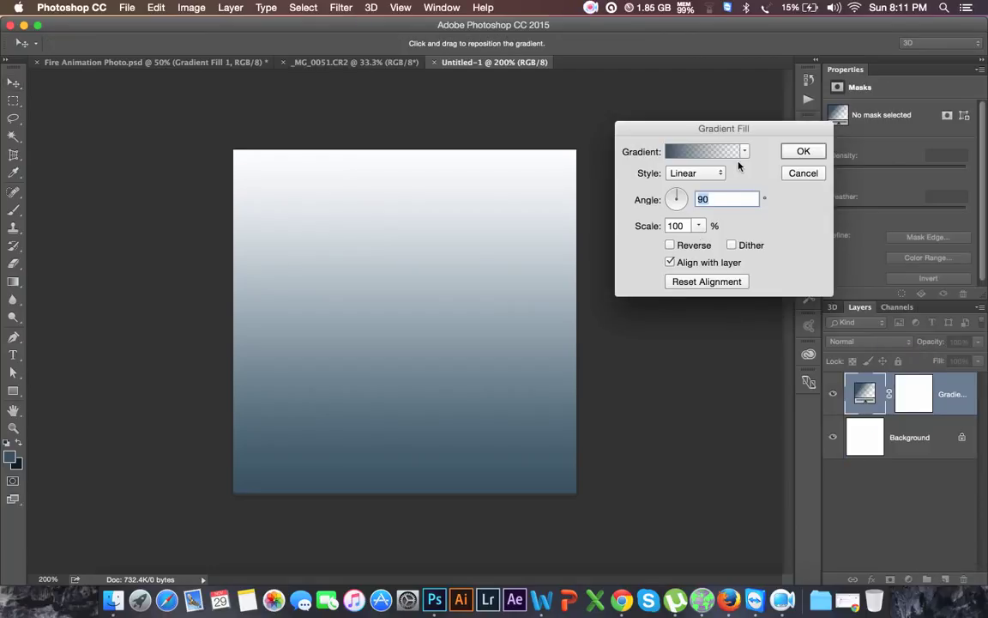
{"action": "left_click", "coordinate": [742, 152]}
{"action": "left_click", "coordinate": [635, 177]}
{"action": "left_click", "coordinate": [687, 128]}
{"action": "left_click", "coordinate": [695, 172]}
{"action": "left_click", "coordinate": [691, 186]}
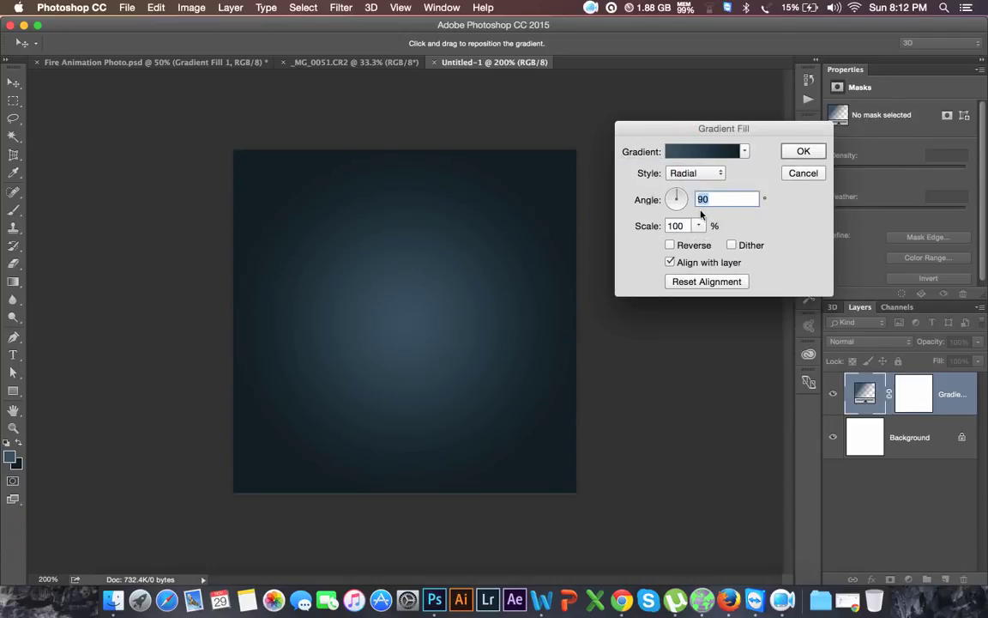
{"action": "left_click", "coordinate": [699, 225]}
{"action": "left_click_drag", "start_coordinate": [698, 240], "coordinate": [706, 245]}
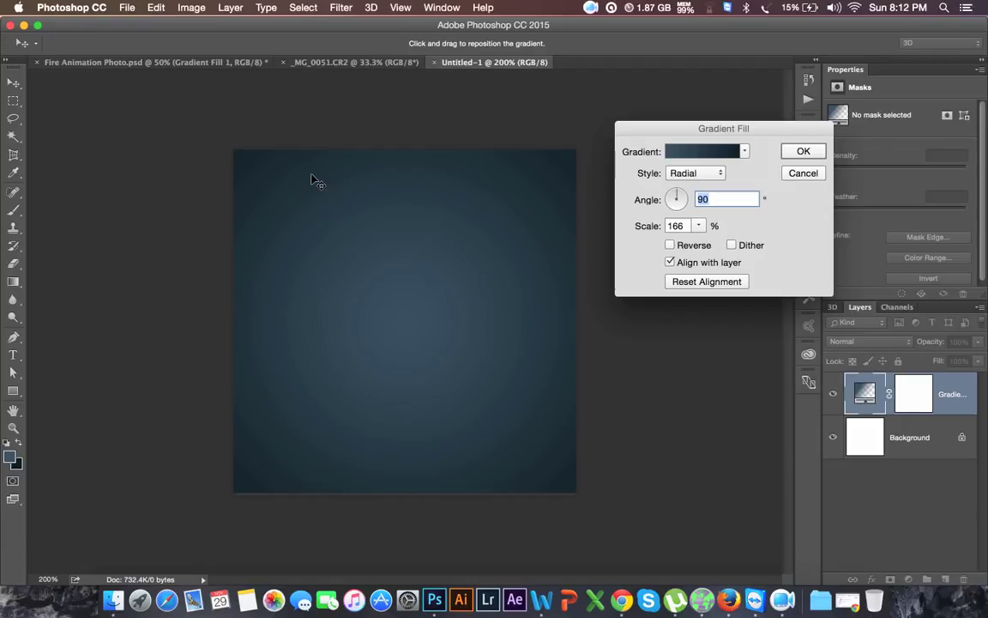
{"action": "left_click", "coordinate": [751, 247]}
{"action": "left_click_drag", "start_coordinate": [672, 199], "coordinate": [682, 195]}
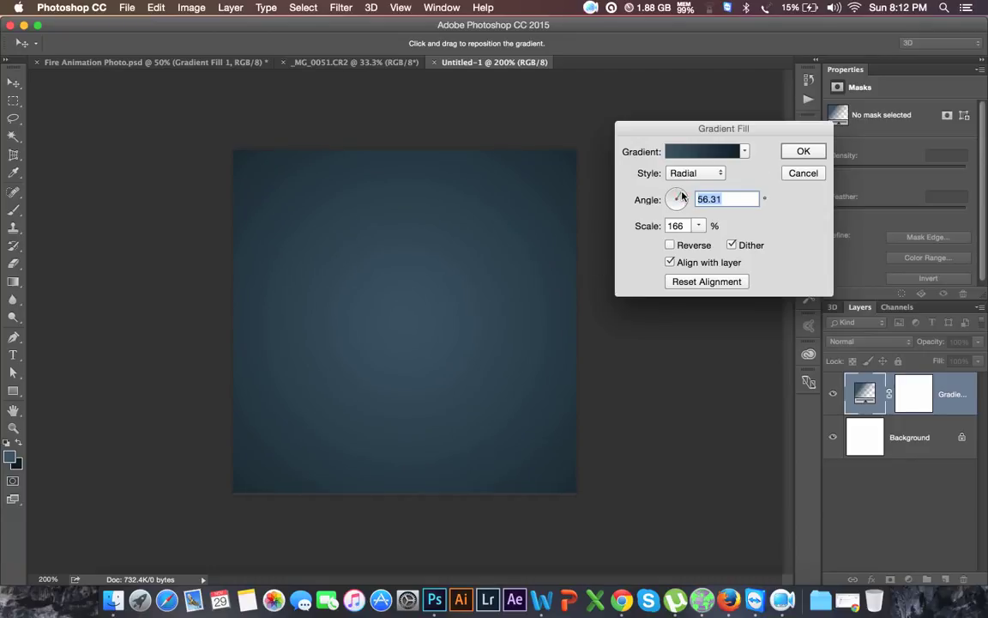
{"action": "left_click", "coordinate": [806, 154]}
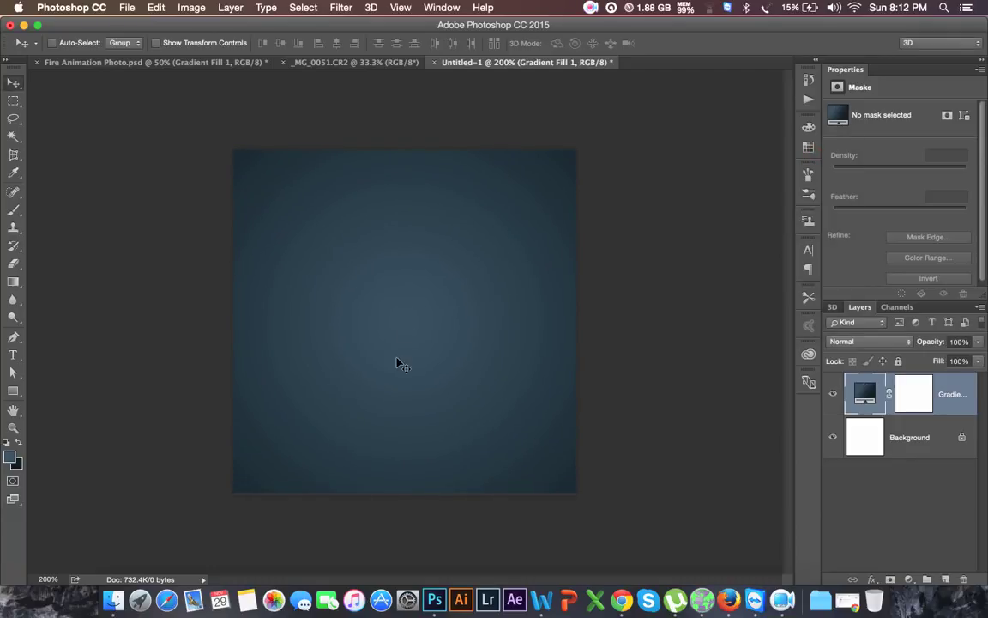
Drag the cut-out man layer from _MG_0051 into the Untitled-1 document.
{"action": "key", "text": "ctrl+plus"}
{"action": "key", "text": "ctrl+minus"}
{"action": "left_click", "coordinate": [367, 62]}
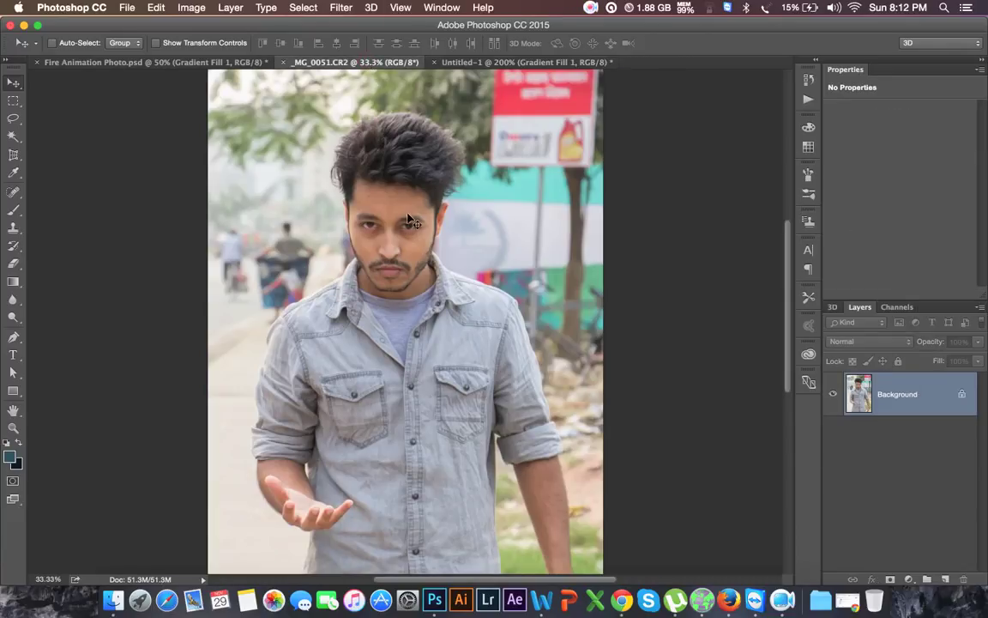
{"action": "scroll", "coordinate": [356, 292], "scroll_direction": "down", "scroll_amount": 5}
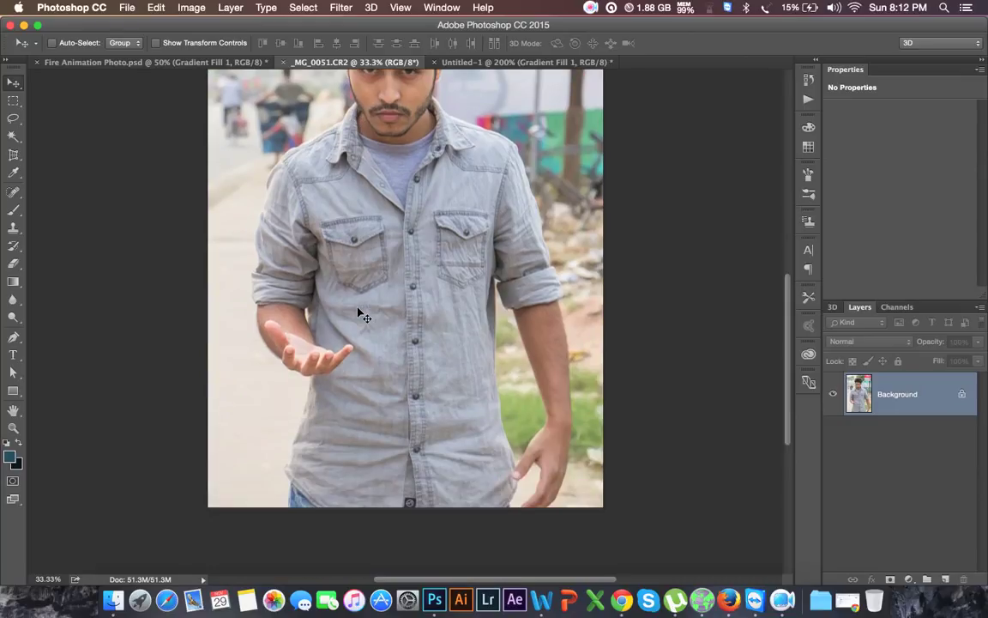
{"action": "scroll", "coordinate": [358, 311], "scroll_direction": "up", "scroll_amount": 5}
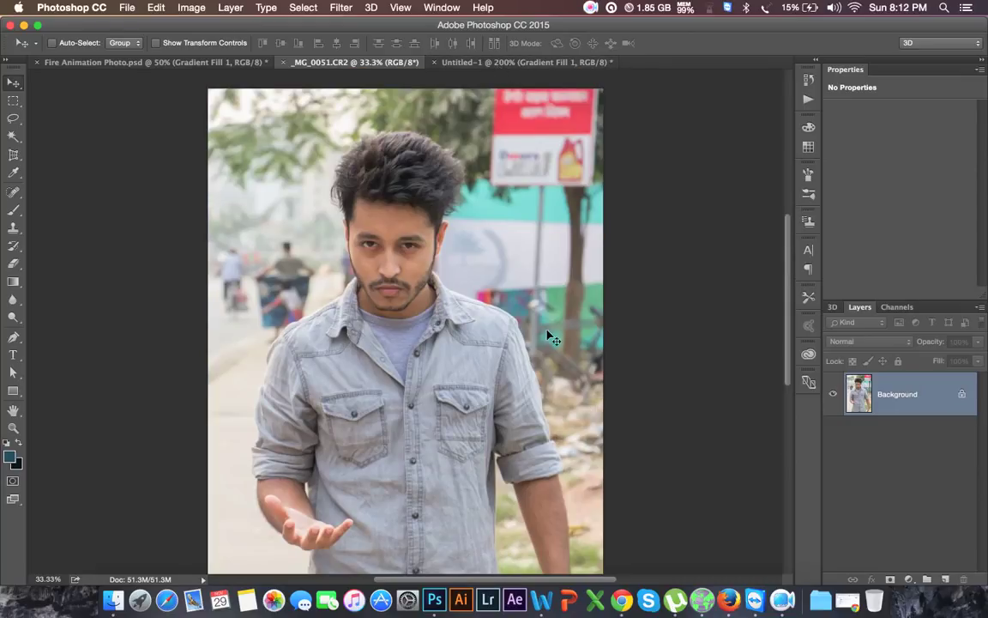
{"action": "left_click", "coordinate": [120, 601]}
{"action": "key", "text": "super+Tab"}
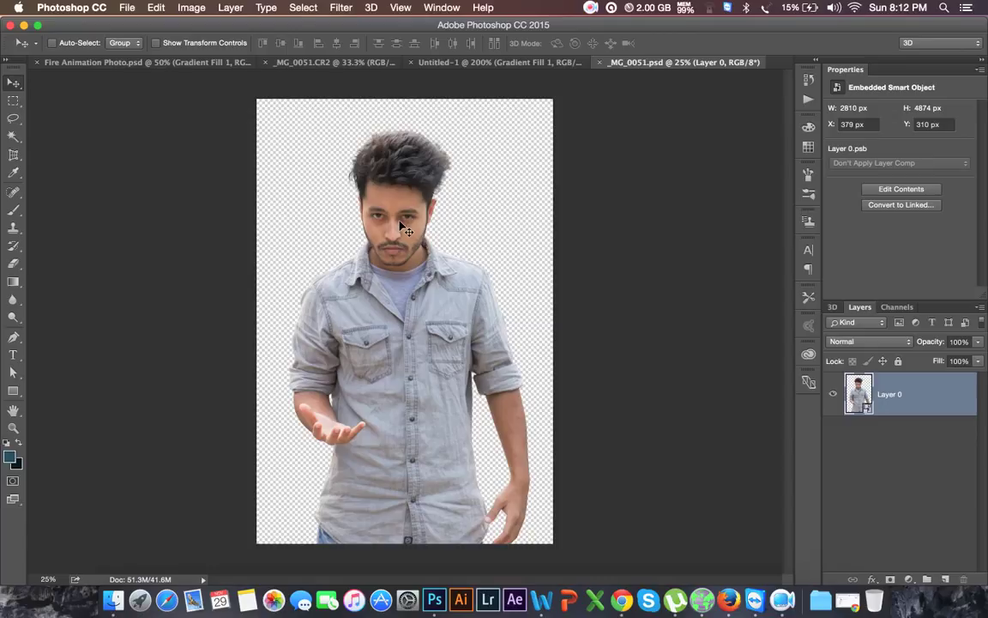
{"action": "mouse_move", "coordinate": [400, 223]}
{"action": "left_mouse_down"}
{"action": "mouse_move", "coordinate": [556, 71]}
{"action": "mouse_move", "coordinate": [435, 285]}
{"action": "left_mouse_up"}
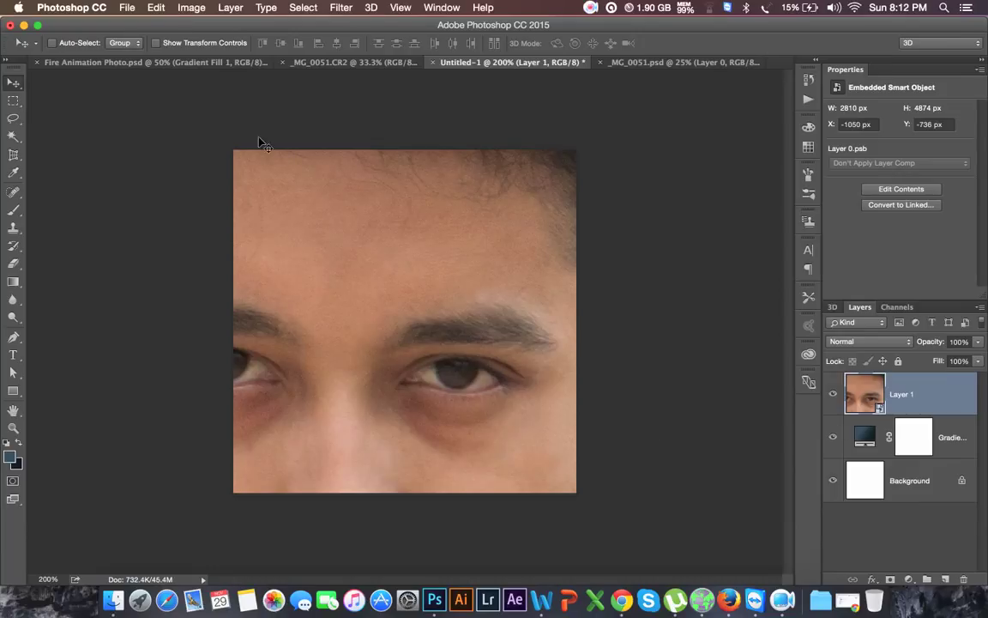
Free Transform the man proportionally down to about 284 × 492 px and commit.
{"action": "left_click", "coordinate": [127, 8]}
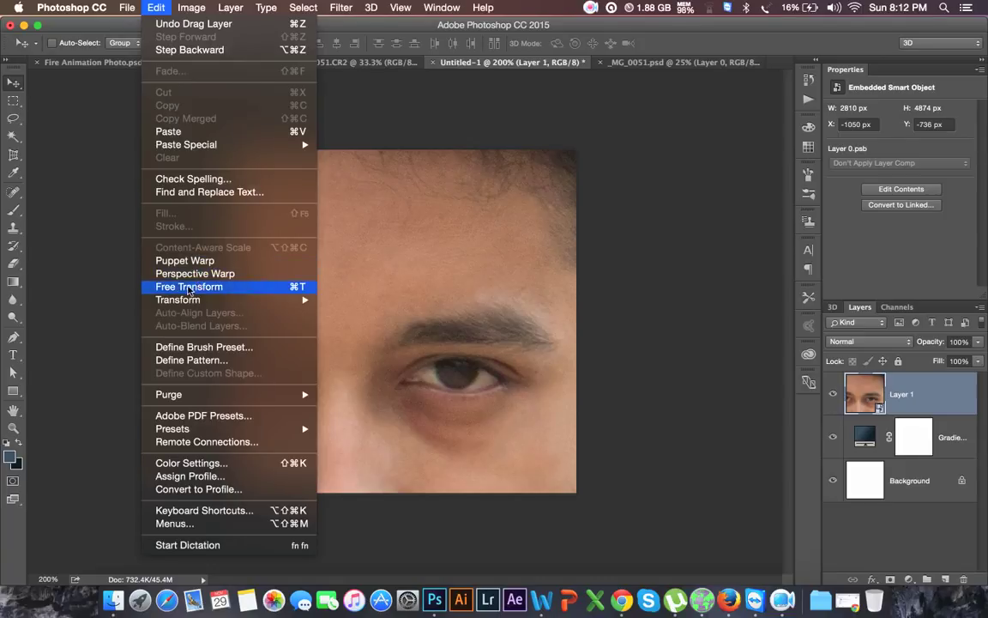
{"action": "left_click", "coordinate": [188, 289]}
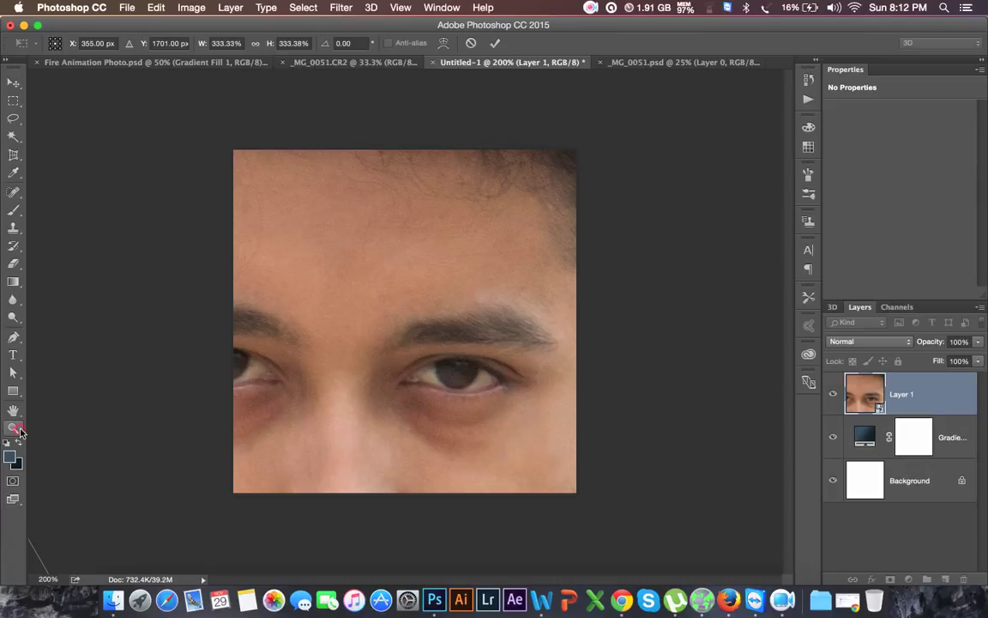
{"action": "left_click", "coordinate": [19, 429]}
{"action": "left_click", "coordinate": [537, 217]}
{"action": "key", "text": "super+minus"}
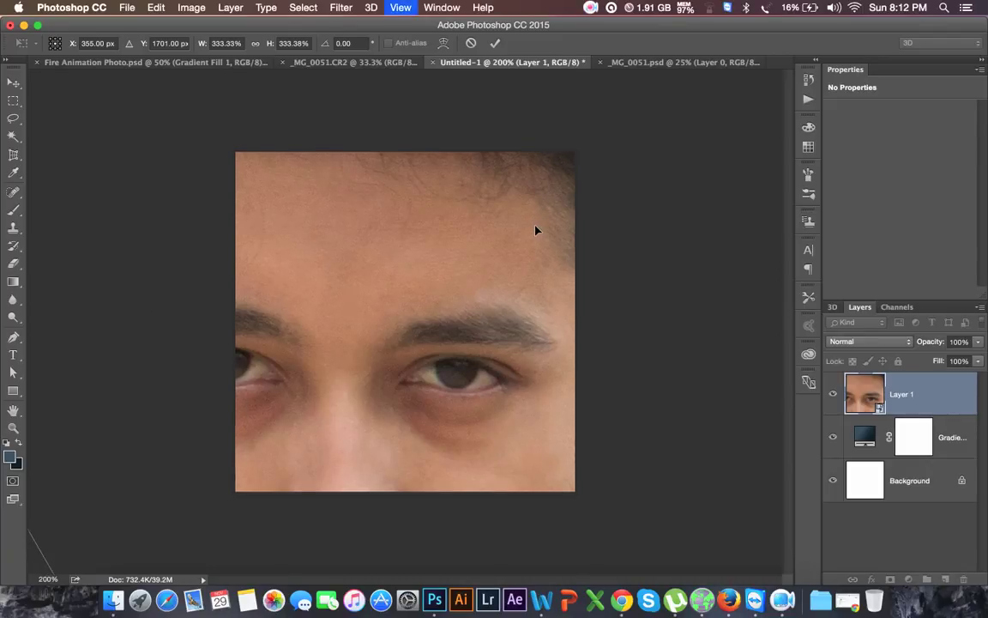
{"action": "key", "text": "super+minus"}
{"action": "key", "text": "super+minus"}
{"action": "key", "text": "super+minus"}
{"action": "key", "text": "super+minus"}
{"action": "key", "text": "super+minus"}
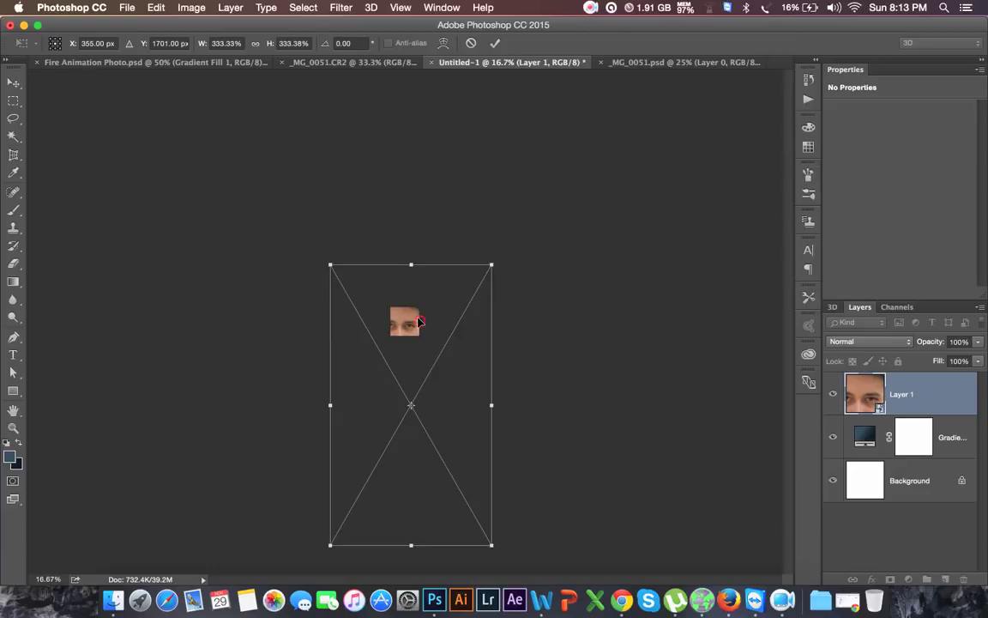
{"action": "left_click_drag", "start_coordinate": [419, 320], "coordinate": [414, 236]}
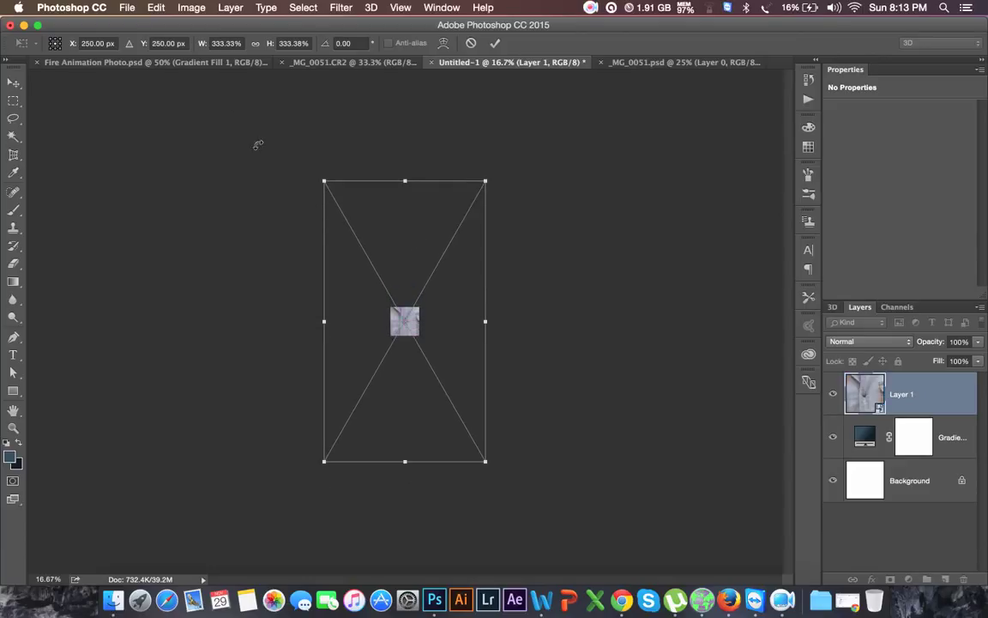
{"action": "left_click", "coordinate": [256, 44]}
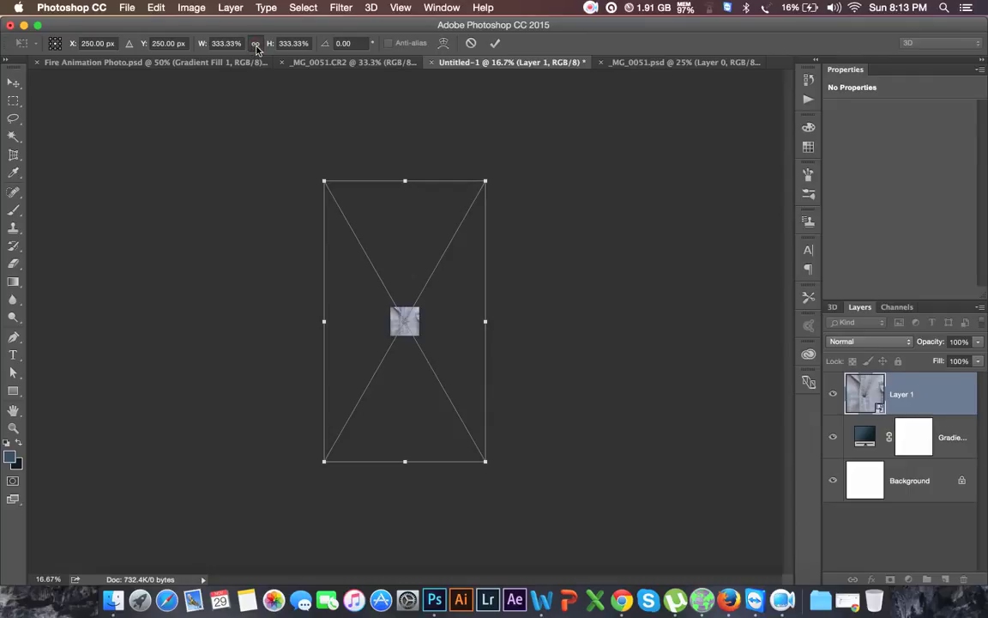
{"action": "left_click_drag", "start_coordinate": [206, 43], "coordinate": [82, 90]}
{"action": "mouse_move", "coordinate": [204, 48]}
{"action": "left_mouse_down"}
{"action": "mouse_move", "coordinate": [99, 78]}
{"action": "mouse_move", "coordinate": [124, 78]}
{"action": "left_mouse_up"}
{"action": "key", "text": "super+equal"}
{"action": "key", "text": "super+equal"}
{"action": "key", "text": "super+equal"}
{"action": "key", "text": "super+equal"}
{"action": "key", "text": "super+equal"}
{"action": "key", "text": "super+equal"}
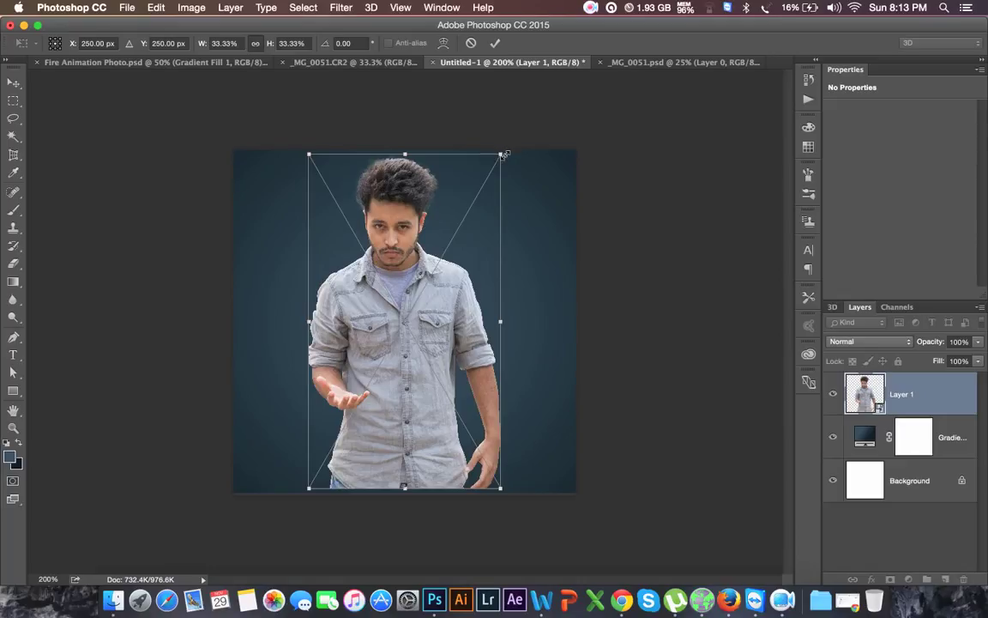
{"action": "mouse_move", "coordinate": [441, 293]}
{"action": "left_mouse_down"}
{"action": "mouse_move", "coordinate": [444, 269]}
{"action": "mouse_move", "coordinate": [443, 297]}
{"action": "left_mouse_up"}
{"action": "key", "text": "Return"}
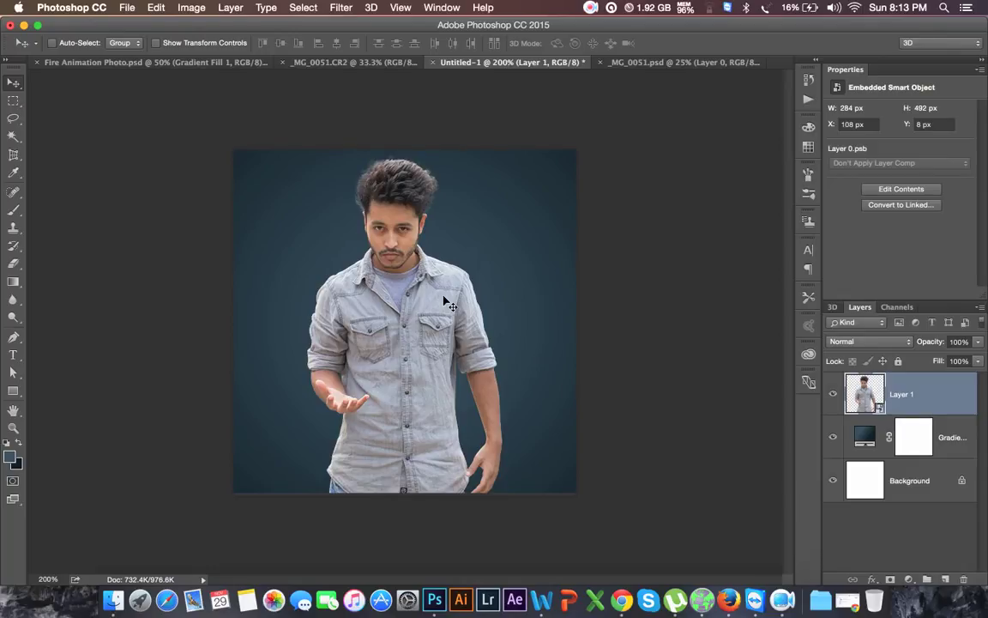
Bring the man layer into Untitled-1, close _MG_0051.psd, and lower the man slightly.
{"action": "key", "text": "super+equal"}
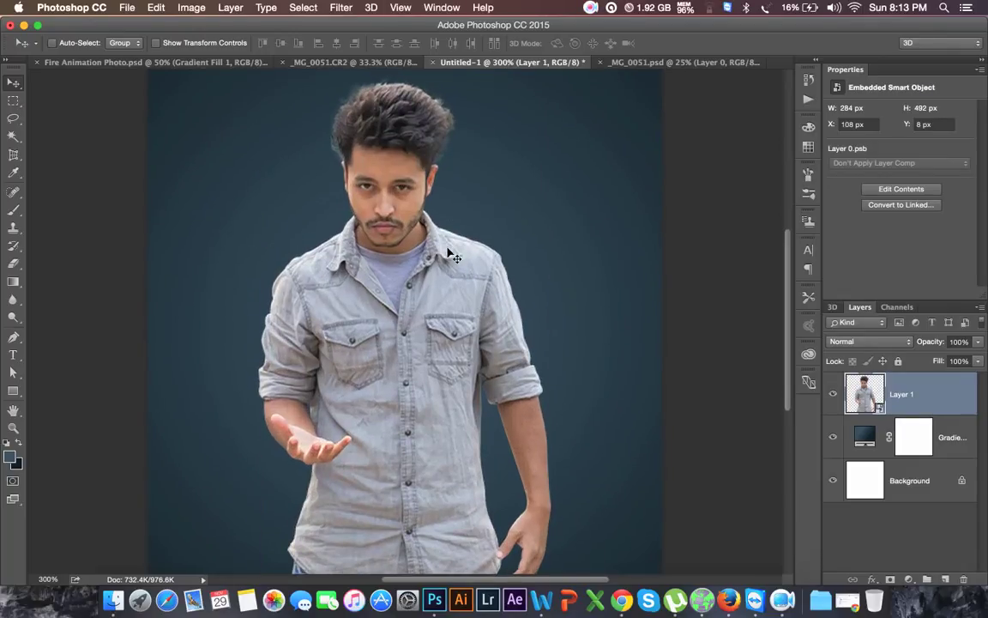
{"action": "left_click", "coordinate": [154, 62]}
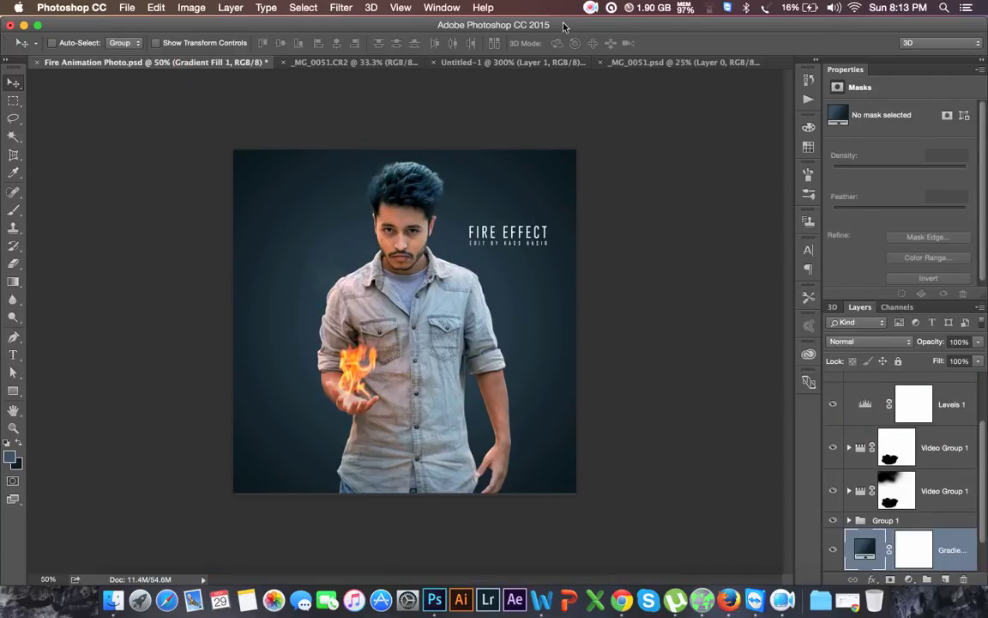
{"action": "left_click", "coordinate": [626, 61]}
{"action": "left_click_drag", "start_coordinate": [385, 236], "coordinate": [474, 187]}
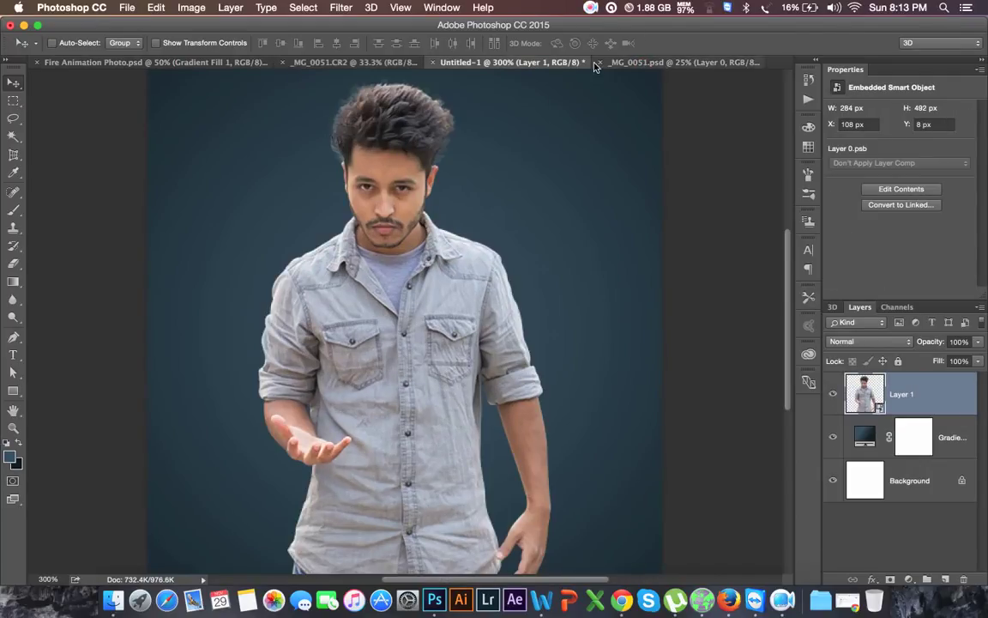
{"action": "left_click", "coordinate": [605, 64]}
{"action": "left_click", "coordinate": [604, 62]}
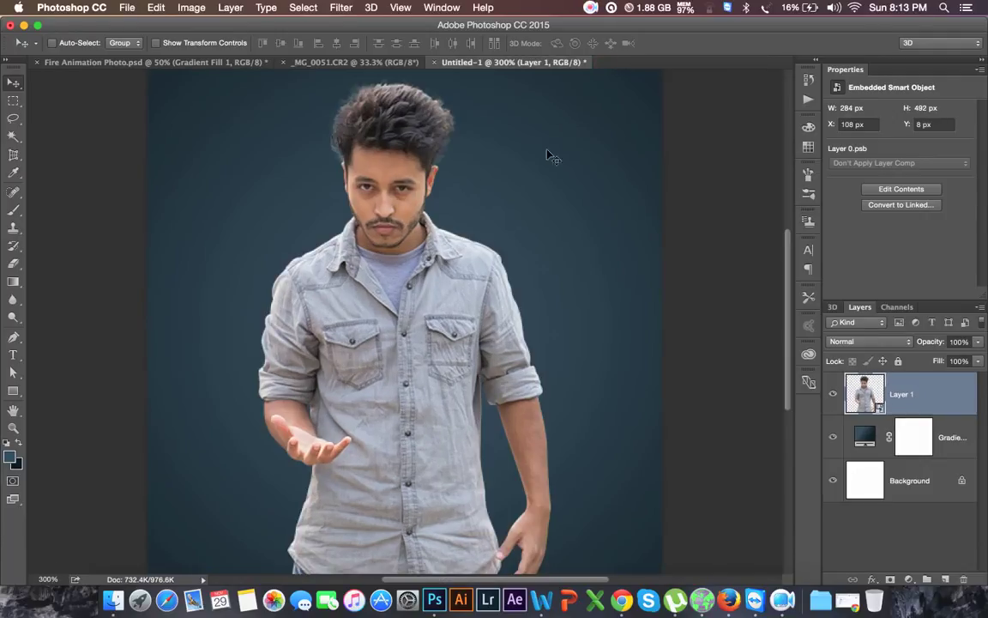
{"action": "left_click_drag", "start_coordinate": [405, 154], "coordinate": [420, 178]}
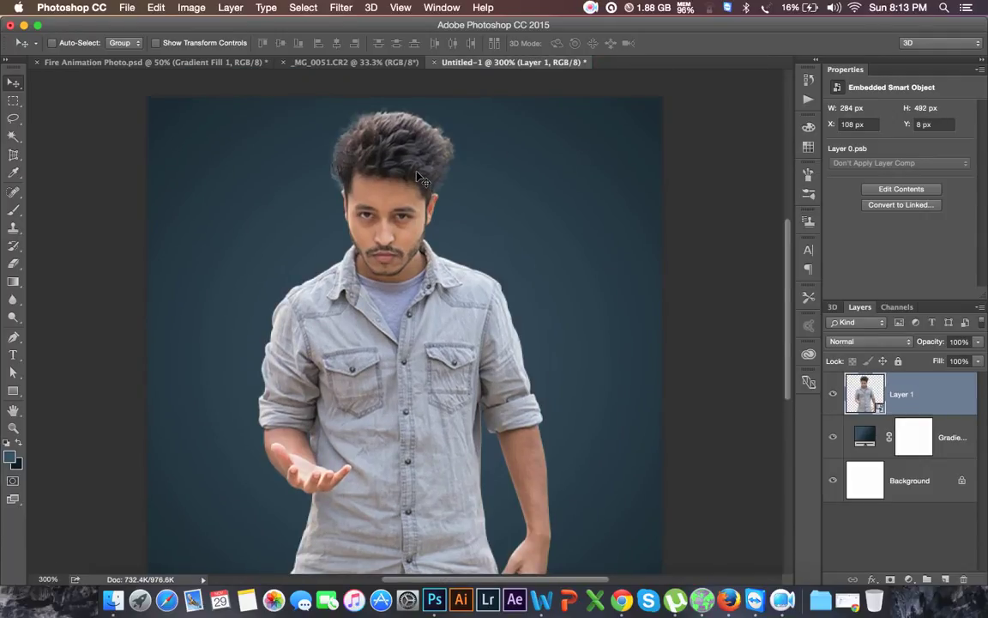
{"action": "scroll", "coordinate": [418, 177], "scroll_direction": "up", "scroll_amount": 2}
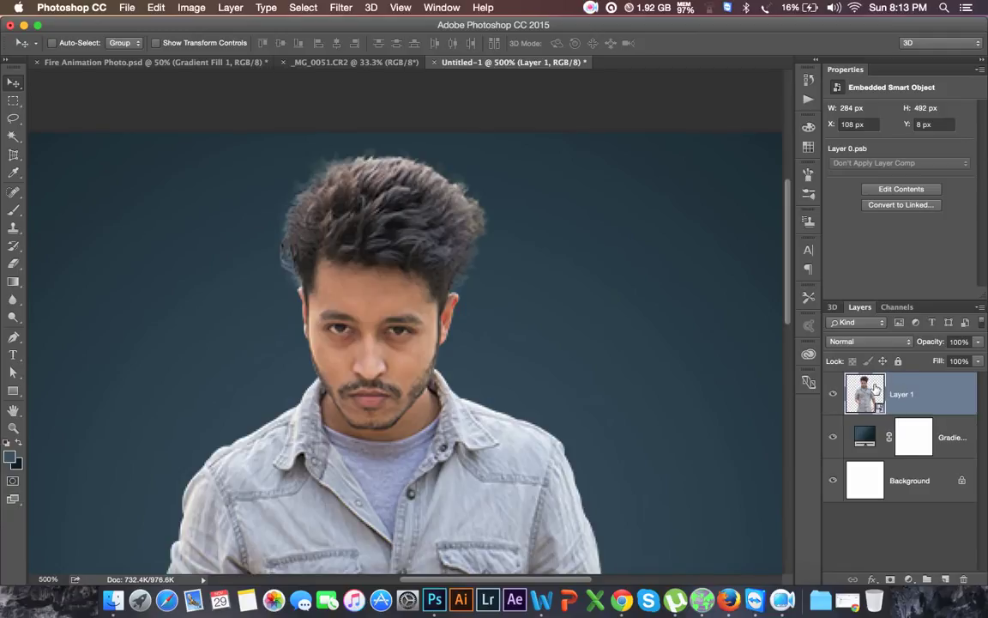
{"action": "key", "text": "super"}
Load Layer 1's silhouette as a selection, add it as a layer mask, and zoom out.
{"action": "left_click", "coordinate": [866, 390], "text": "super"}
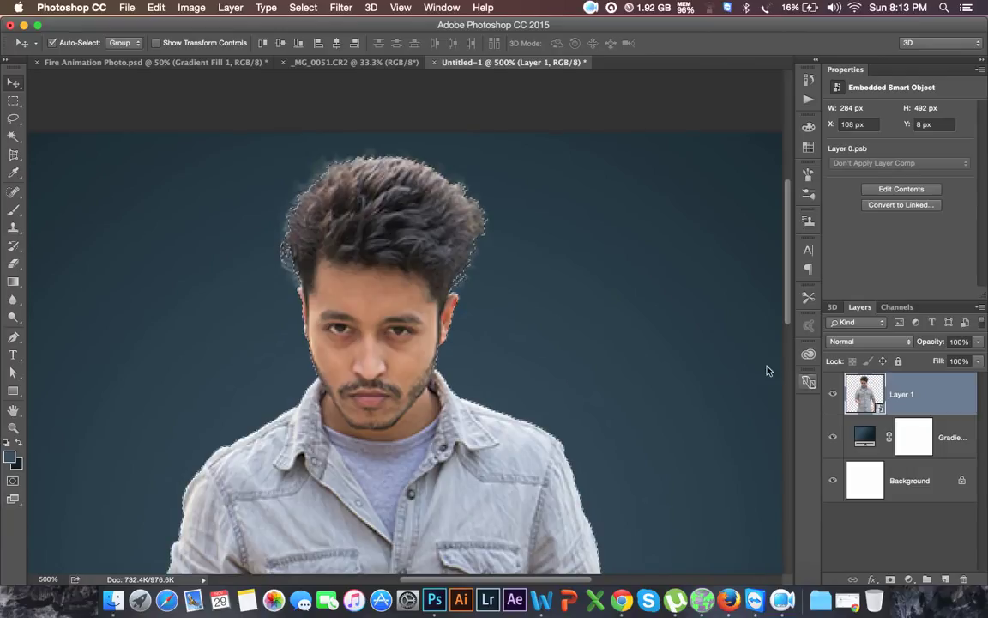
{"action": "left_click", "coordinate": [891, 580]}
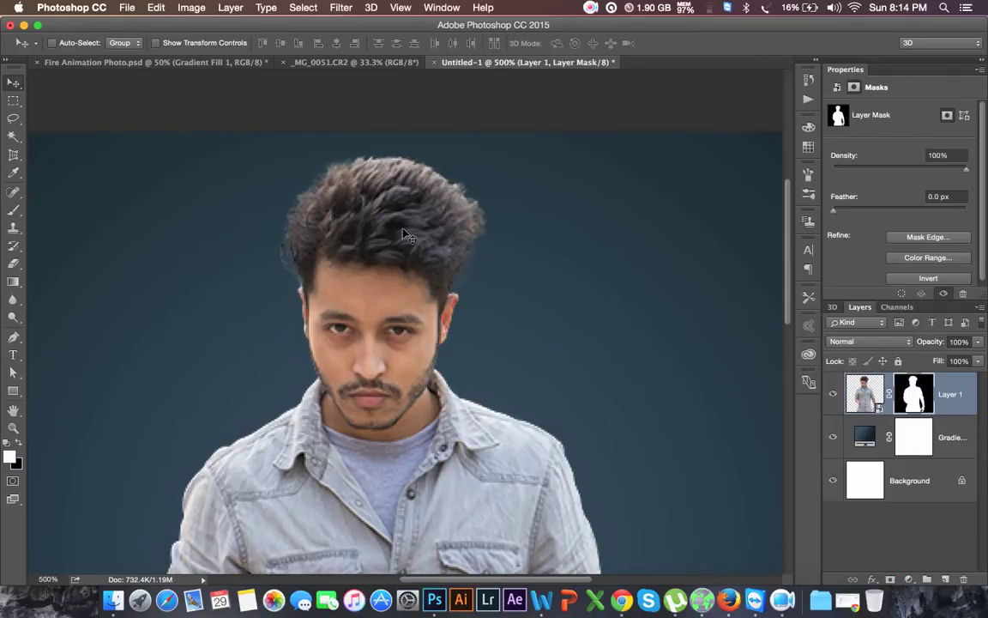
{"action": "key", "text": "super+minus"}
{"action": "key", "text": "super+minus"}
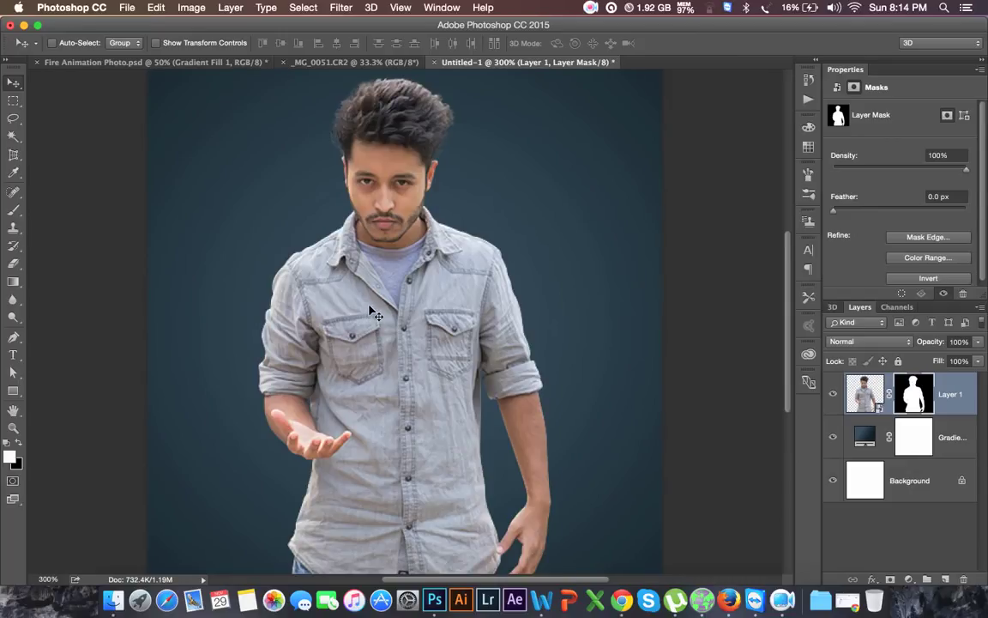
{"action": "key", "text": "super+minus"}
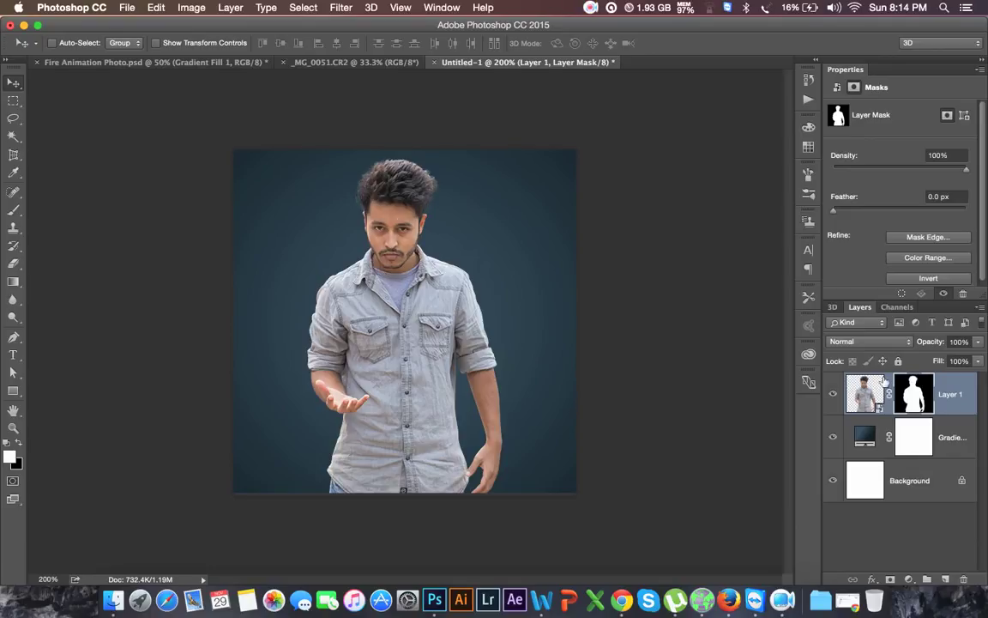
{"action": "left_click", "coordinate": [909, 579]}
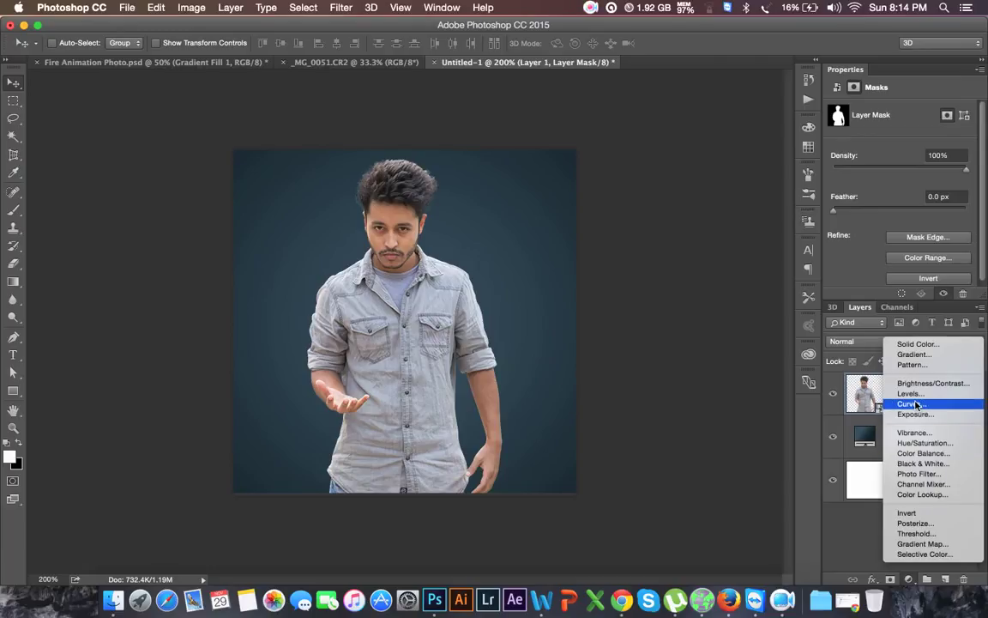
Add a Color Balance layer clipped to Layer 1, midtones toward blue, shadows toward cyan and blue.
{"action": "left_click", "coordinate": [923, 453]}
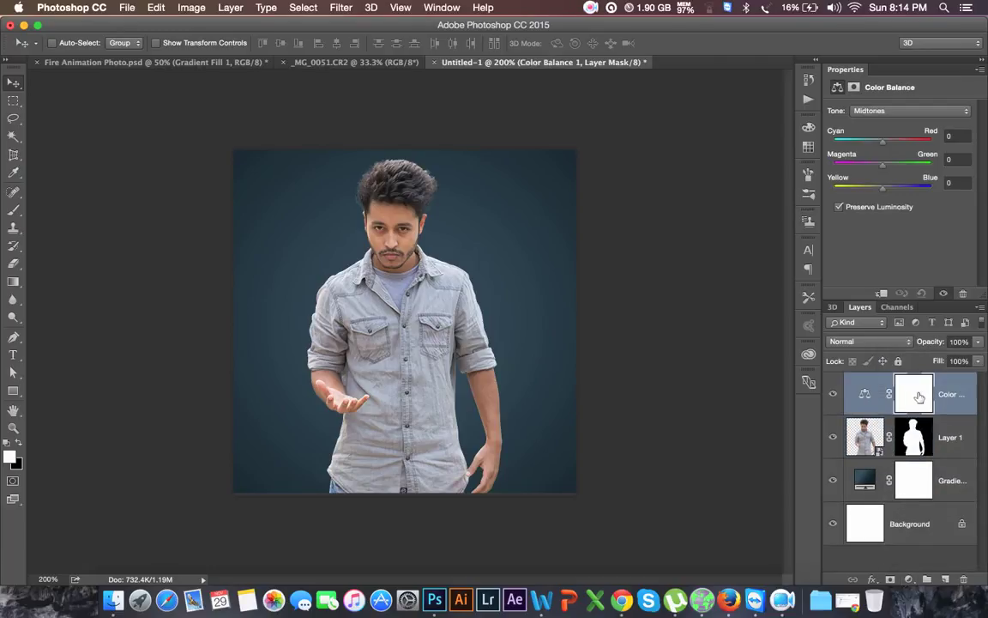
{"action": "right_click", "coordinate": [952, 399]}
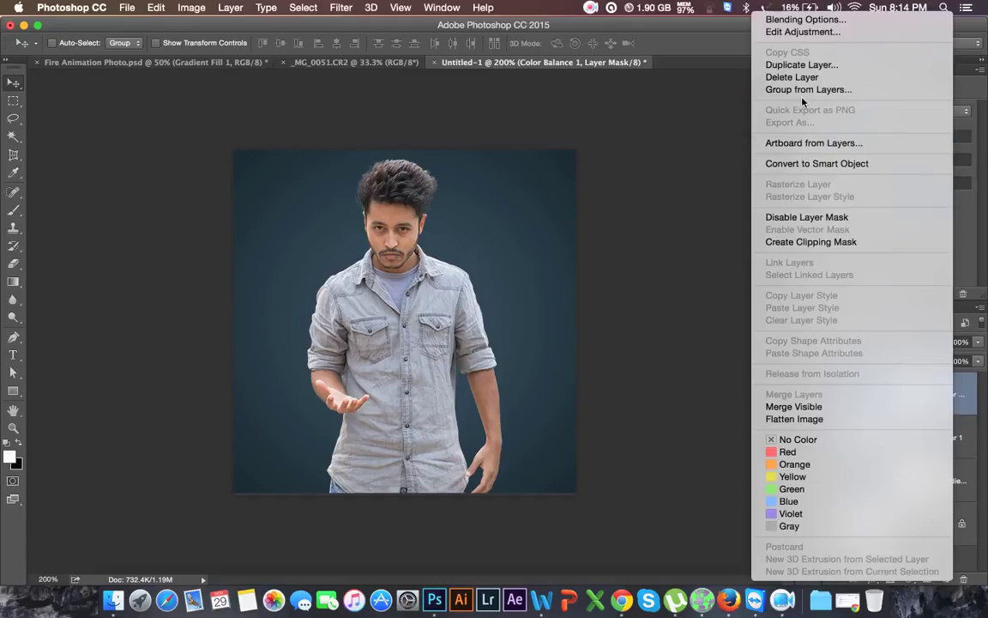
{"action": "left_click", "coordinate": [827, 243]}
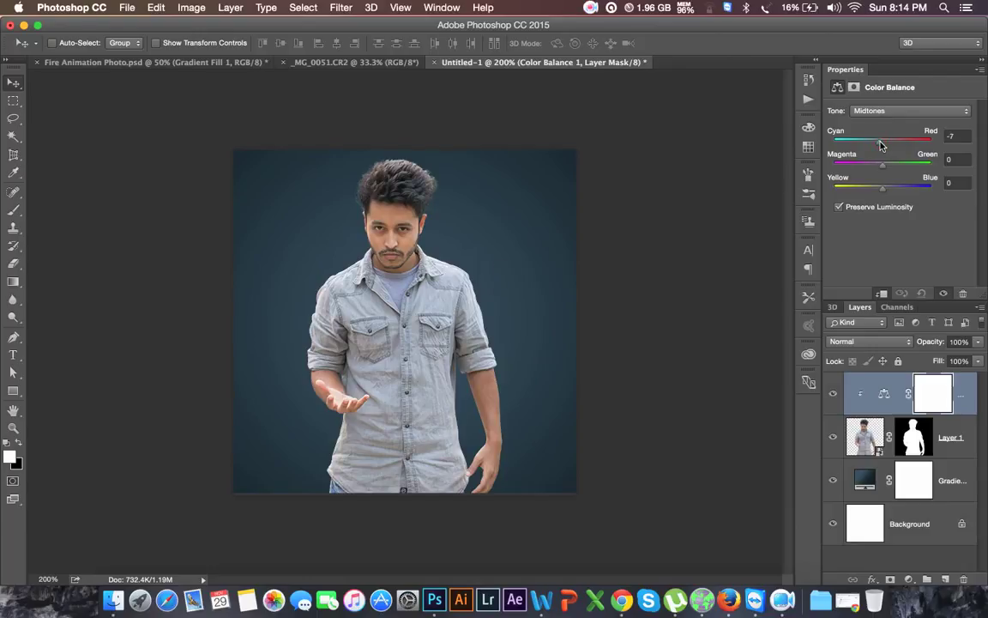
{"action": "left_click_drag", "start_coordinate": [887, 192], "coordinate": [893, 195]}
{"action": "left_click", "coordinate": [872, 114]}
{"action": "left_click", "coordinate": [871, 100]}
{"action": "left_click_drag", "start_coordinate": [881, 146], "coordinate": [877, 146]}
{"action": "left_click_drag", "start_coordinate": [883, 195], "coordinate": [890, 195]}
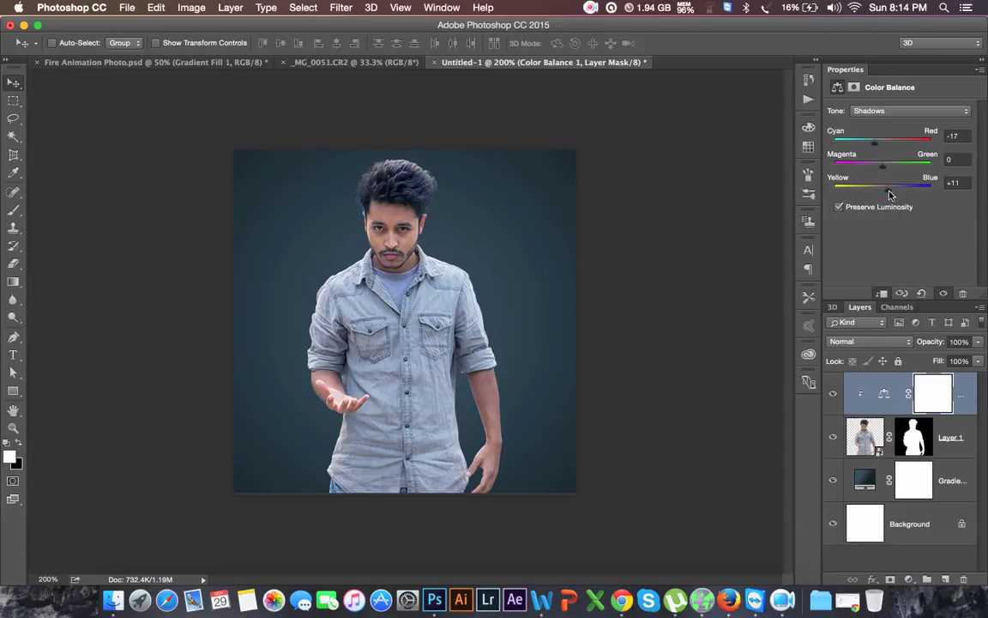
Shift the Color Balance highlights toward cyan and move the man right to X 118 px.
{"action": "left_click", "coordinate": [887, 112]}
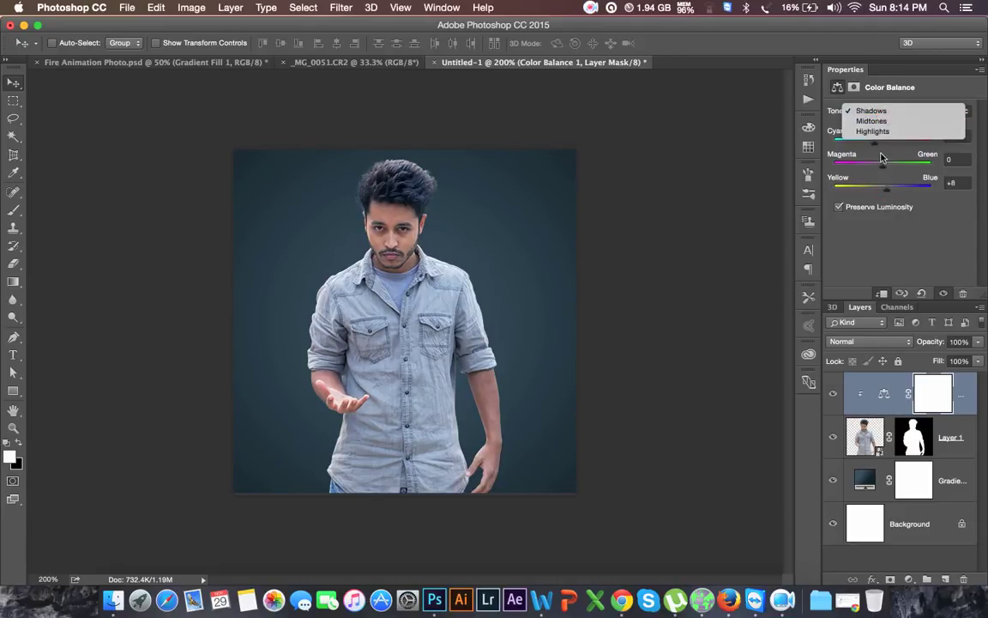
{"action": "left_click", "coordinate": [879, 132]}
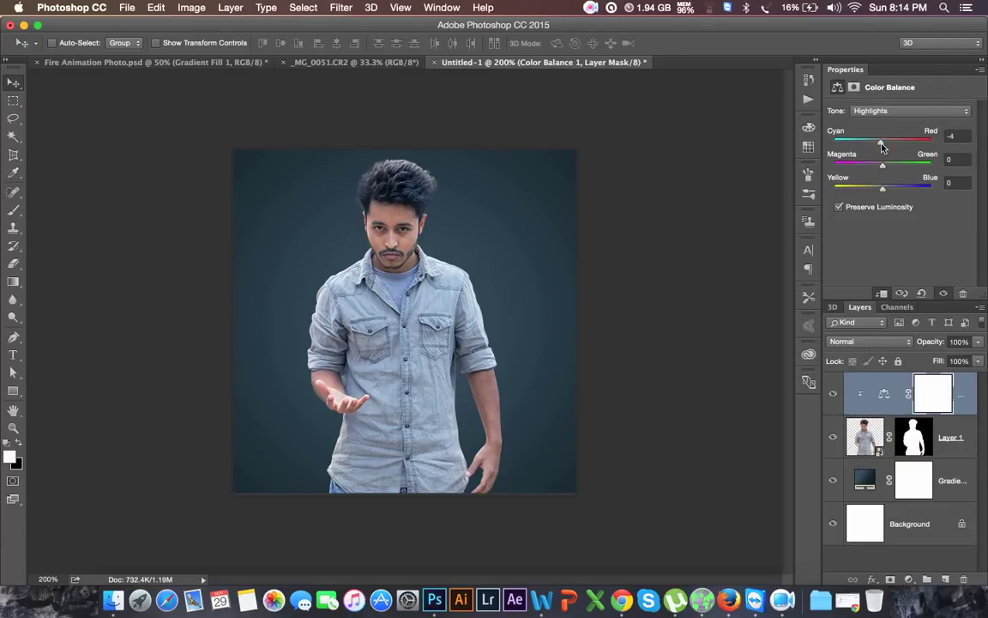
{"action": "left_click_drag", "start_coordinate": [883, 148], "coordinate": [877, 146]}
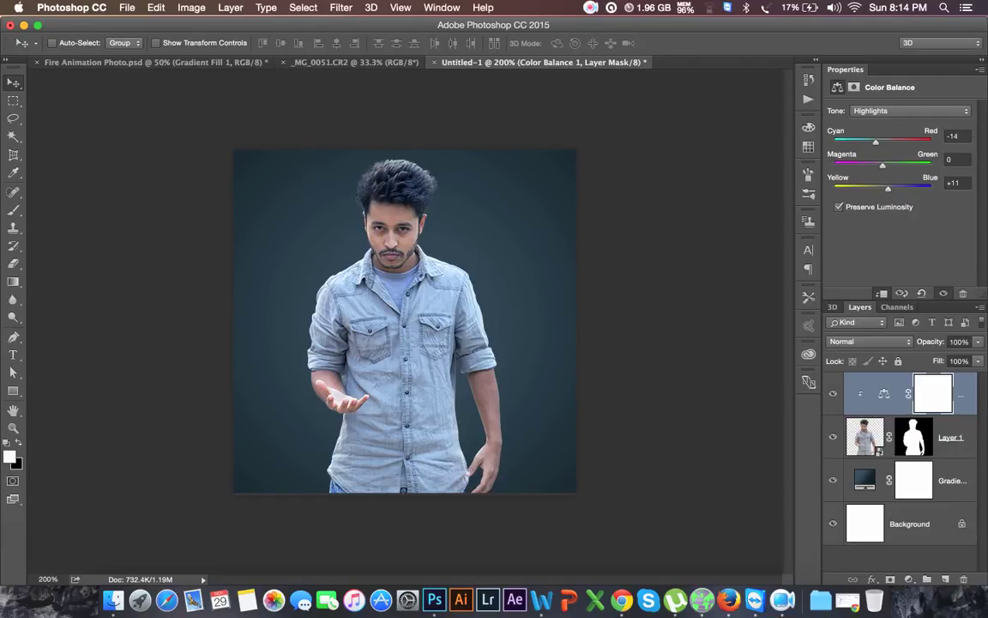
{"action": "left_click", "coordinate": [968, 440]}
{"action": "left_click_drag", "start_coordinate": [497, 369], "coordinate": [505, 372]}
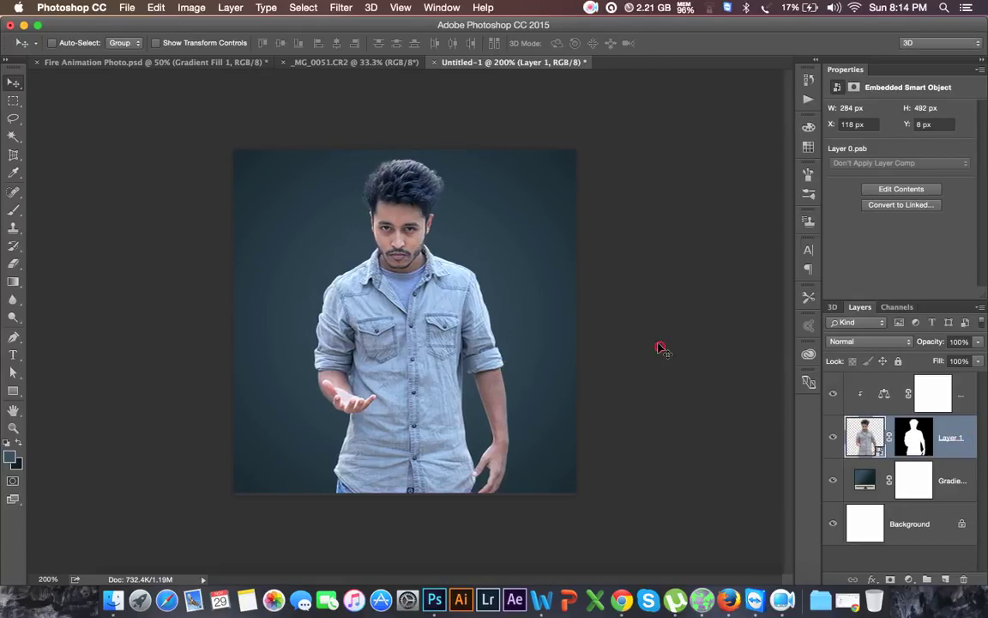
Check the fire reference, then show Untitled-1's Color Balance 1 adjustment settings.
{"action": "key", "text": "ctrl+plus"}
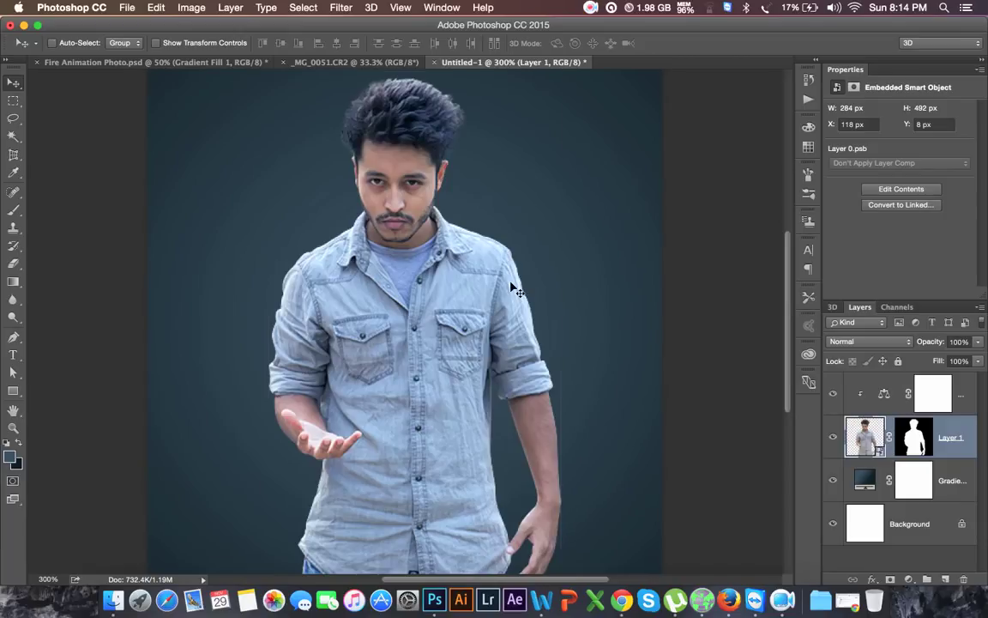
{"action": "key", "text": "ctrl+minus"}
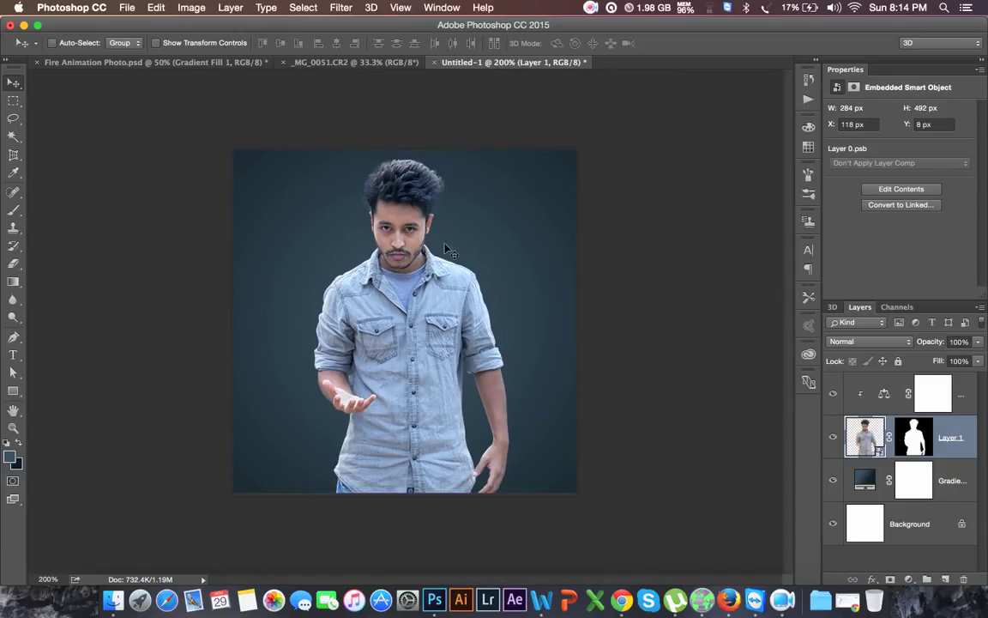
{"action": "left_click", "coordinate": [213, 64]}
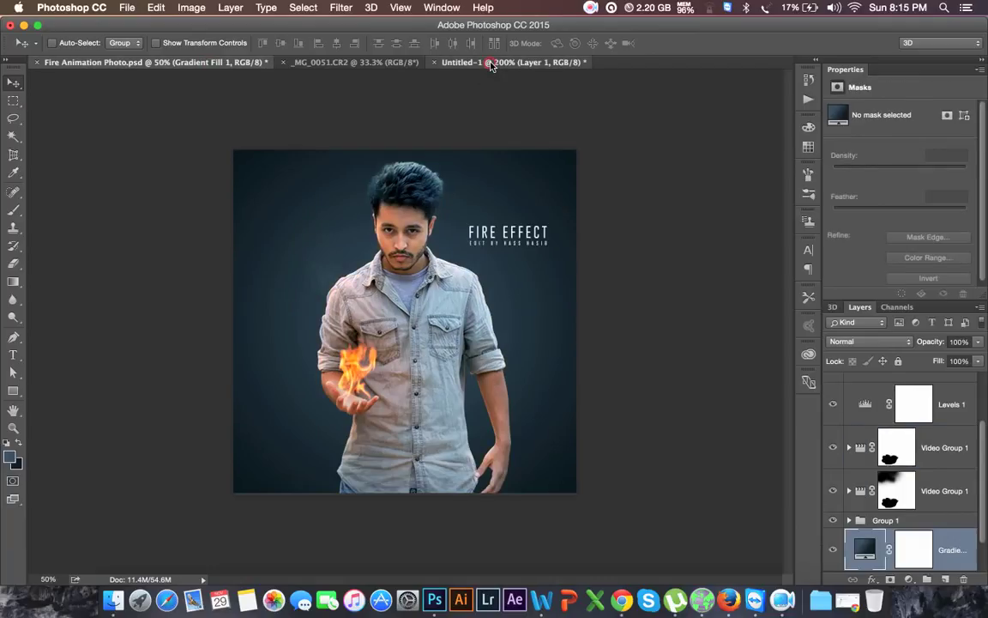
{"action": "left_click", "coordinate": [491, 64]}
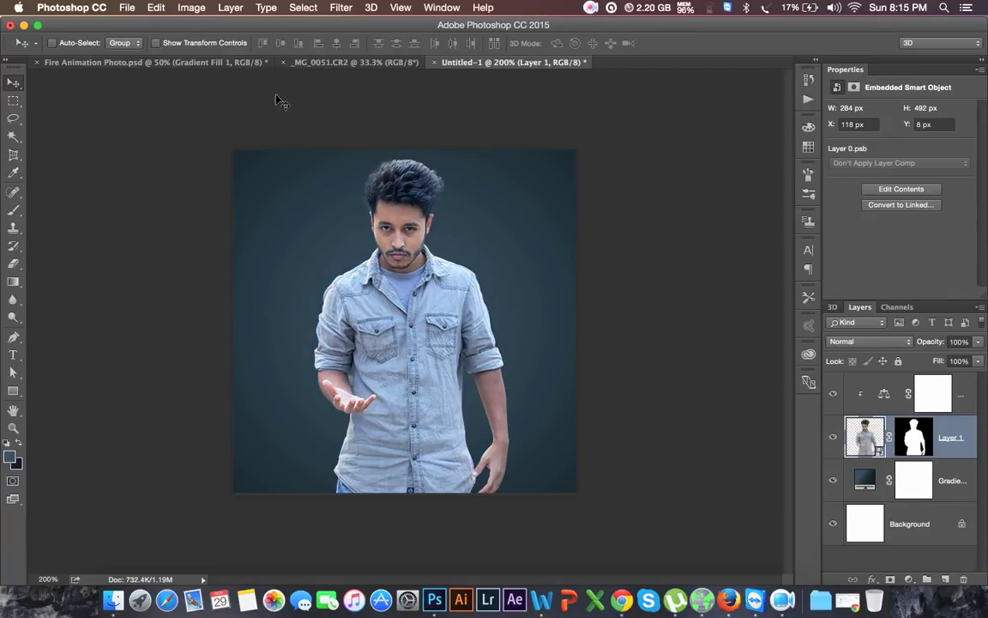
{"action": "left_click", "coordinate": [884, 392]}
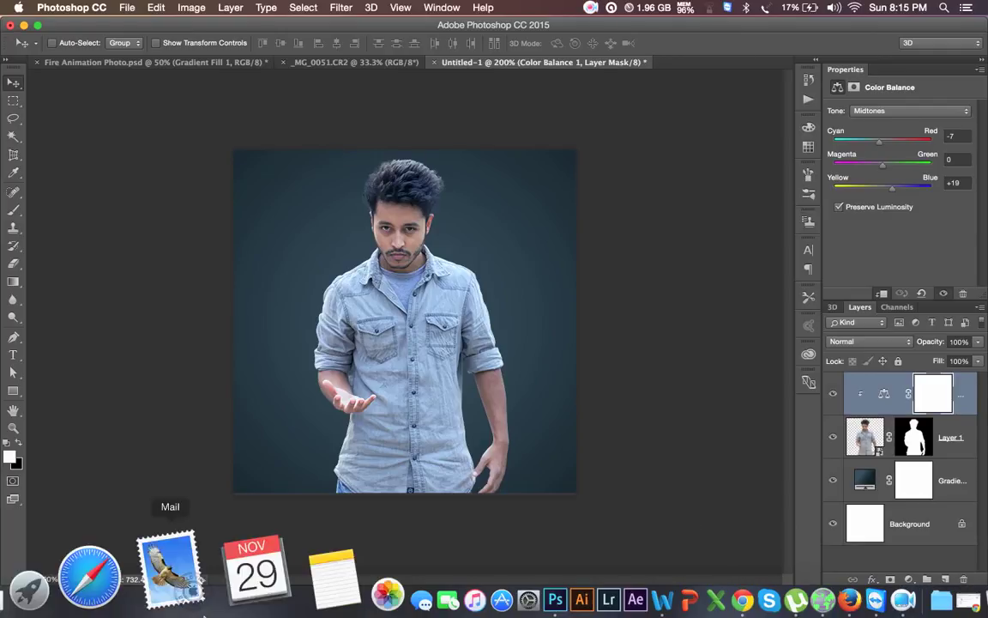
{"action": "left_click", "coordinate": [116, 568]}
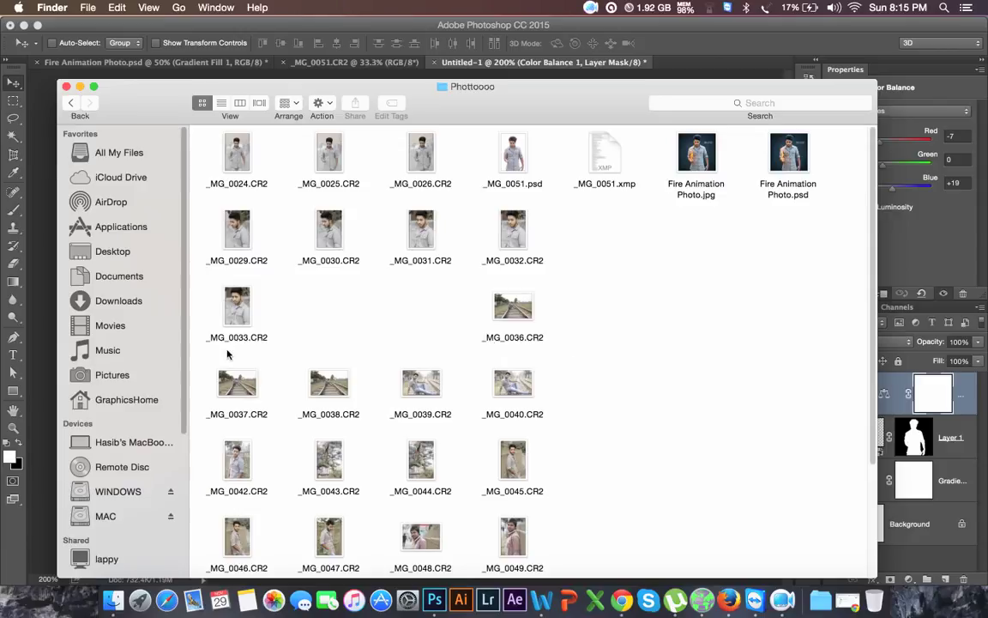
Open Torch_Windy_01.mov from the MAC drive's 09. Fire folder in VLC.
{"action": "scroll", "coordinate": [163, 416], "scroll_direction": "down", "scroll_amount": 1}
{"action": "scroll", "coordinate": [155, 410], "scroll_direction": "down", "scroll_amount": 5}
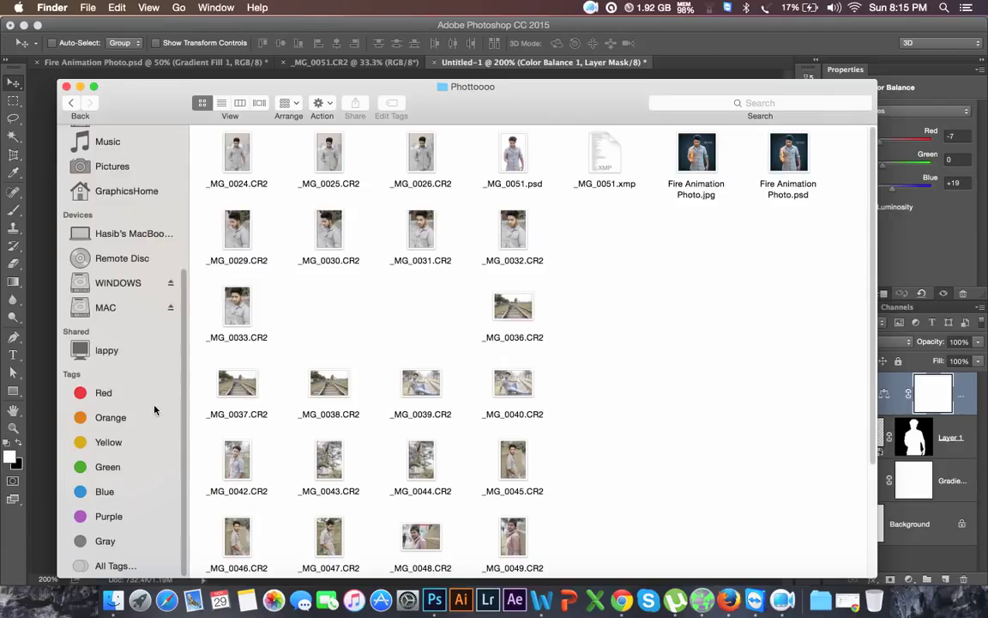
{"action": "left_click", "coordinate": [120, 284]}
{"action": "left_click", "coordinate": [129, 307]}
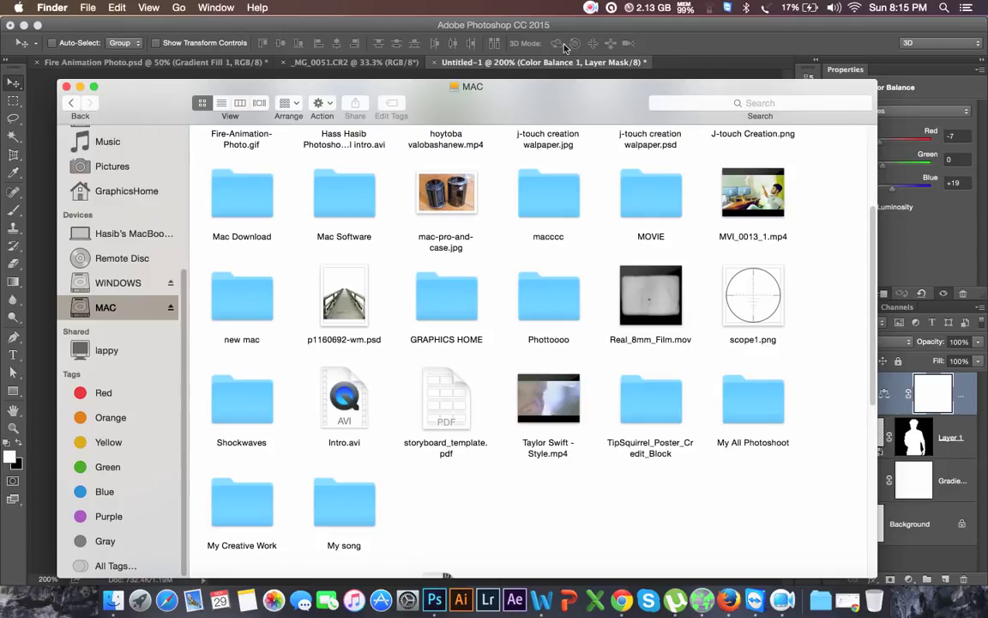
{"action": "left_click", "coordinate": [596, 10]}
{"action": "left_click", "coordinate": [609, 31]}
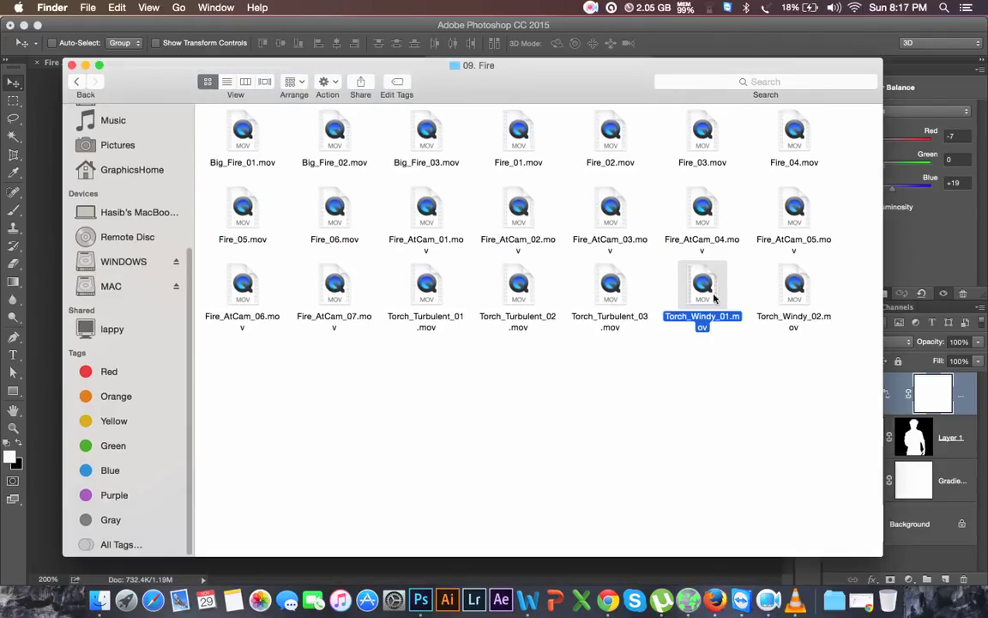
{"action": "left_click", "coordinate": [713, 296]}
{"action": "right_click", "coordinate": [715, 278]}
{"action": "mouse_move", "coordinate": [752, 293]}
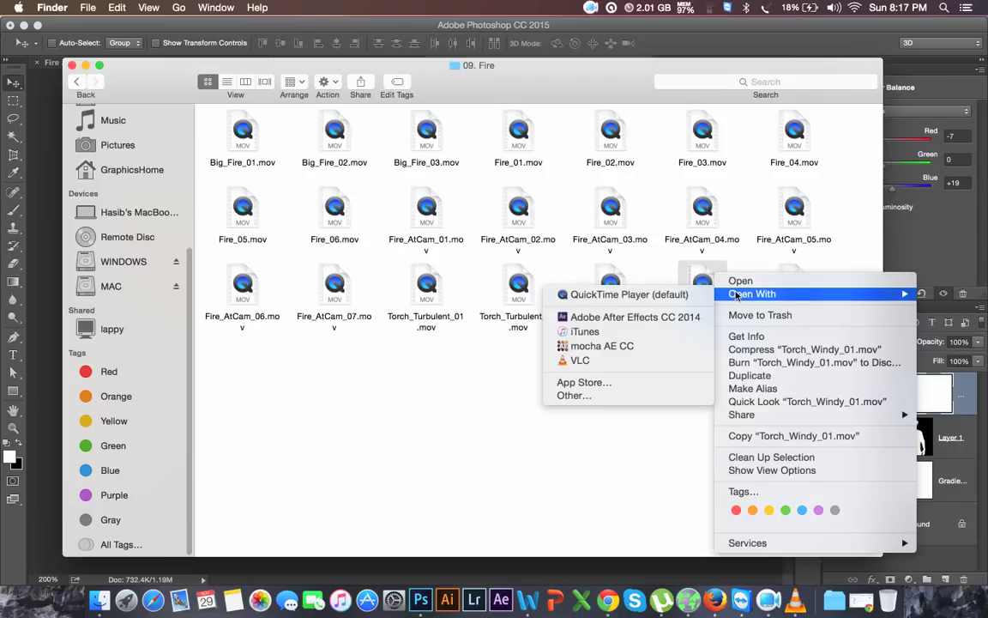
{"action": "left_click", "coordinate": [583, 361]}
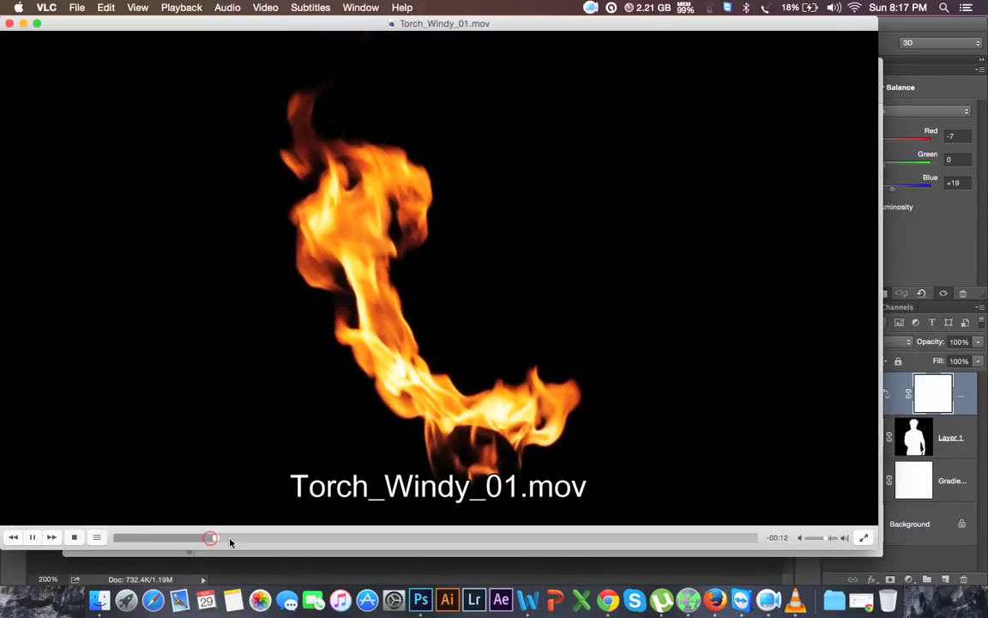
Skim the Torch_Windy_01.mov flame clip to its end in VLC, then close the player.
{"action": "left_click_drag", "start_coordinate": [258, 538], "coordinate": [541, 537]}
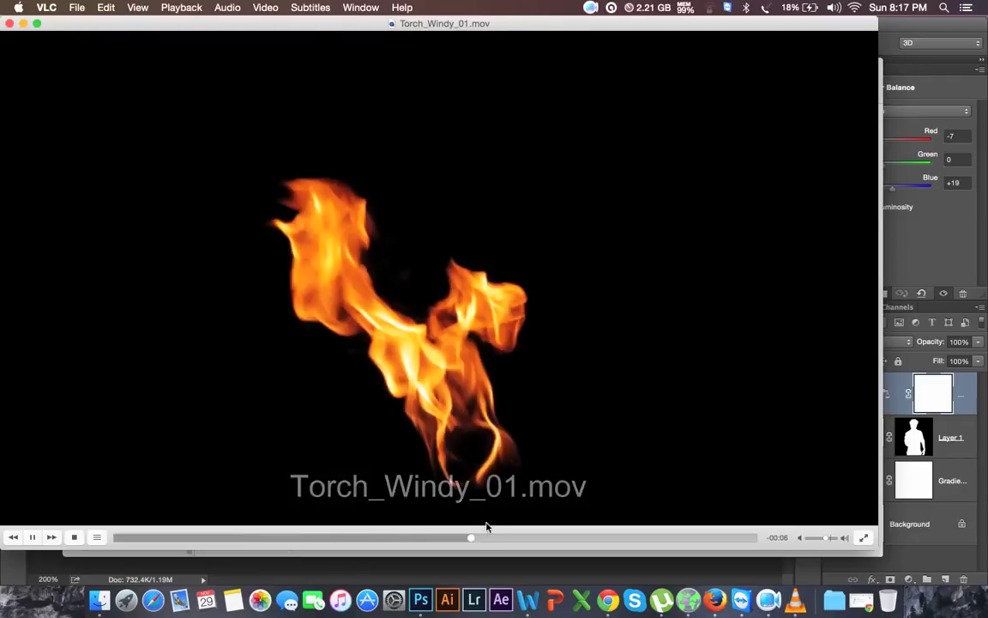
{"action": "left_click", "coordinate": [10, 24]}
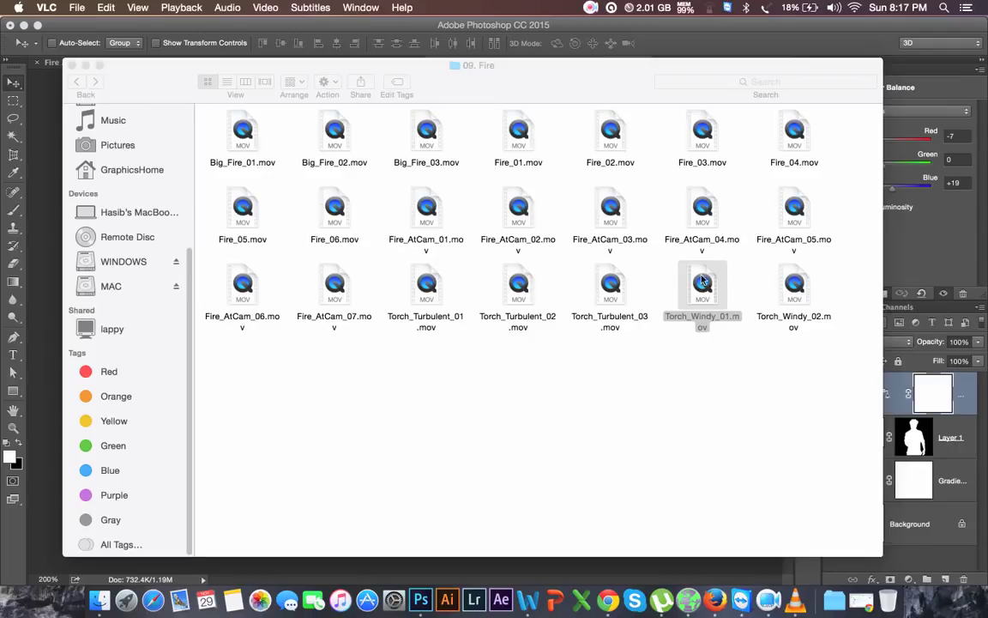
Move the Finder window aside and drop Torch_Windy_01.mov onto Photoshop's tab bar.
{"action": "left_click_drag", "start_coordinate": [572, 67], "coordinate": [704, 99]}
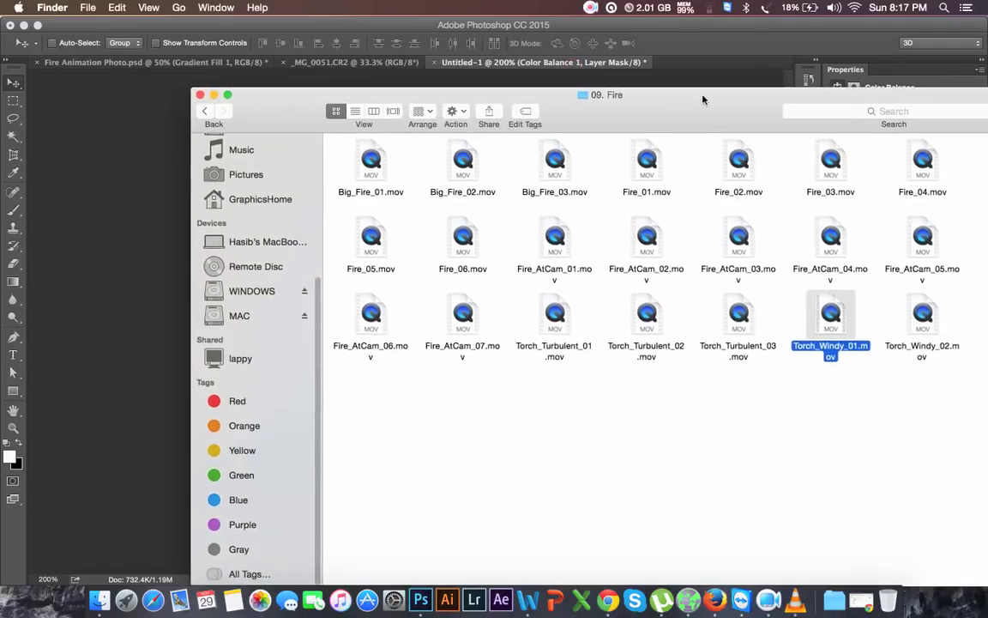
{"action": "left_click_drag", "start_coordinate": [833, 307], "coordinate": [699, 71]}
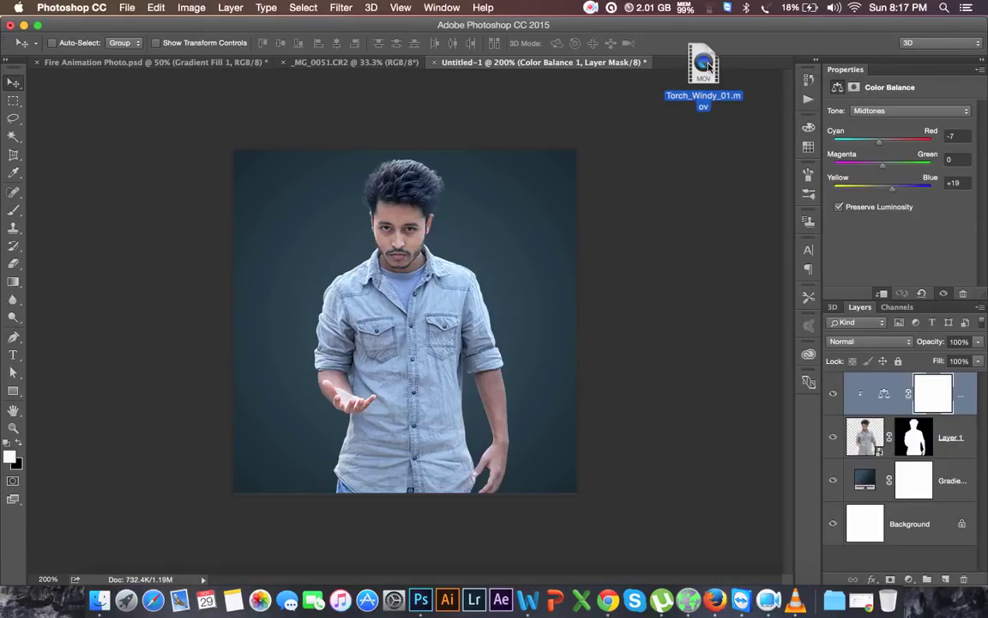
{"action": "left_click_drag", "start_coordinate": [699, 70], "coordinate": [717, 67]}
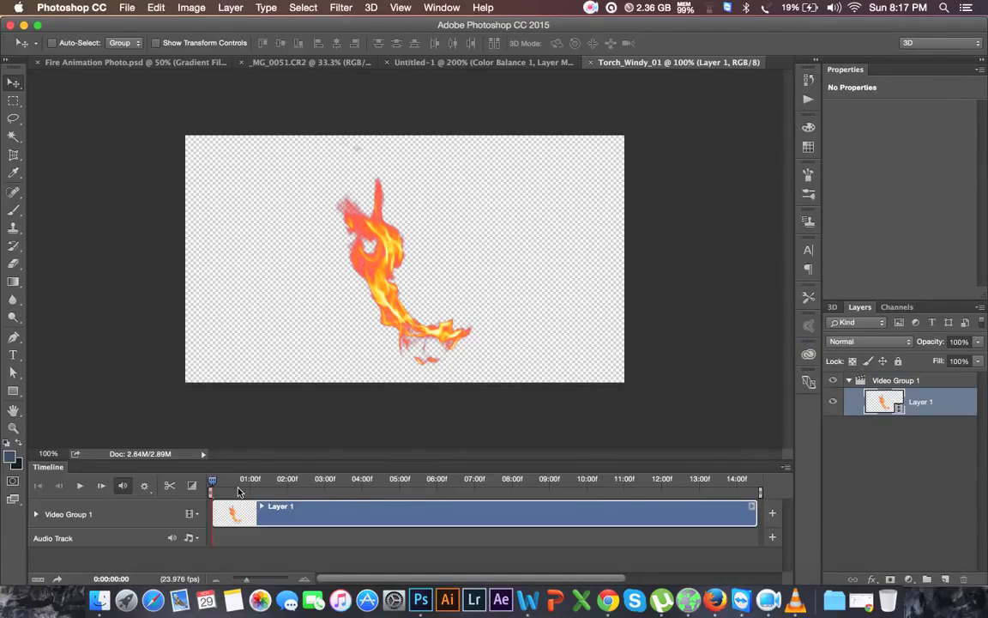
Scrub the Torch_Windy_01 timeline to preview early and later flame frames.
{"action": "left_click_drag", "start_coordinate": [230, 485], "coordinate": [475, 479]}
{"action": "left_click_drag", "start_coordinate": [364, 476], "coordinate": [225, 478]}
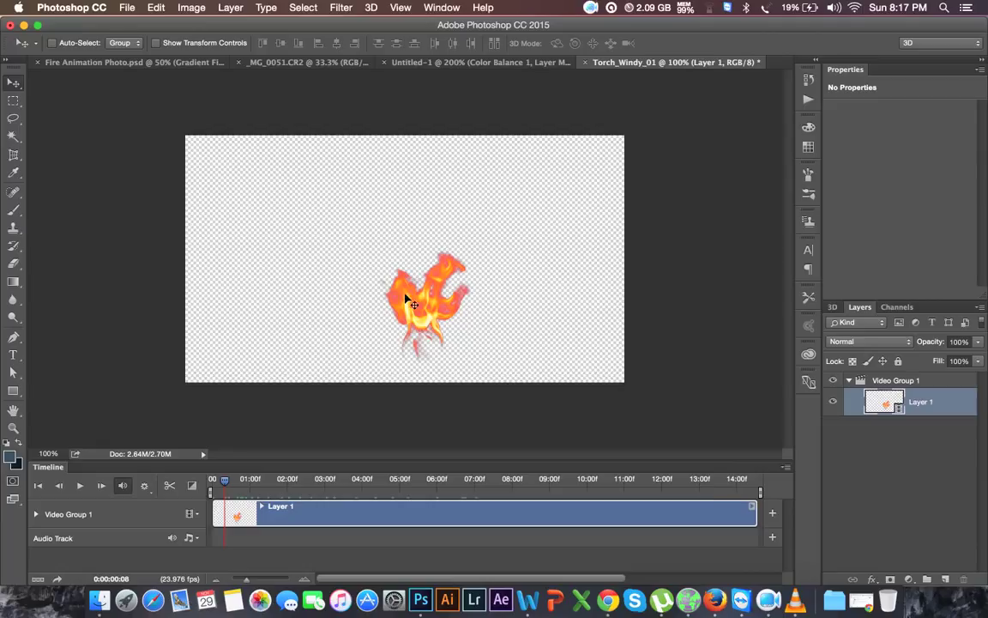
{"action": "mouse_move", "coordinate": [252, 490]}
{"action": "left_mouse_down"}
{"action": "mouse_move", "coordinate": [592, 482]}
{"action": "mouse_move", "coordinate": [214, 482]}
{"action": "left_mouse_up"}
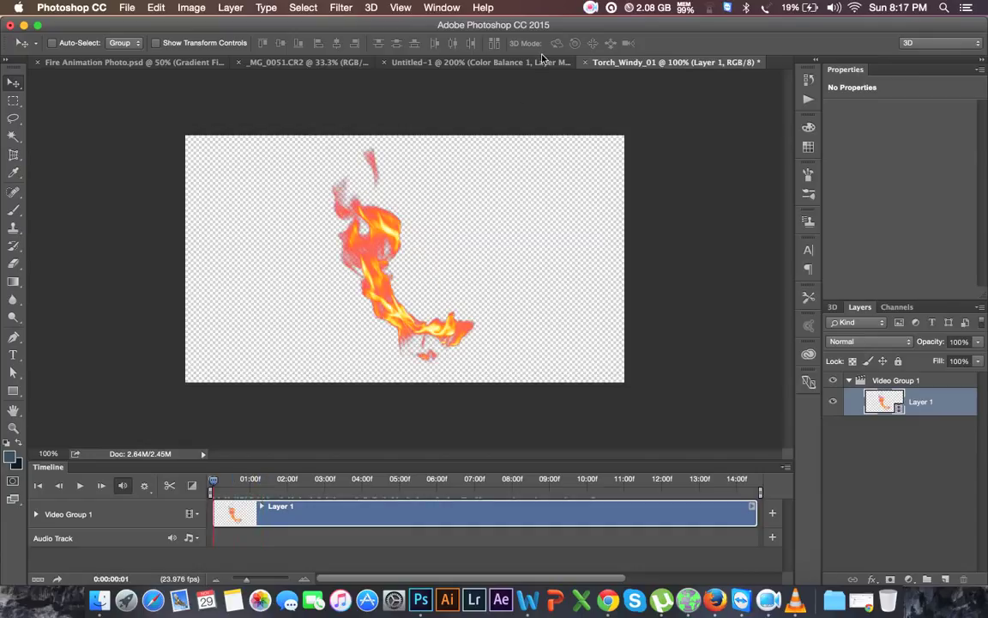
{"action": "left_click", "coordinate": [467, 62]}
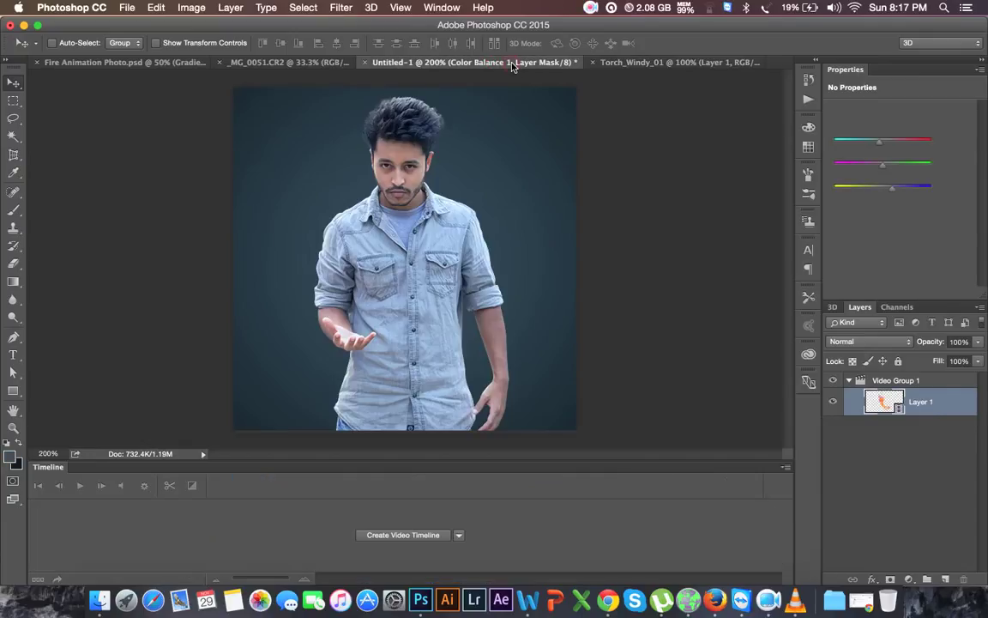
{"action": "left_click", "coordinate": [608, 62]}
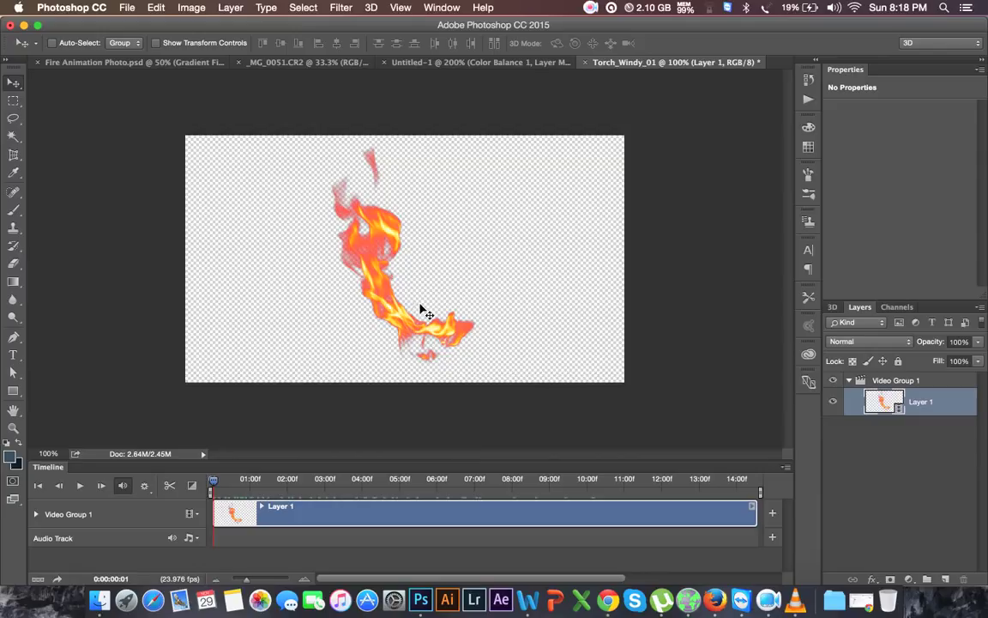
Select and collapse Video Group 1, then choose Duplicate Group for it.
{"action": "left_click", "coordinate": [896, 380]}
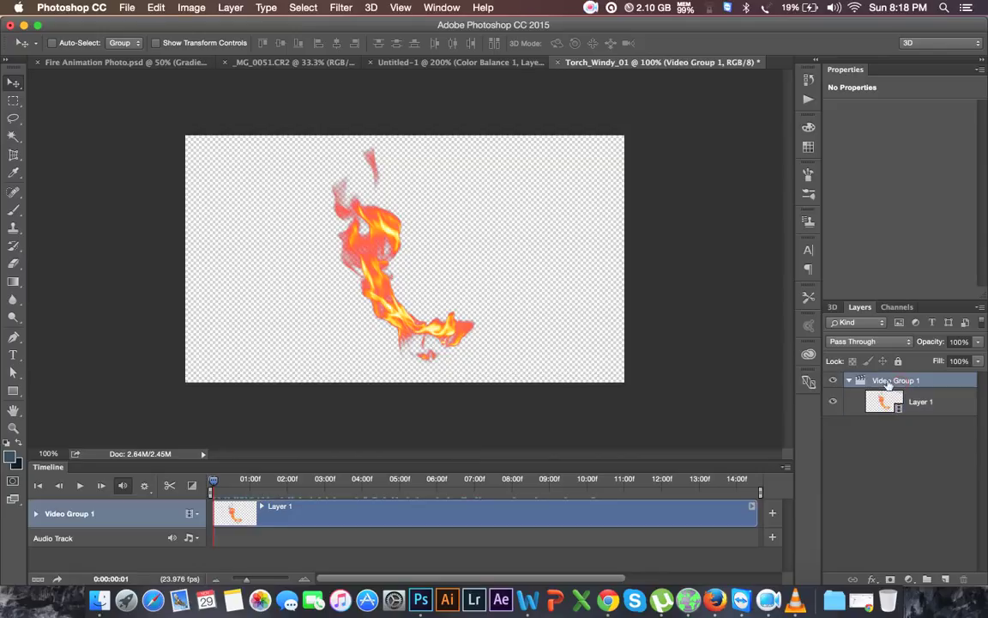
{"action": "left_click", "coordinate": [849, 380]}
{"action": "right_click", "coordinate": [887, 381]}
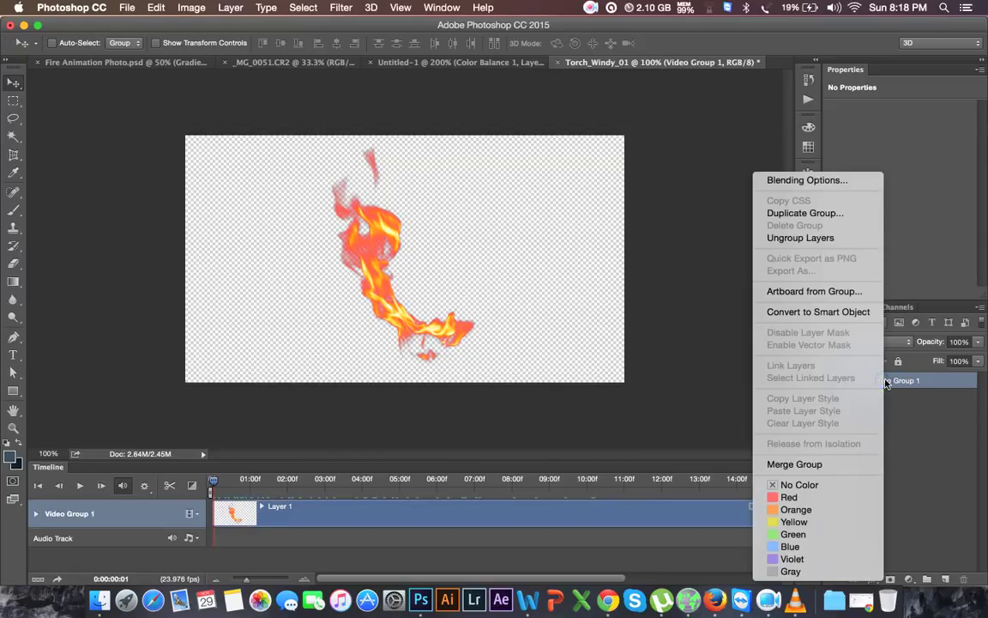
{"action": "left_click", "coordinate": [801, 214]}
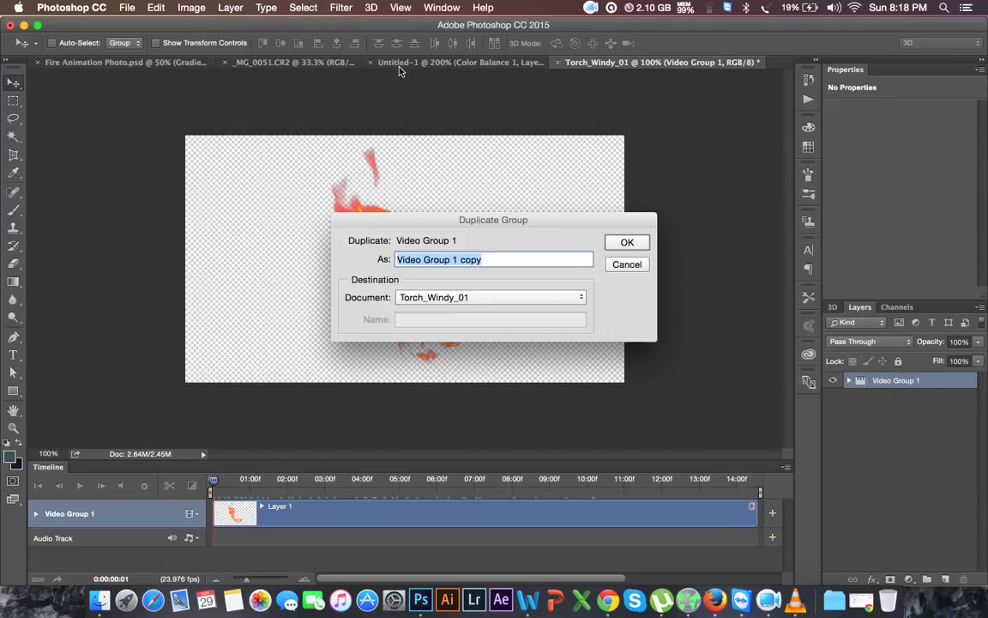
Duplicate Video Group 1 into the Untitled-1 document.
{"action": "left_click", "coordinate": [464, 297]}
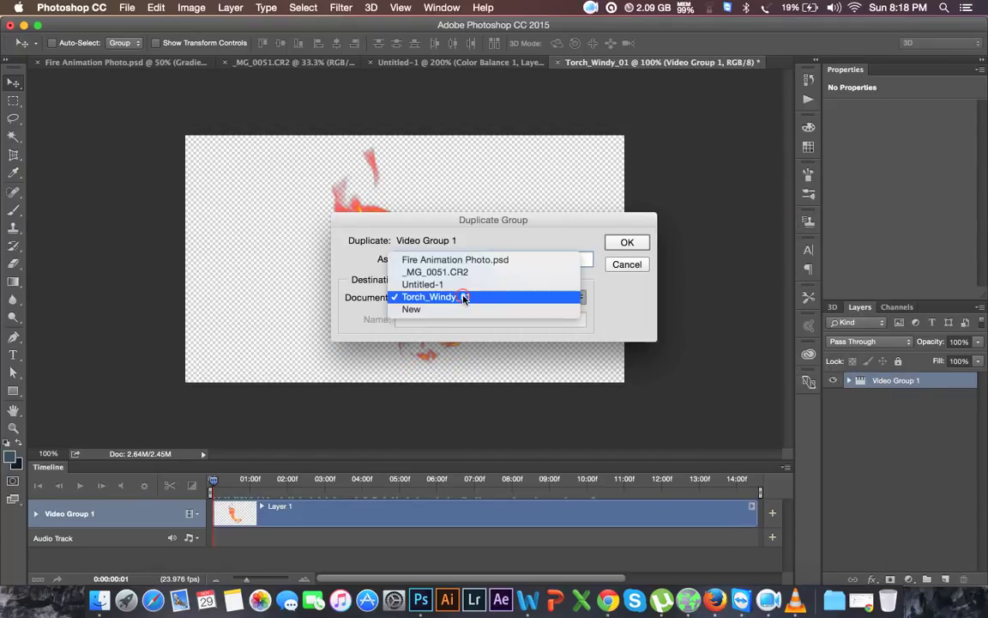
{"action": "left_click", "coordinate": [438, 284]}
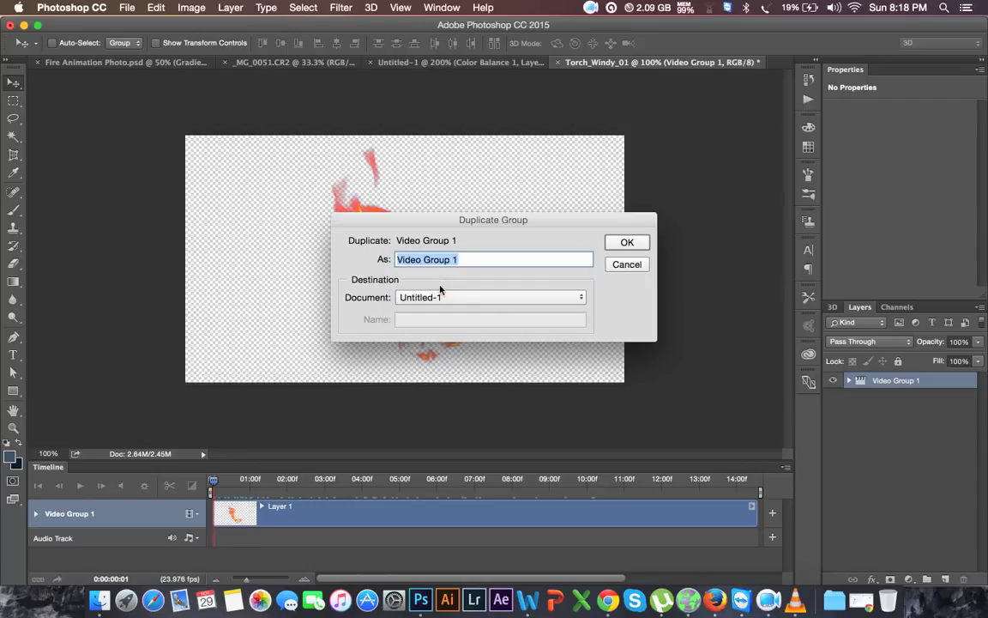
{"action": "left_click", "coordinate": [621, 242]}
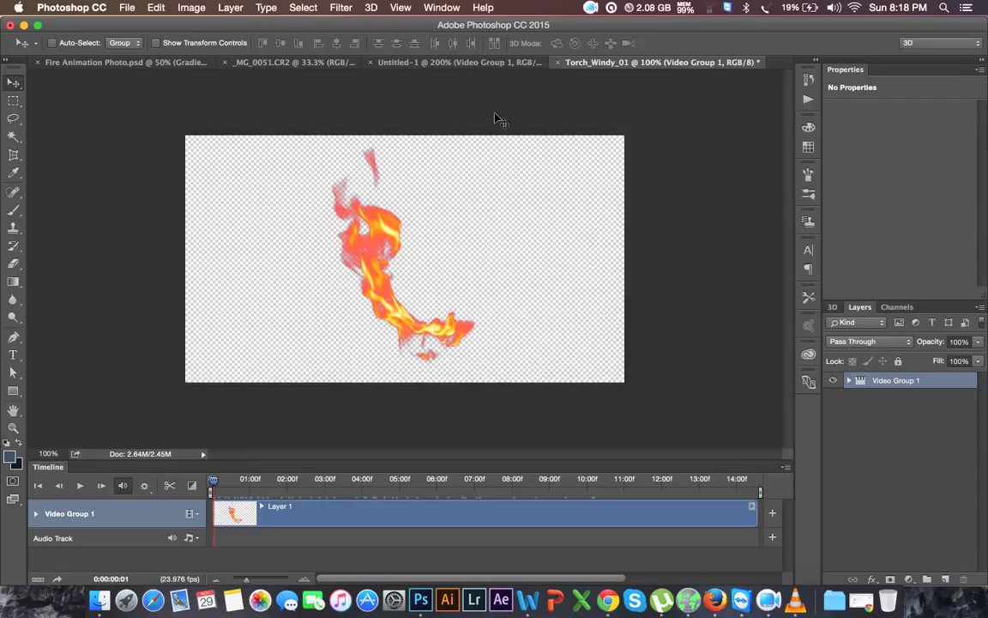
In Untitled-1, move the flames over the man near his hand and create a video timeline.
{"action": "left_click", "coordinate": [471, 66]}
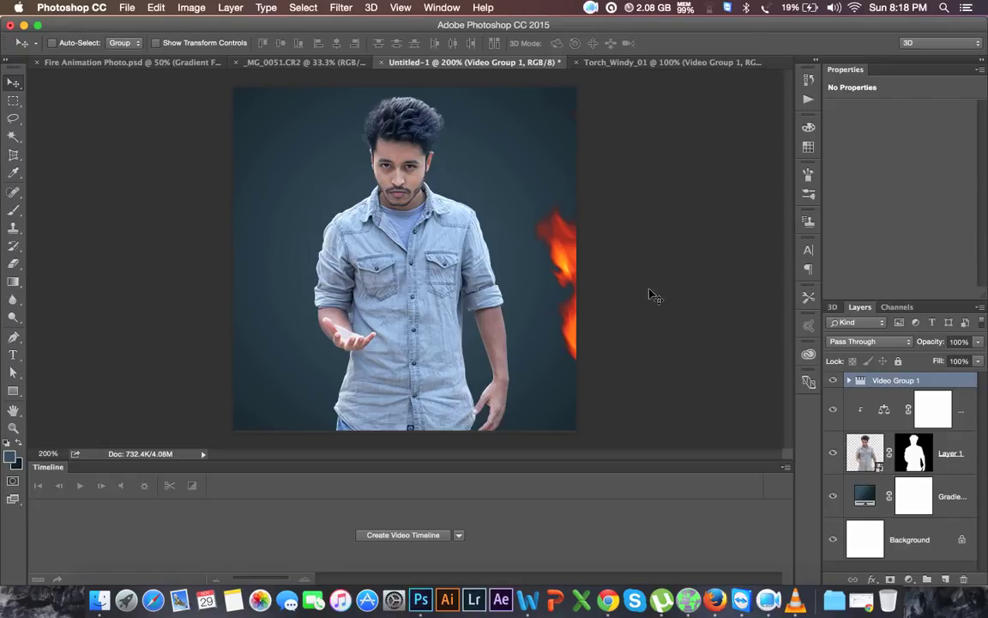
{"action": "mouse_move", "coordinate": [506, 272]}
{"action": "left_mouse_down"}
{"action": "mouse_move", "coordinate": [327, 169]}
{"action": "mouse_move", "coordinate": [405, 275]}
{"action": "left_mouse_up"}
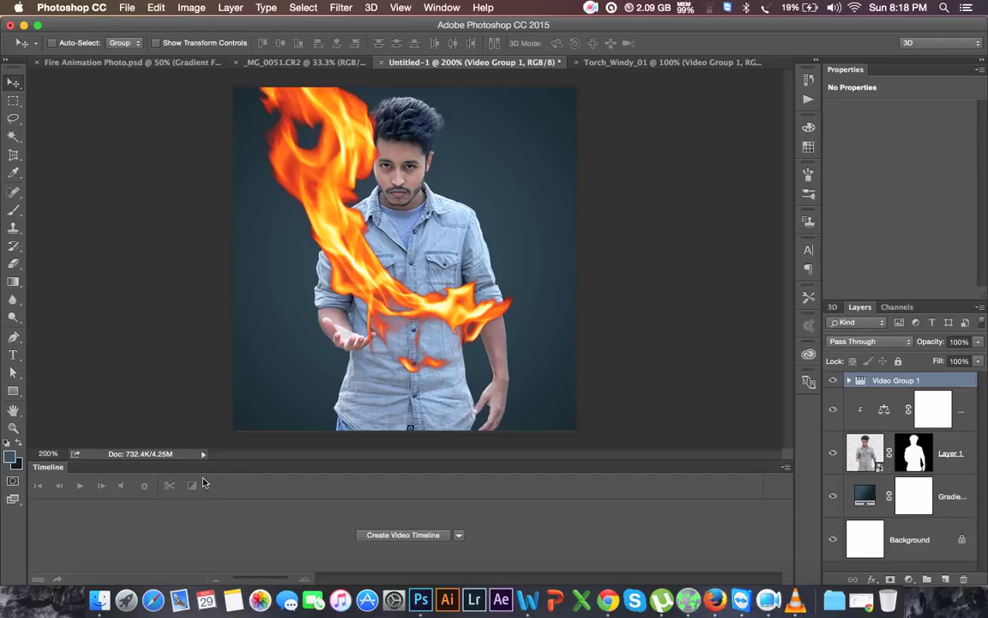
{"action": "left_click", "coordinate": [404, 535]}
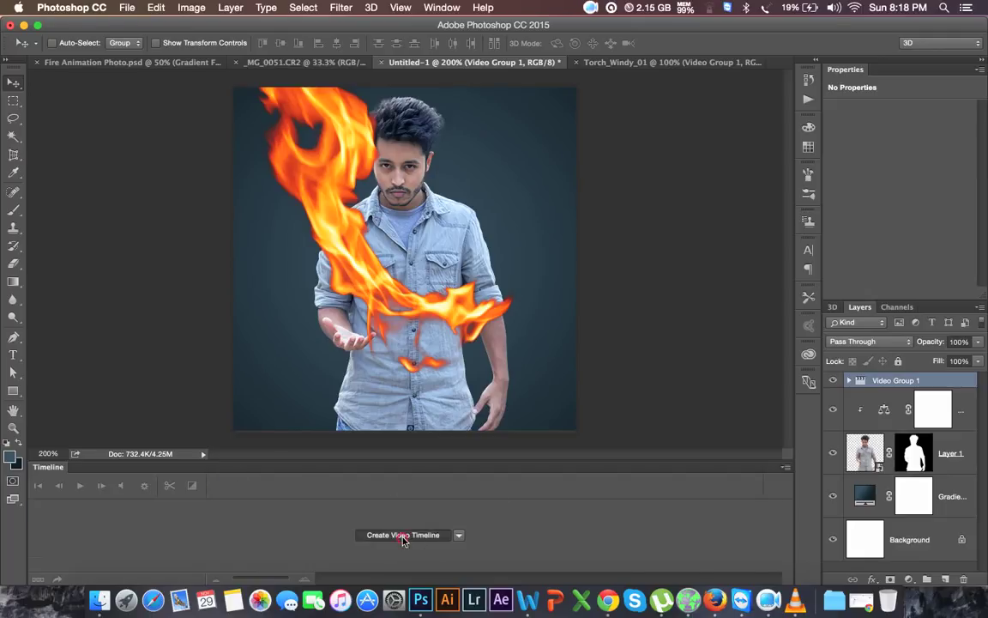
Enlarge the Timeline panel and scrub further into the fire animation.
{"action": "left_click_drag", "start_coordinate": [274, 463], "coordinate": [273, 432]}
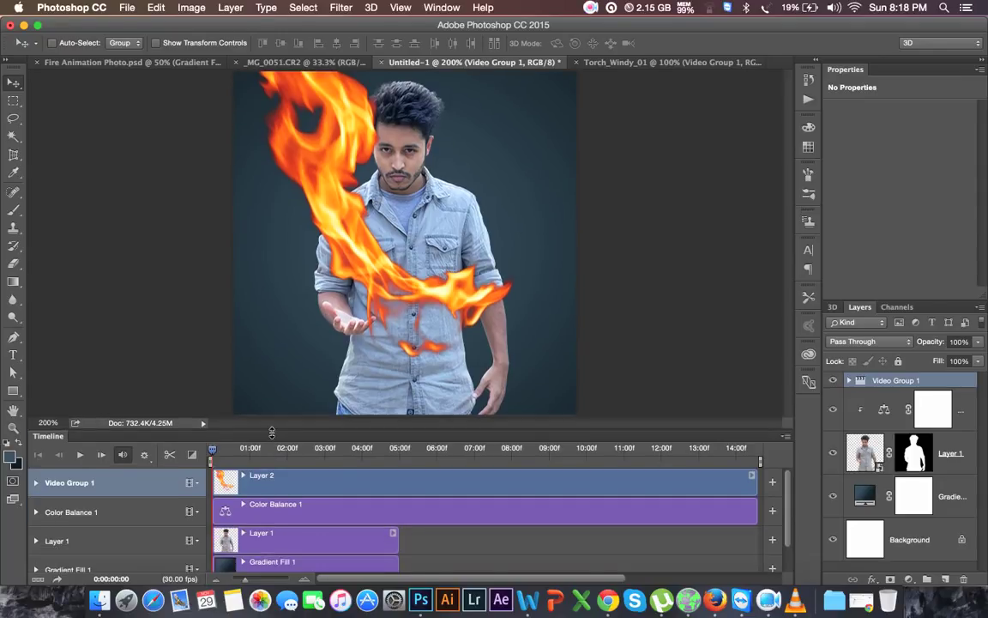
{"action": "left_click", "coordinate": [217, 452]}
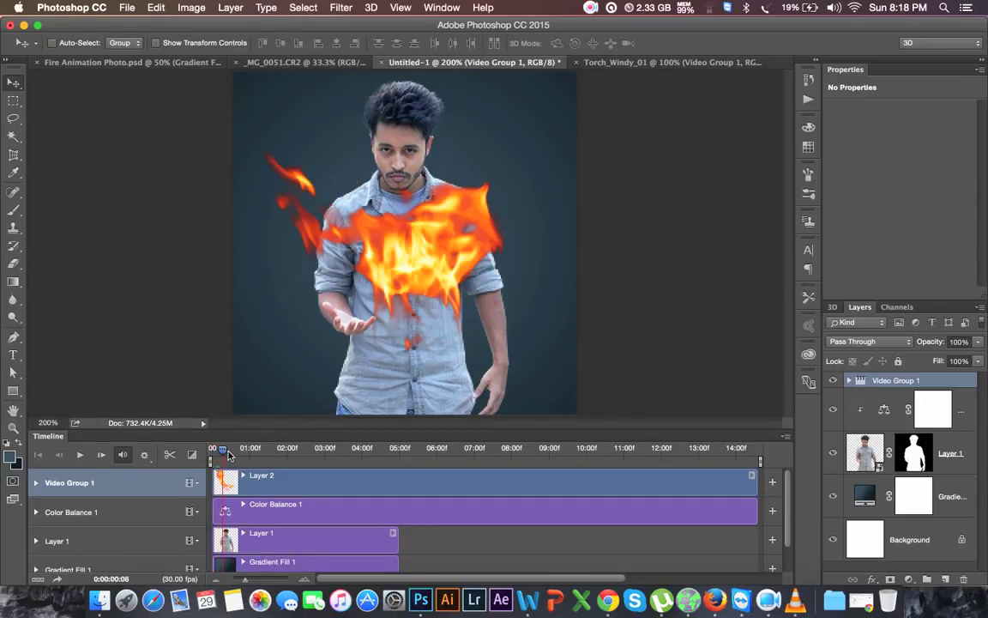
{"action": "left_click_drag", "start_coordinate": [218, 452], "coordinate": [400, 480]}
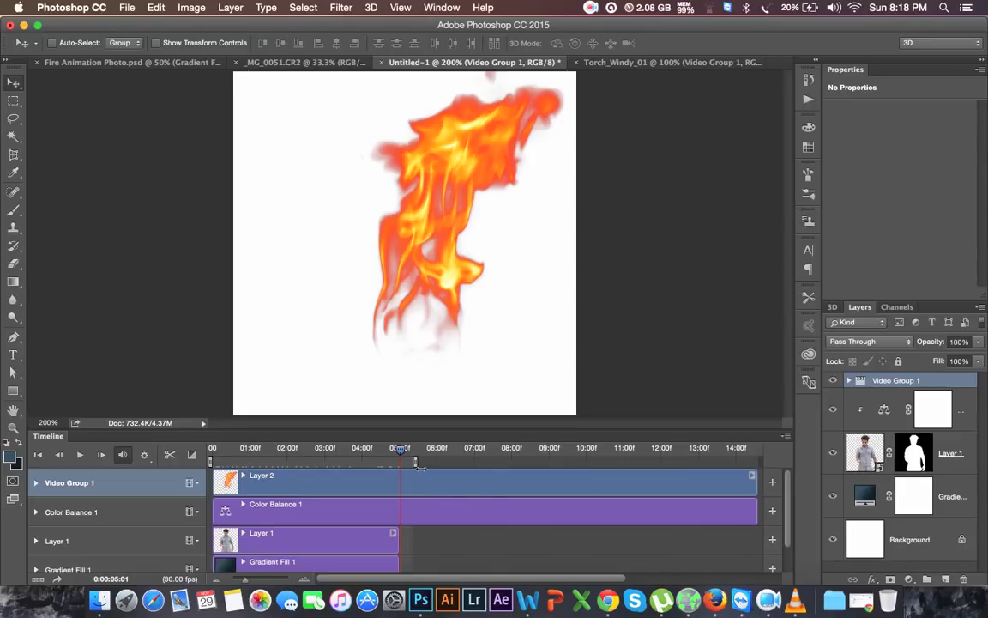
Trim the Layer 2 fire clip to end at about 5:01 and check frames just before it.
{"action": "left_click_drag", "start_coordinate": [760, 482], "coordinate": [401, 487]}
{"action": "scroll", "coordinate": [417, 499], "scroll_direction": "down", "scroll_amount": 2}
{"action": "scroll", "coordinate": [417, 498], "scroll_direction": "up", "scroll_amount": 2}
{"action": "left_click_drag", "start_coordinate": [401, 458], "coordinate": [396, 458]}
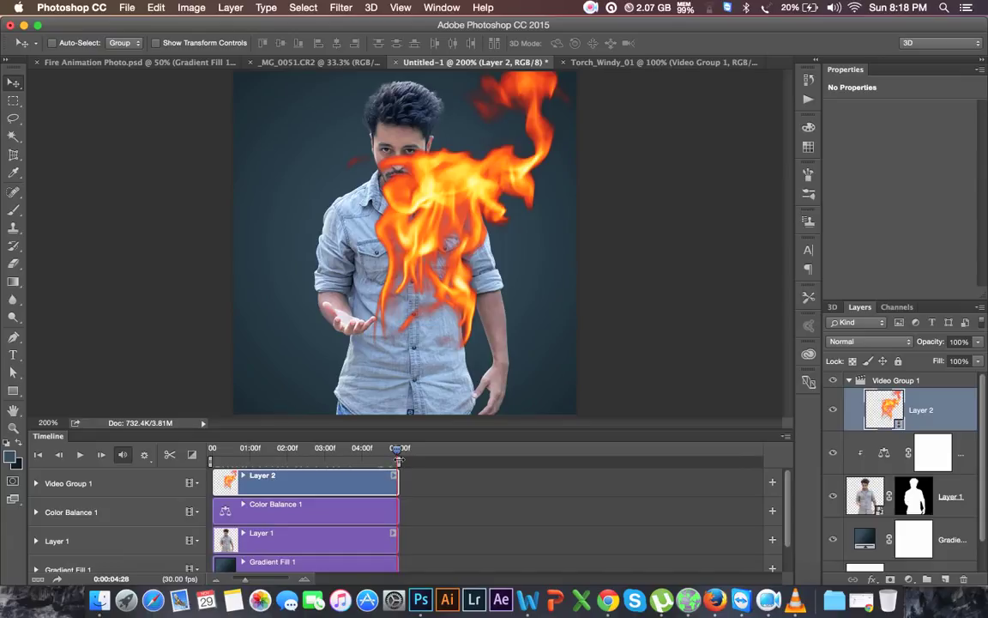
{"action": "mouse_move", "coordinate": [399, 454]}
{"action": "left_mouse_down"}
{"action": "mouse_move", "coordinate": [233, 461]}
{"action": "mouse_move", "coordinate": [389, 466]}
{"action": "left_mouse_up"}
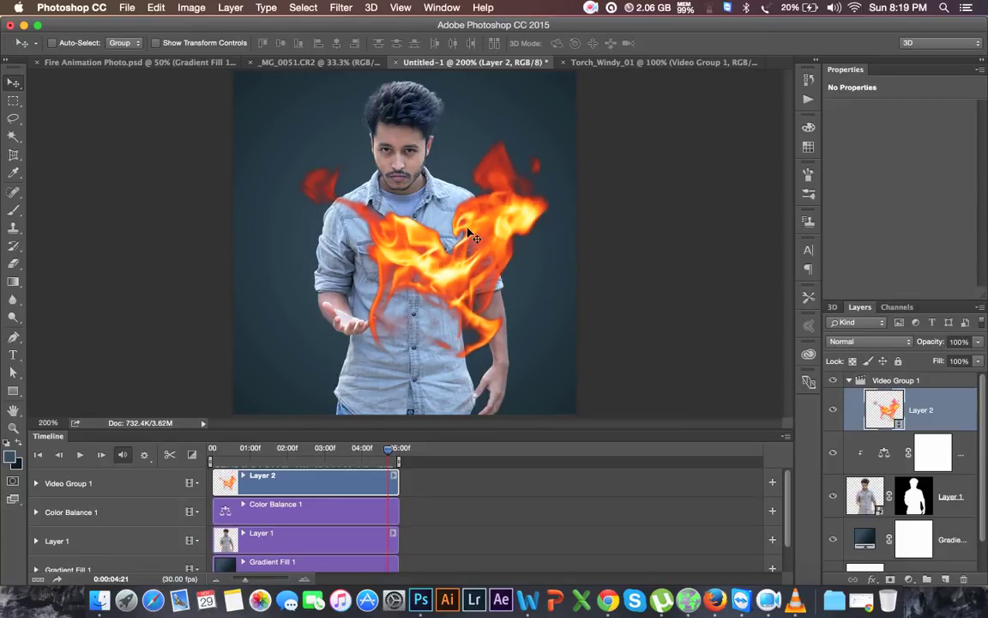
Try Edit > Free Transform on the fire video layer, declining smart-object conversion.
{"action": "left_click", "coordinate": [154, 9]}
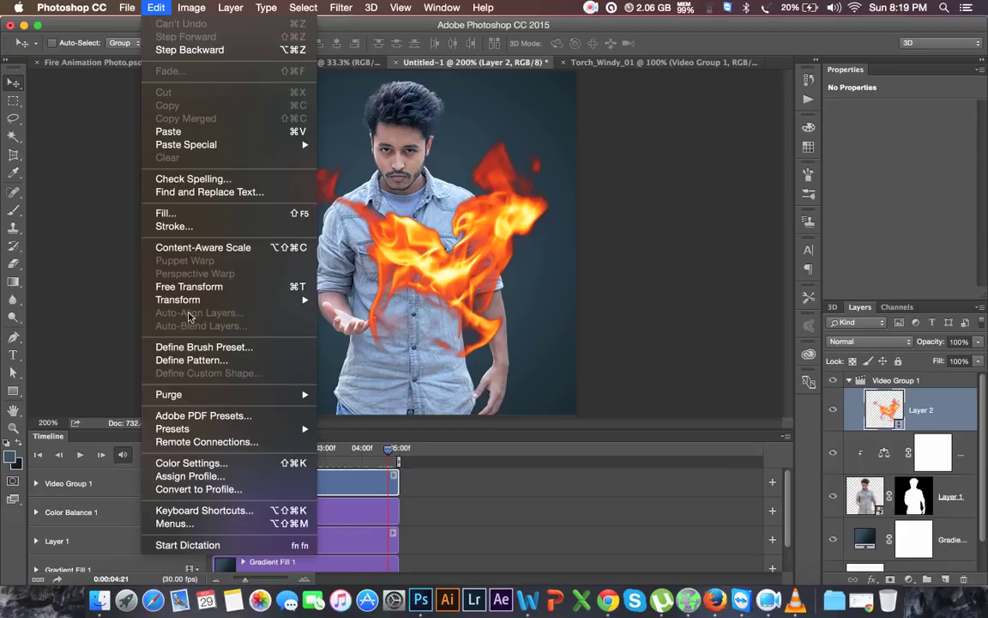
{"action": "left_click", "coordinate": [188, 286]}
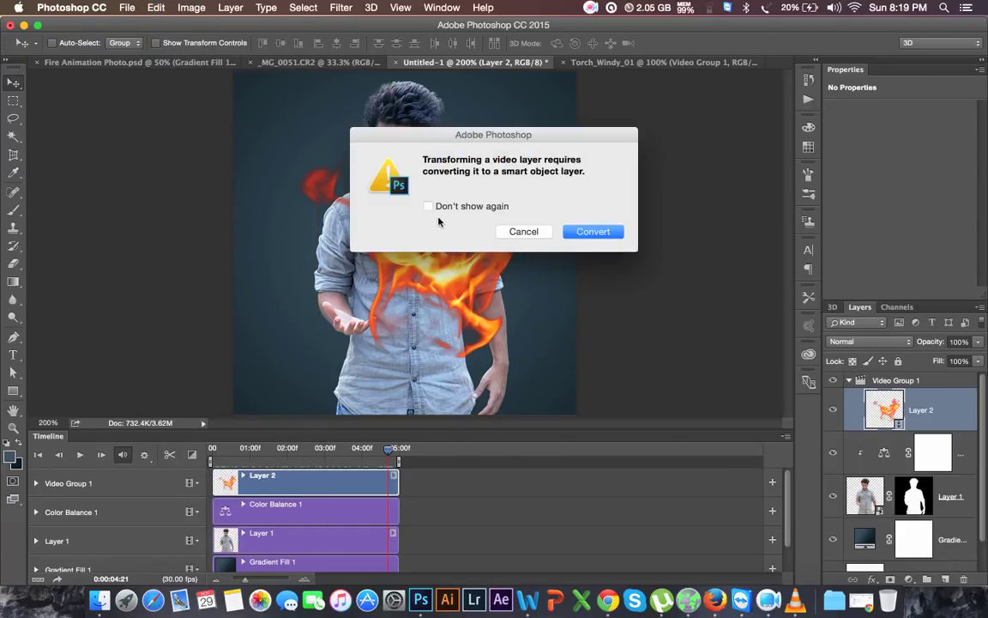
{"action": "left_click", "coordinate": [513, 231]}
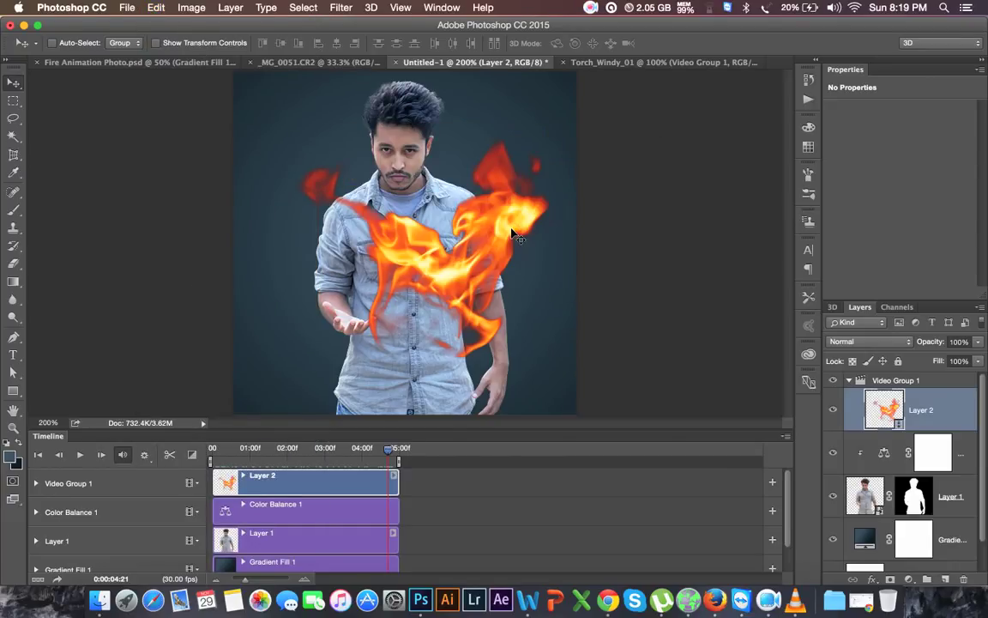
At 100% zoom, free-transform the whole Video Group 1 and shrink it slightly from a corner.
{"action": "key", "text": "super+minus"}
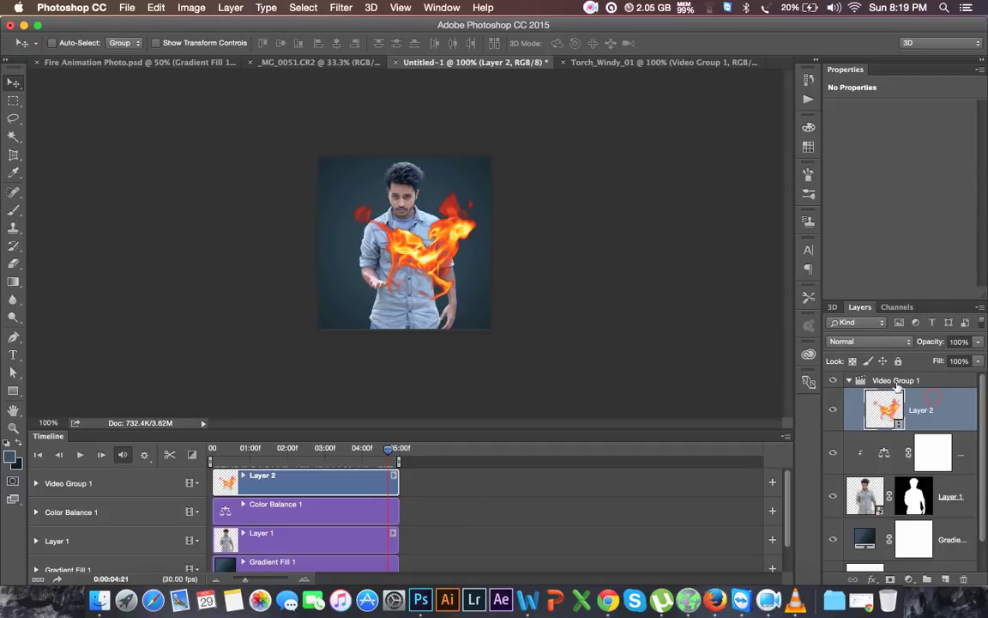
{"action": "left_click", "coordinate": [898, 382]}
{"action": "key", "text": "super+t"}
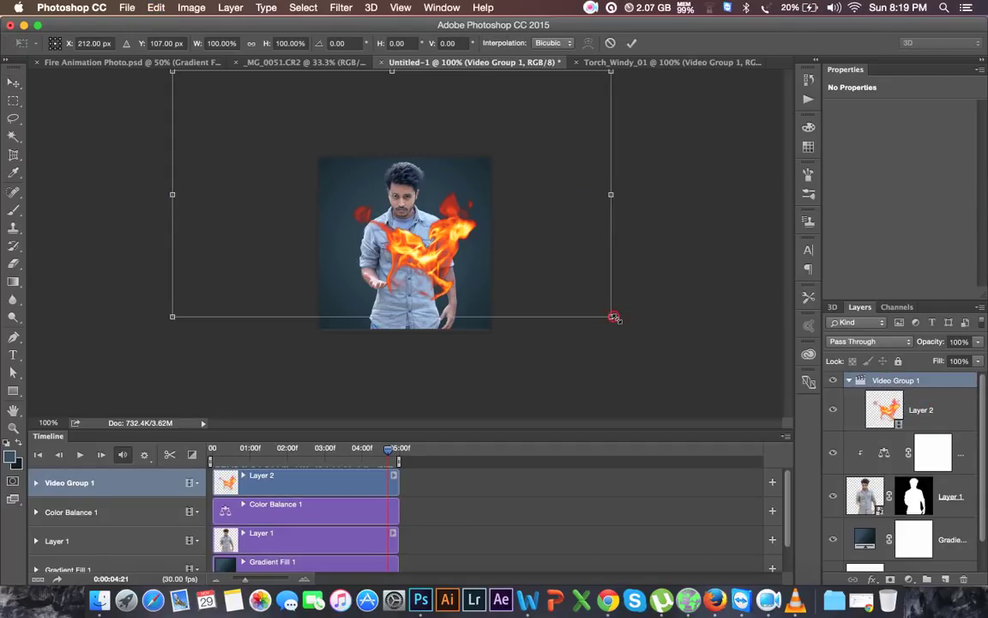
{"action": "left_click_drag", "start_coordinate": [614, 318], "coordinate": [609, 316]}
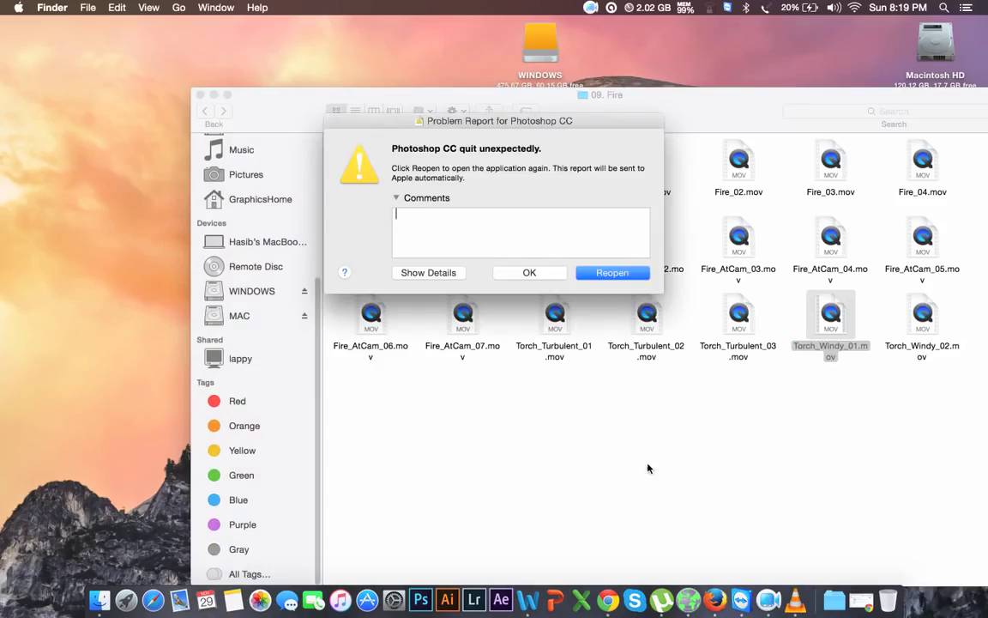
Dismiss the crash report and return to Photoshop with Fire Animation Photo-Recovered.psd.
{"action": "left_click", "coordinate": [591, 7]}
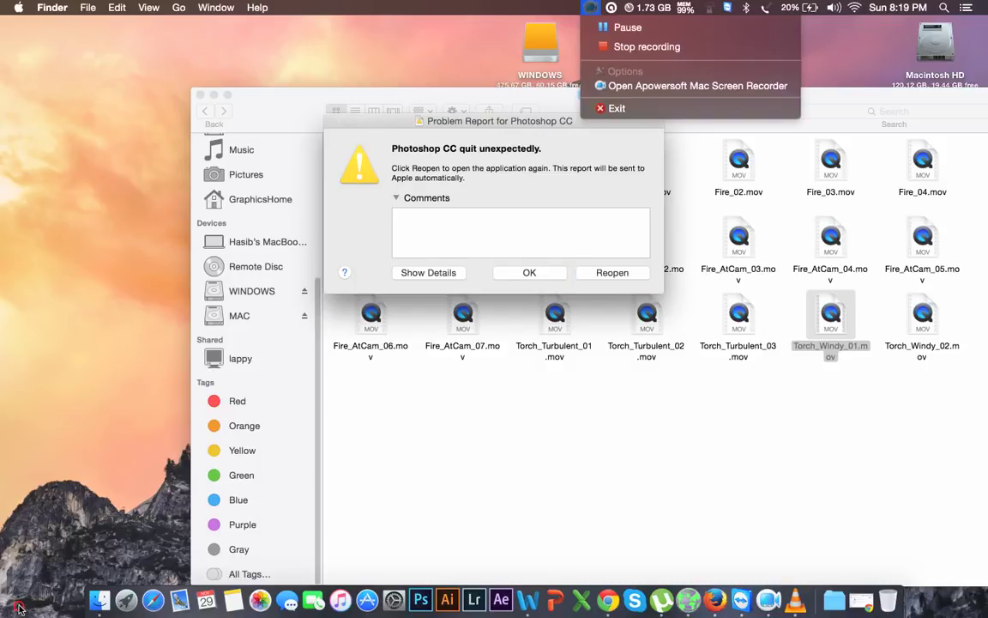
{"action": "left_click", "coordinate": [605, 29]}
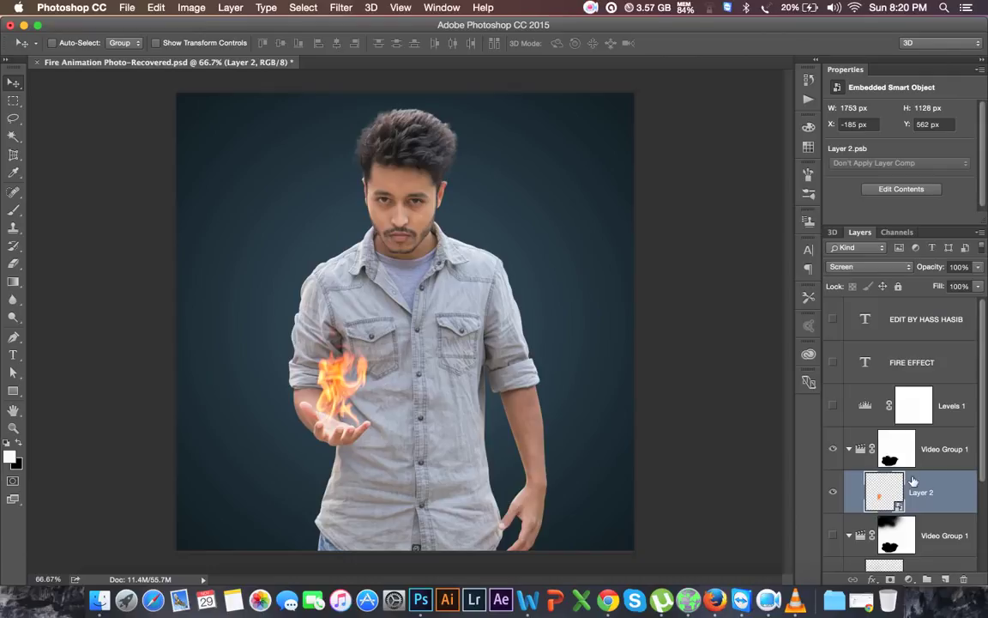
Select the top Video Group 1 and play, then stop, the fire animation.
{"action": "left_click_drag", "start_coordinate": [925, 488], "coordinate": [898, 442]}
{"action": "left_click", "coordinate": [925, 456]}
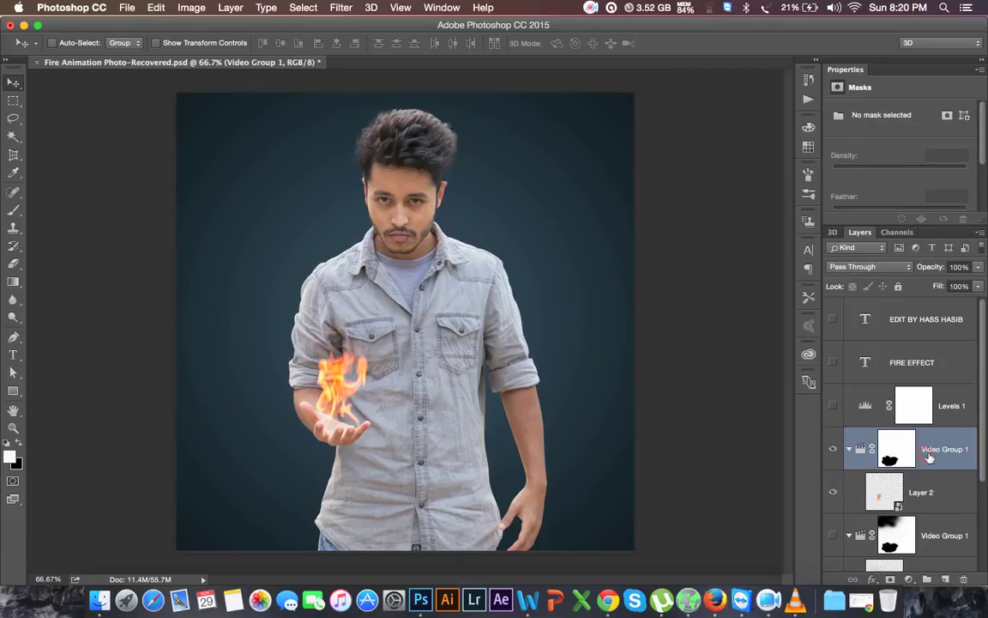
{"action": "key", "text": "space"}
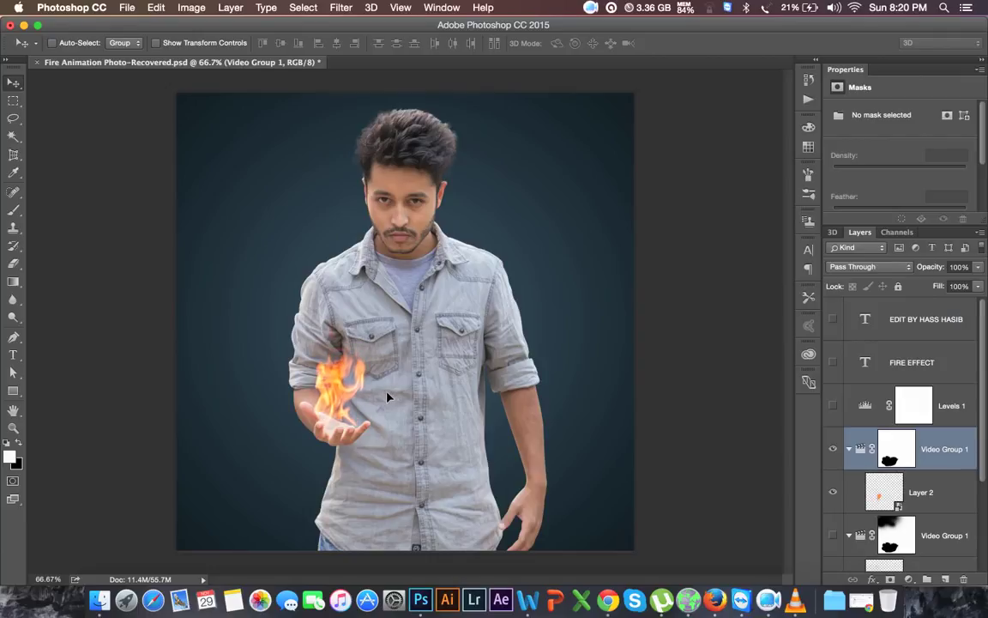
{"action": "key", "text": "space"}
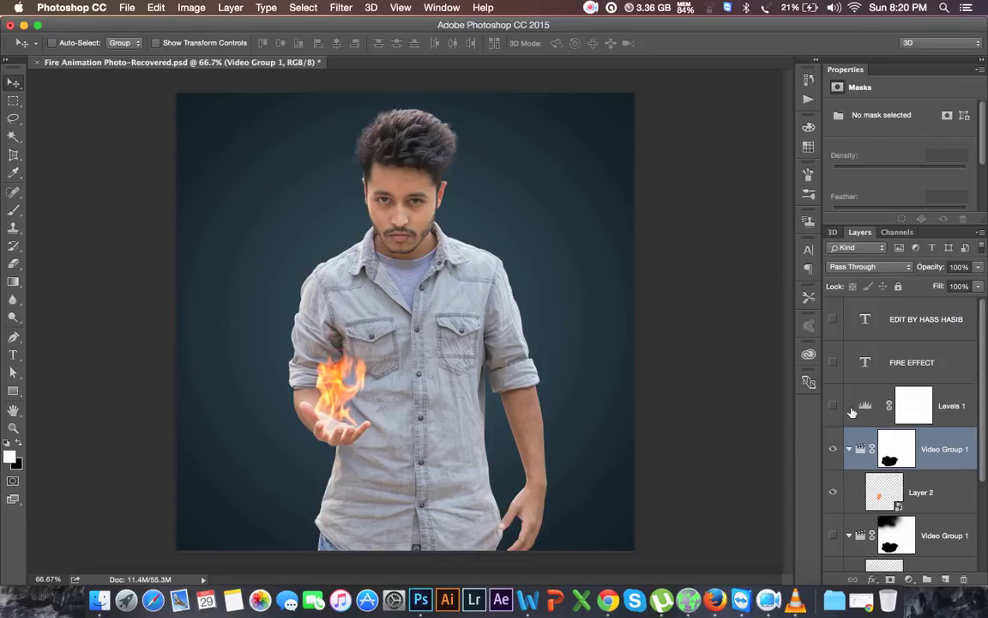
Show the Timeline, scrub until the fire sits on the hand, and zoom to 50%.
{"action": "left_click", "coordinate": [396, 7]}
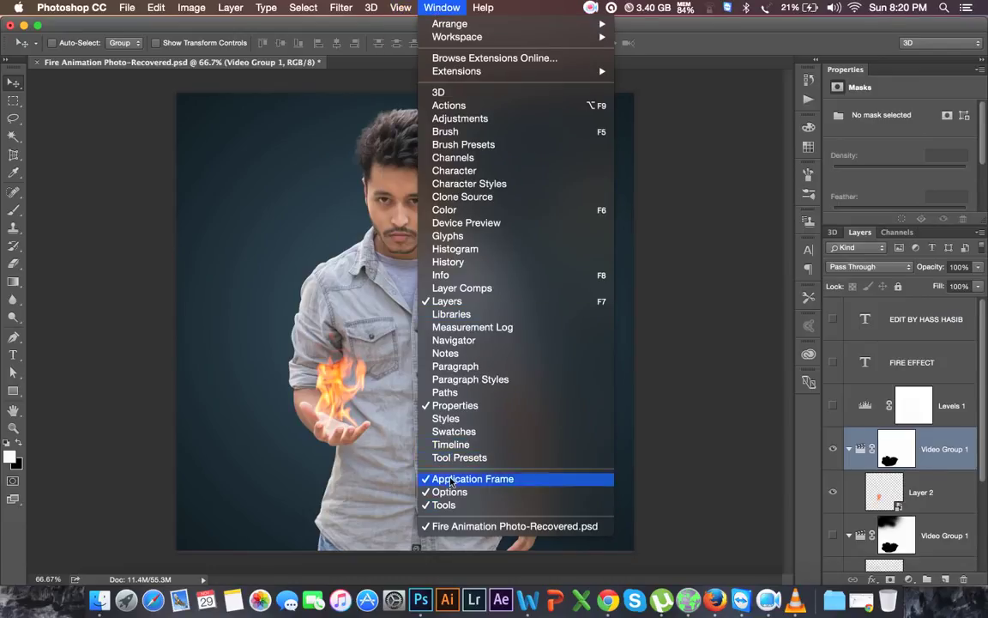
{"action": "left_click", "coordinate": [455, 445]}
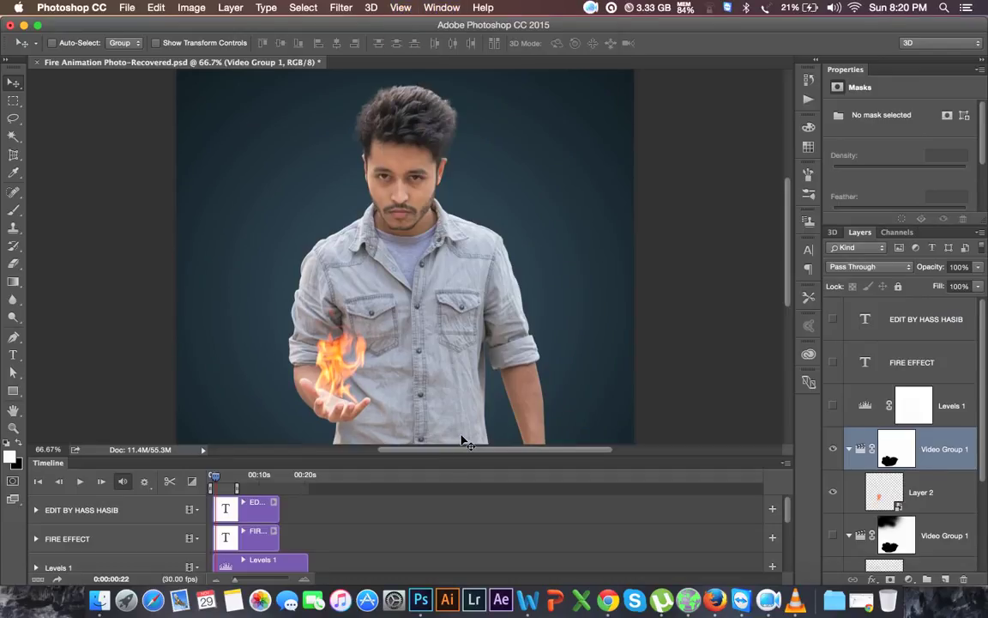
{"action": "left_click_drag", "start_coordinate": [227, 481], "coordinate": [237, 481]}
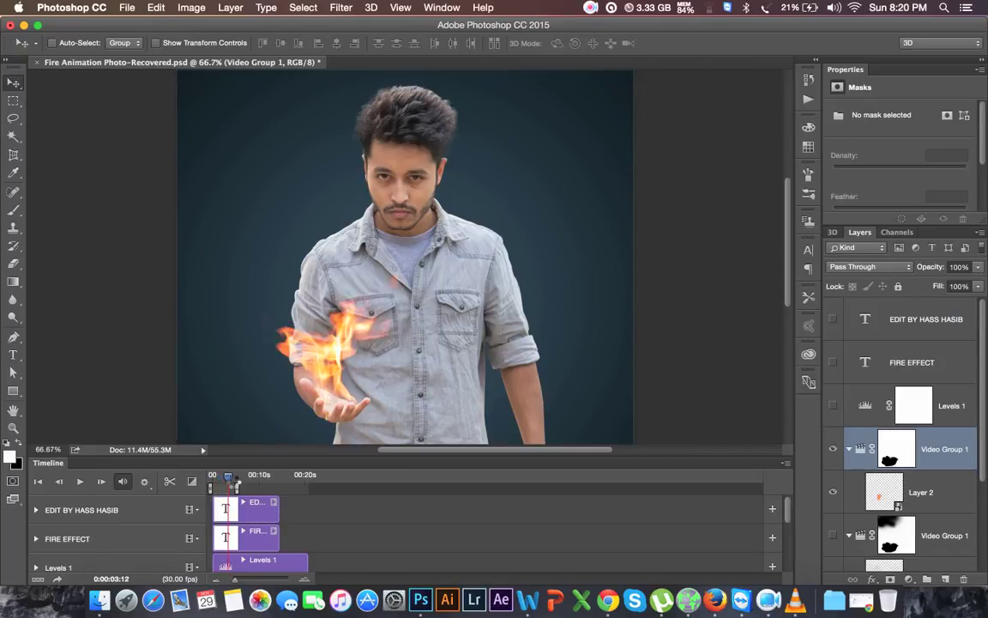
{"action": "left_click_drag", "start_coordinate": [228, 477], "coordinate": [235, 477]}
{"action": "key", "text": "super+minus"}
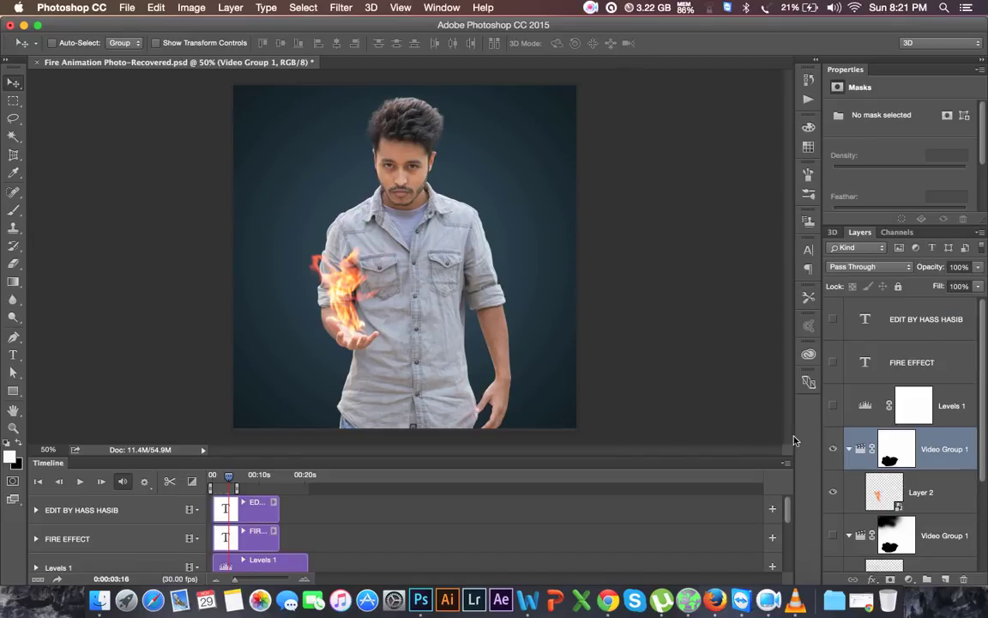
Collapse the top Video Group 1 and bring up the 09. Fire footage folder in Finder.
{"action": "scroll", "coordinate": [849, 438], "scroll_direction": "down", "scroll_amount": 1}
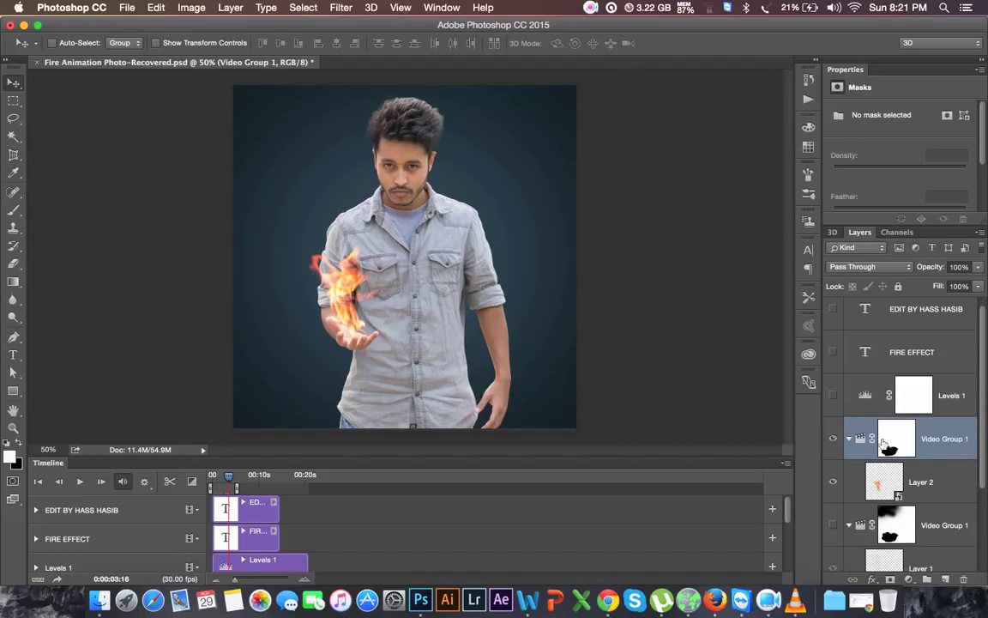
{"action": "left_click", "coordinate": [852, 439]}
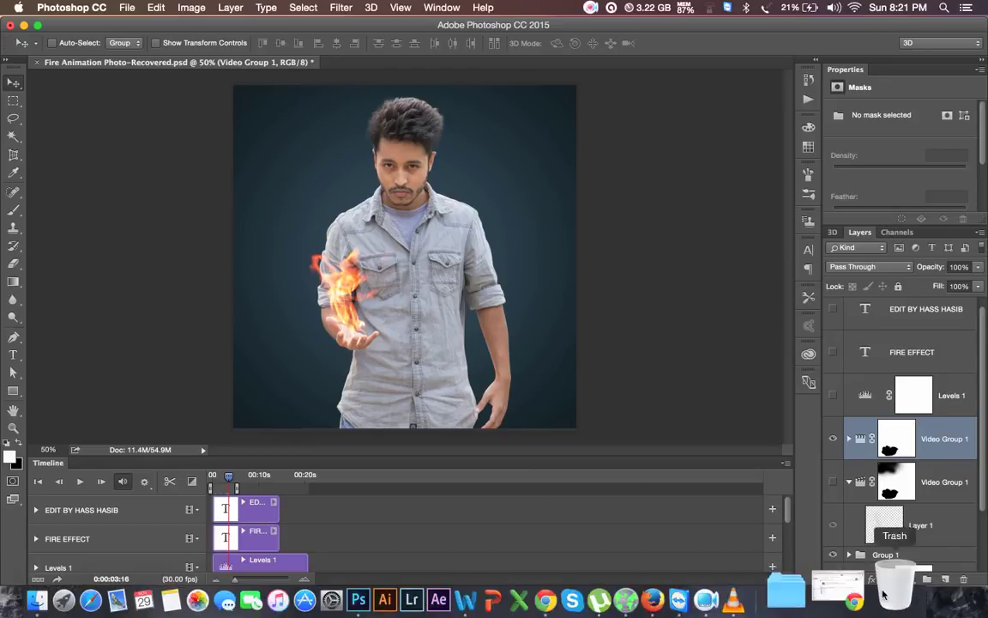
{"action": "left_click", "coordinate": [100, 573]}
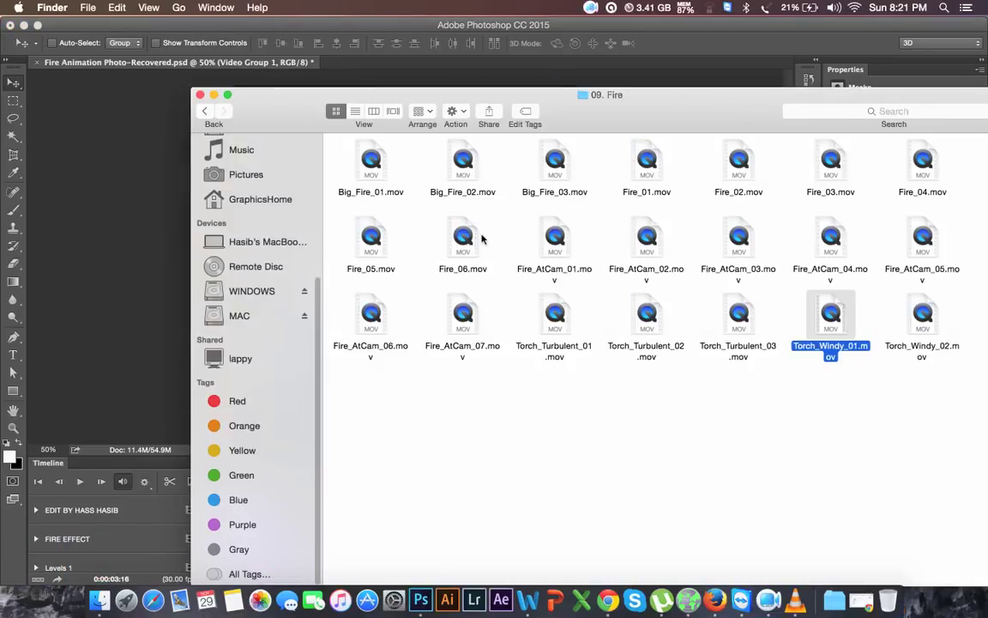
Navigate the footage folders via 01. Atmospheres into the 14. Smoke folder.
{"action": "left_click_drag", "start_coordinate": [624, 107], "coordinate": [546, 77]}
{"action": "left_click", "coordinate": [126, 82]}
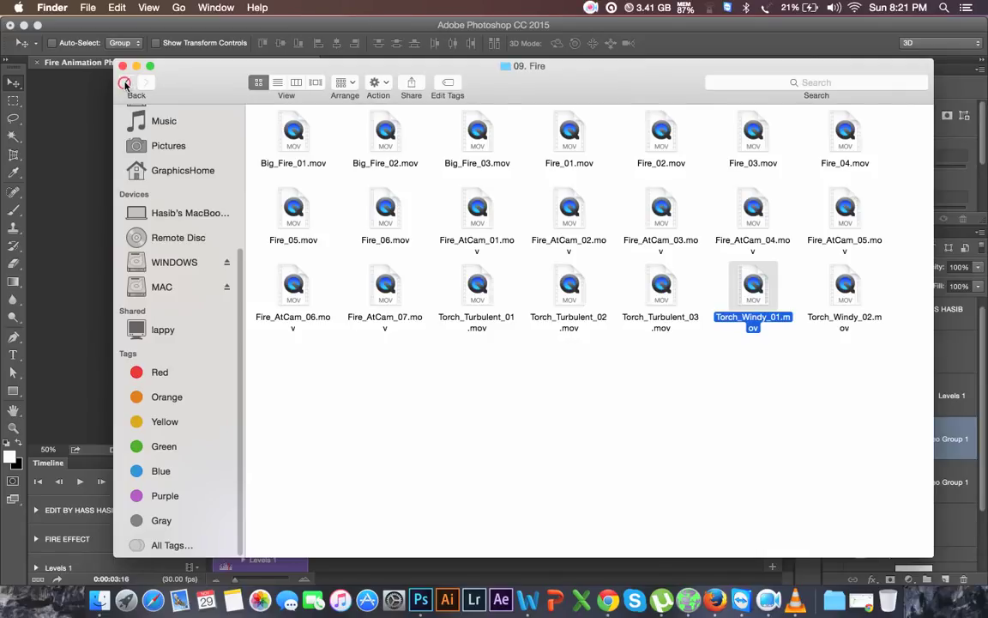
{"action": "left_click", "coordinate": [310, 140]}
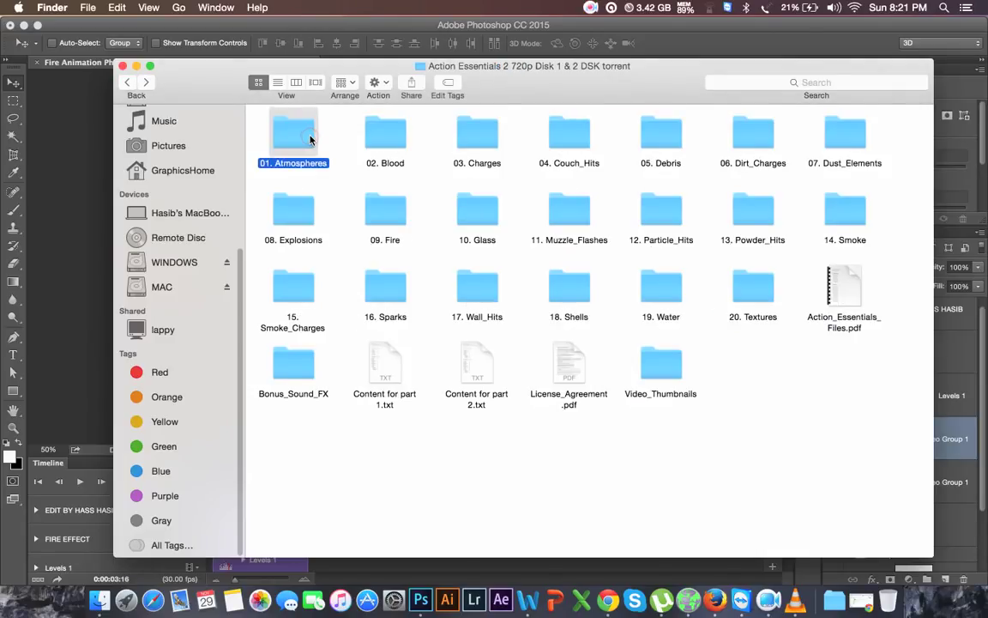
{"action": "double_click", "coordinate": [309, 136]}
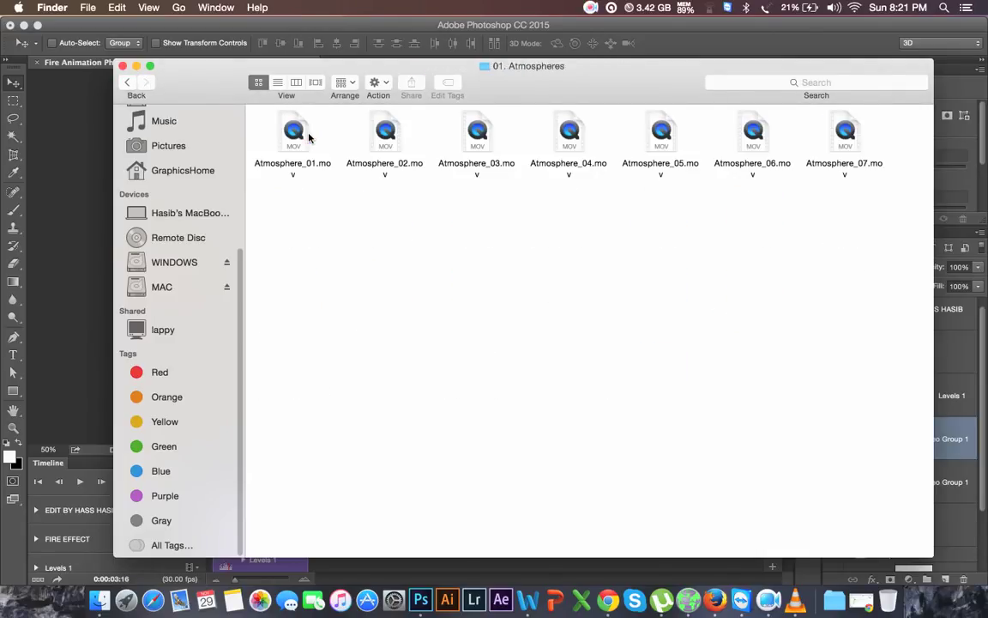
{"action": "left_click", "coordinate": [126, 82]}
{"action": "double_click", "coordinate": [840, 215]}
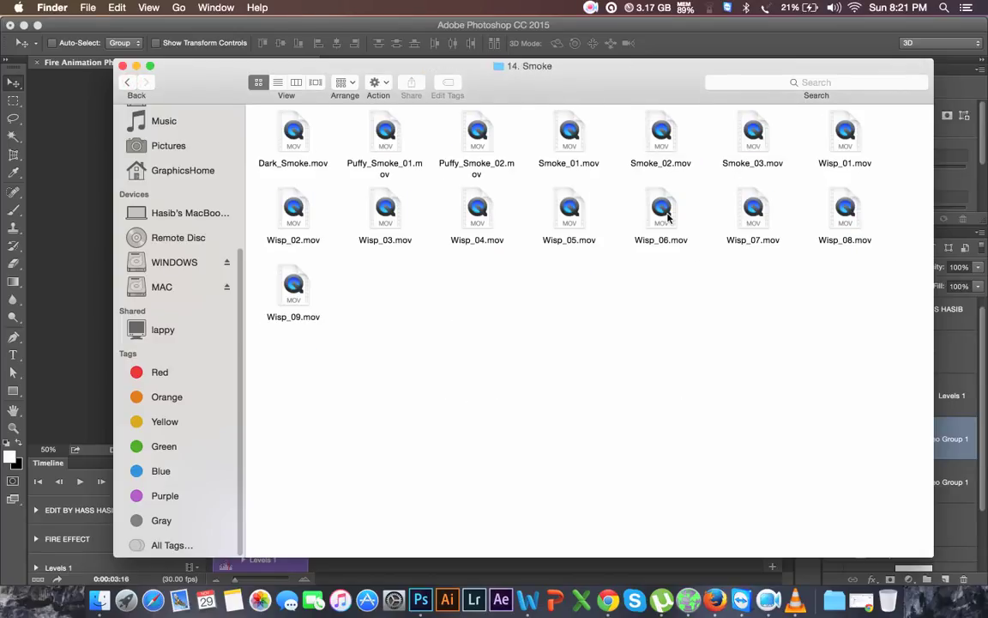
Preview Wisp_06.mov and Puffy_Smoke_02.mov in VLC, then return to Photoshop.
{"action": "right_click", "coordinate": [669, 218]}
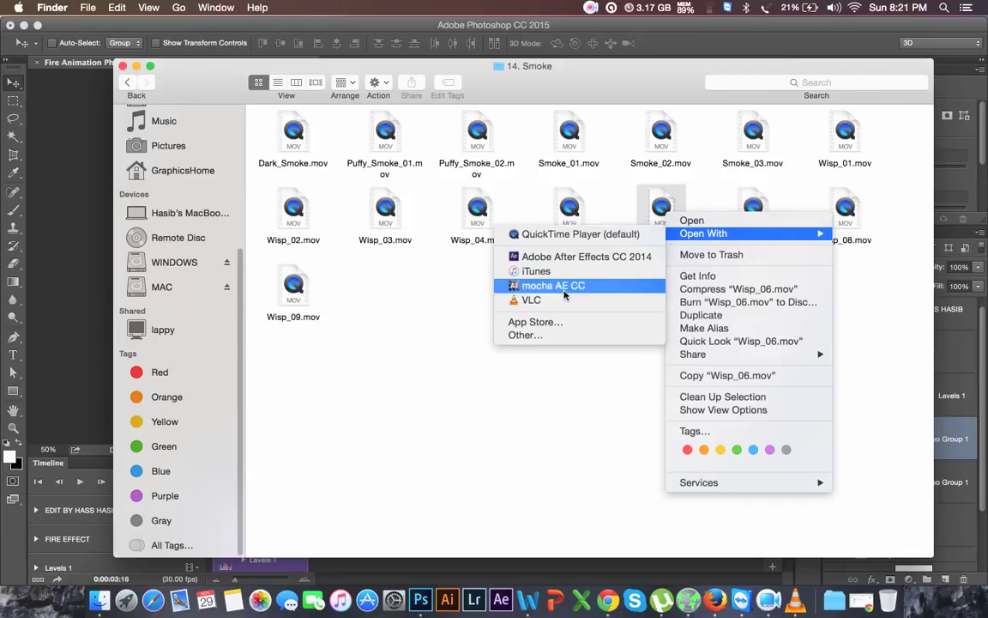
{"action": "left_click", "coordinate": [562, 300]}
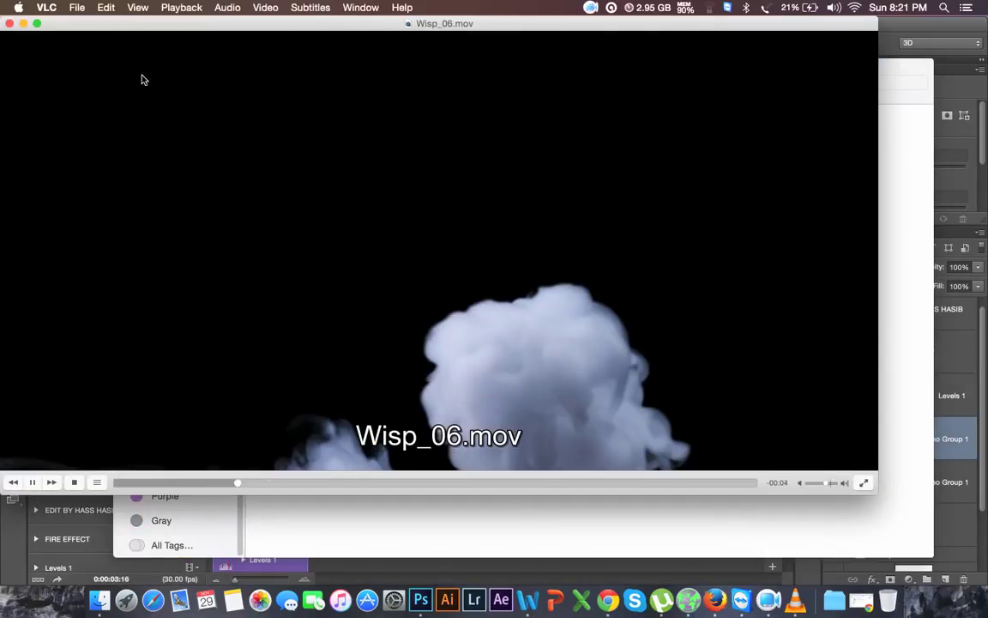
{"action": "left_click", "coordinate": [9, 24]}
{"action": "right_click", "coordinate": [483, 151]}
{"action": "left_click", "coordinate": [477, 141]}
{"action": "right_click", "coordinate": [478, 141]}
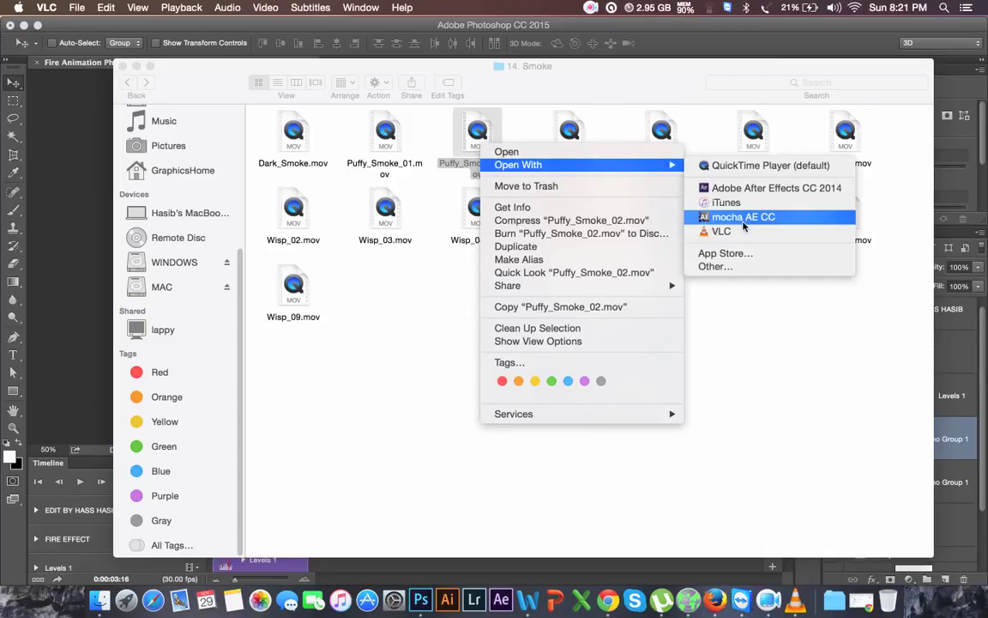
{"action": "left_click", "coordinate": [746, 231]}
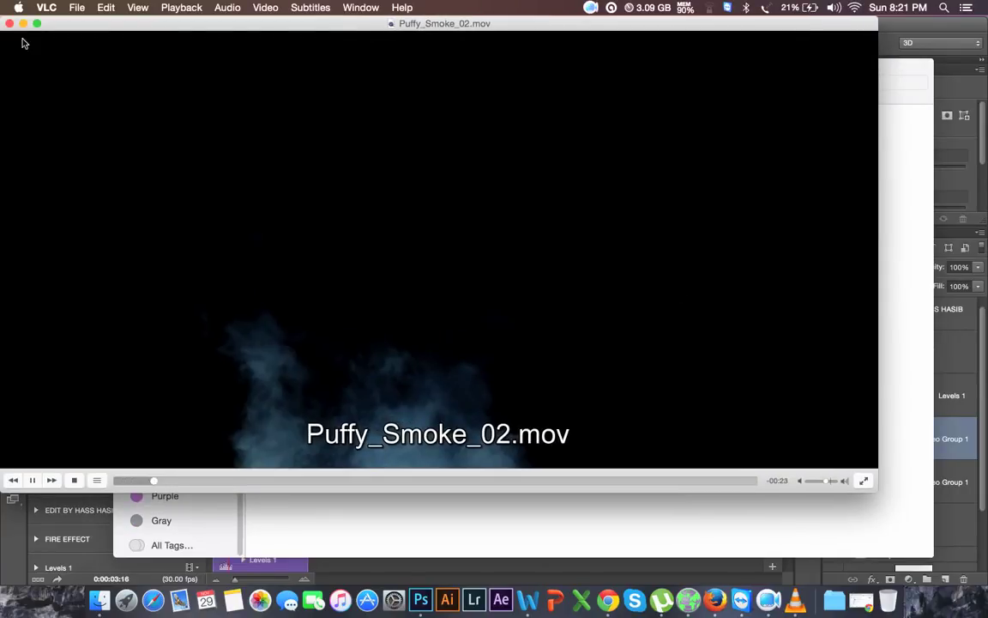
{"action": "left_click", "coordinate": [9, 23]}
{"action": "left_click", "coordinate": [416, 43]}
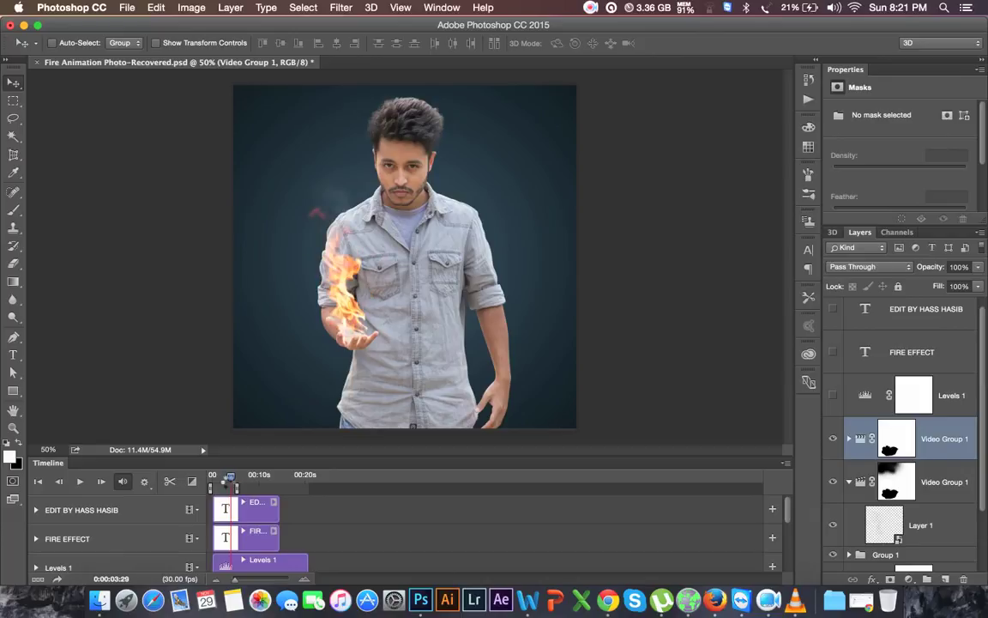
Scrub back to about two seconds and make Levels 1 and the FIRE EFFECT title visible.
{"action": "left_click_drag", "start_coordinate": [229, 480], "coordinate": [229, 478]}
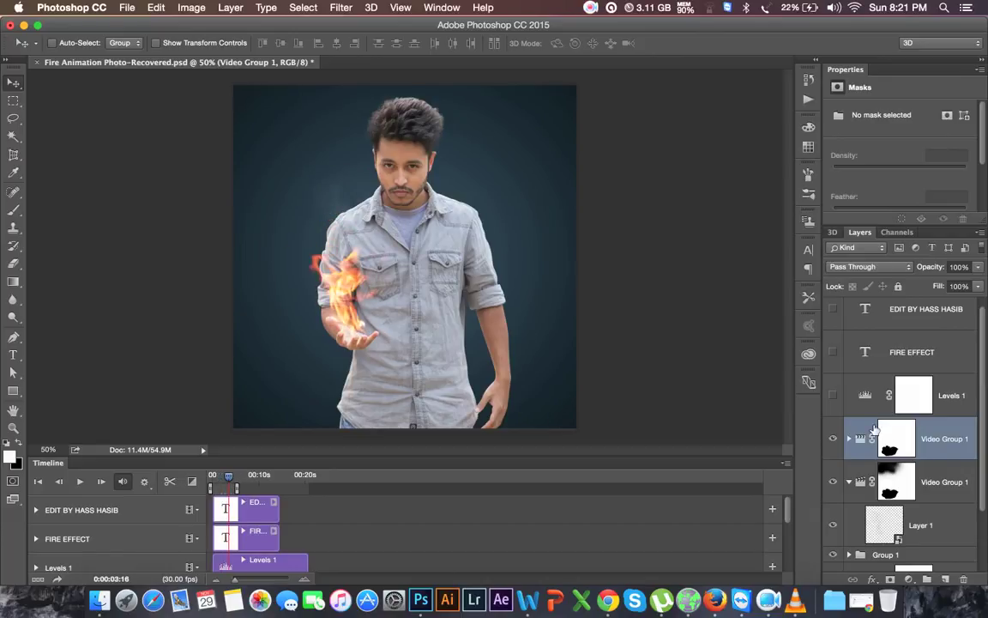
{"action": "left_click", "coordinate": [950, 397]}
{"action": "left_click", "coordinate": [836, 396]}
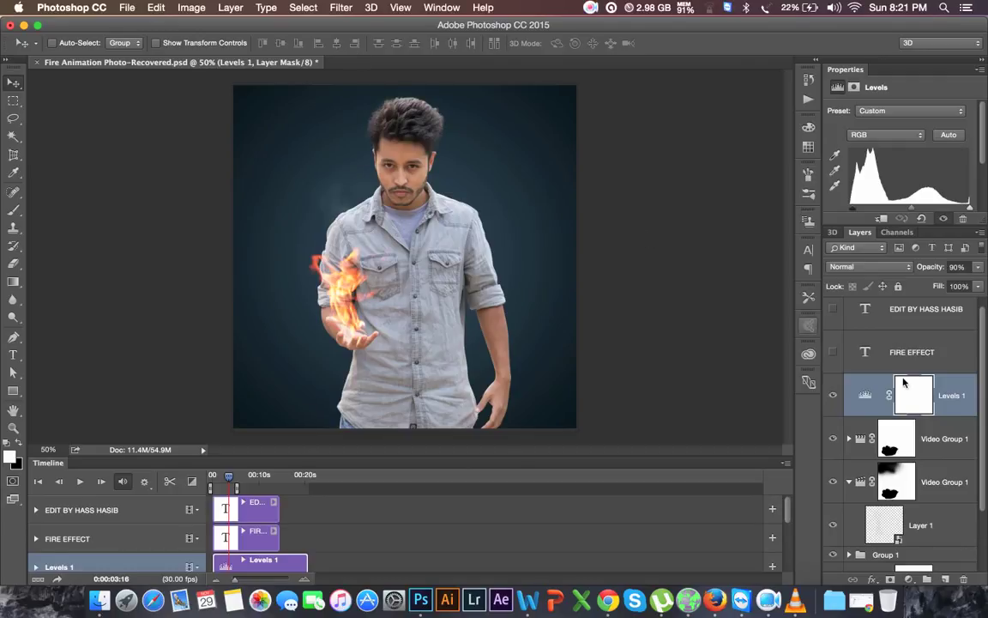
{"action": "left_click", "coordinate": [884, 354]}
{"action": "left_click", "coordinate": [834, 350]}
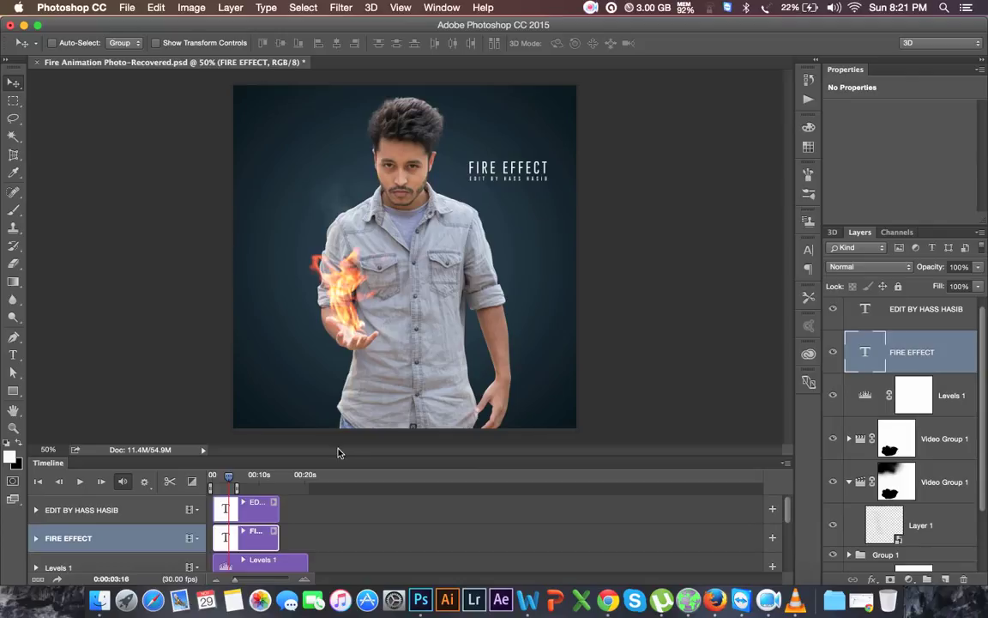
{"action": "scroll", "coordinate": [901, 472], "scroll_direction": "down", "scroll_amount": 3}
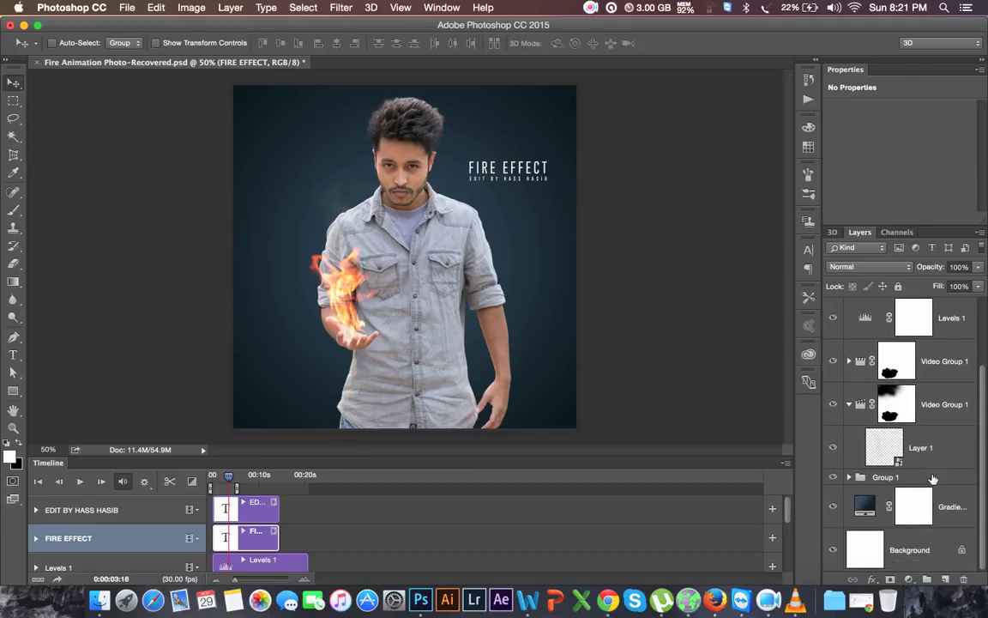
{"action": "left_click", "coordinate": [923, 451]}
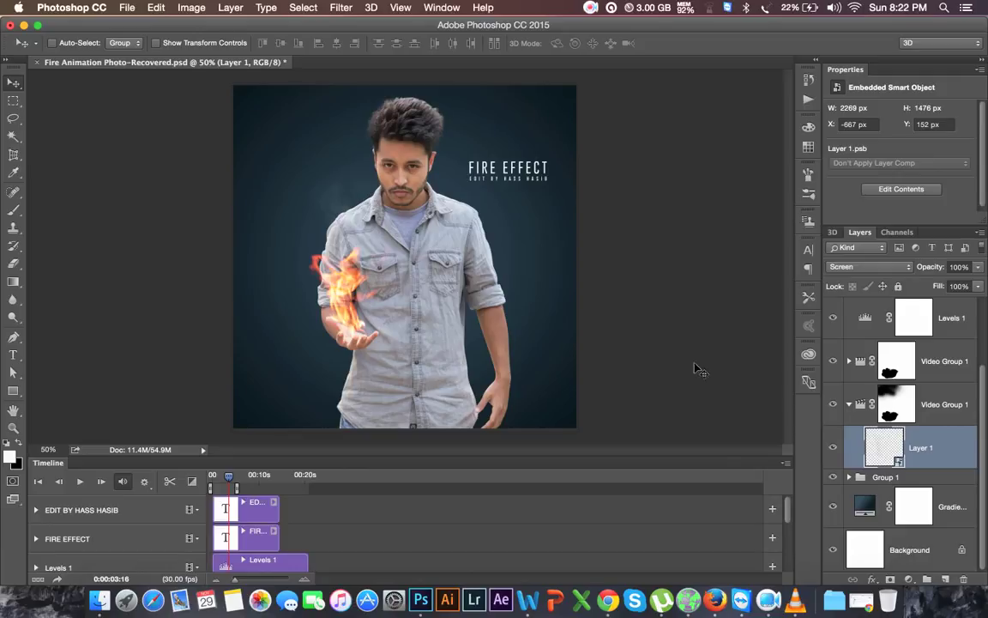
{"action": "left_click", "coordinate": [851, 477]}
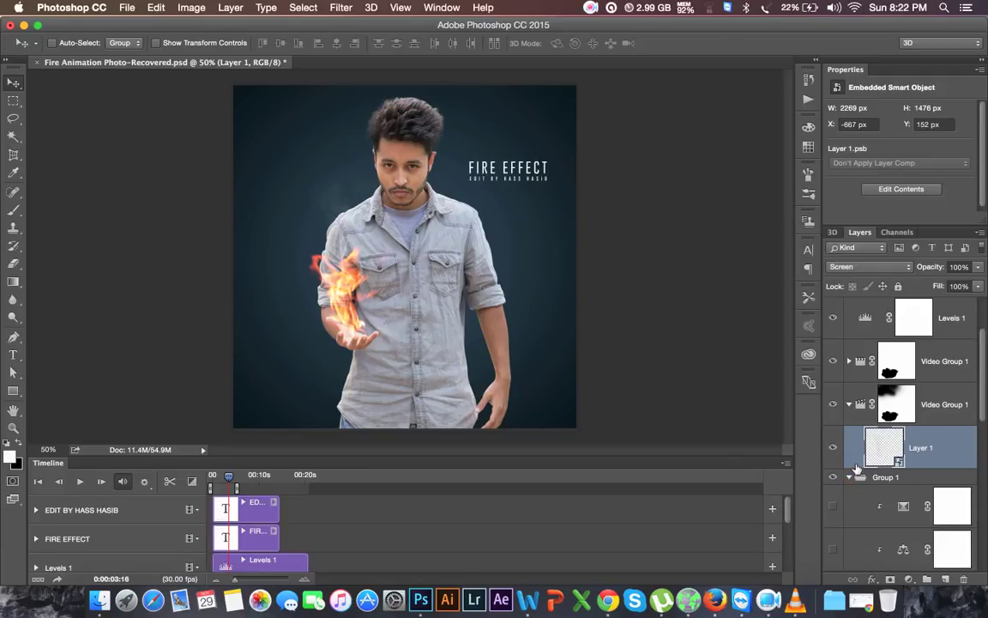
{"action": "scroll", "coordinate": [858, 470], "scroll_direction": "down", "scroll_amount": 2}
{"action": "scroll", "coordinate": [866, 467], "scroll_direction": "down", "scroll_amount": 3}
{"action": "scroll", "coordinate": [871, 465], "scroll_direction": "down", "scroll_amount": 3}
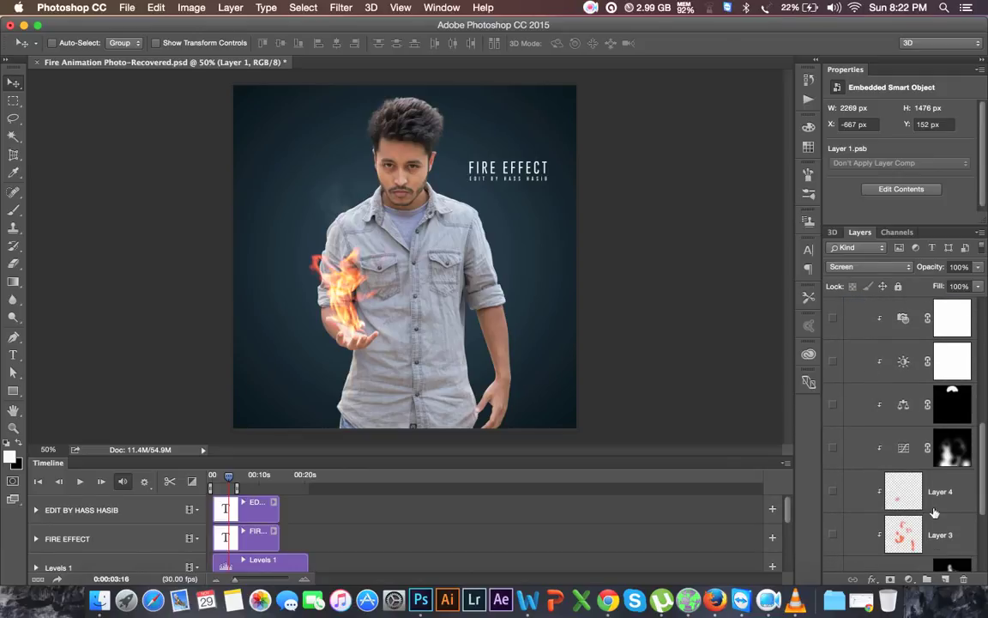
{"action": "scroll", "coordinate": [934, 512], "scroll_direction": "down", "scroll_amount": 2}
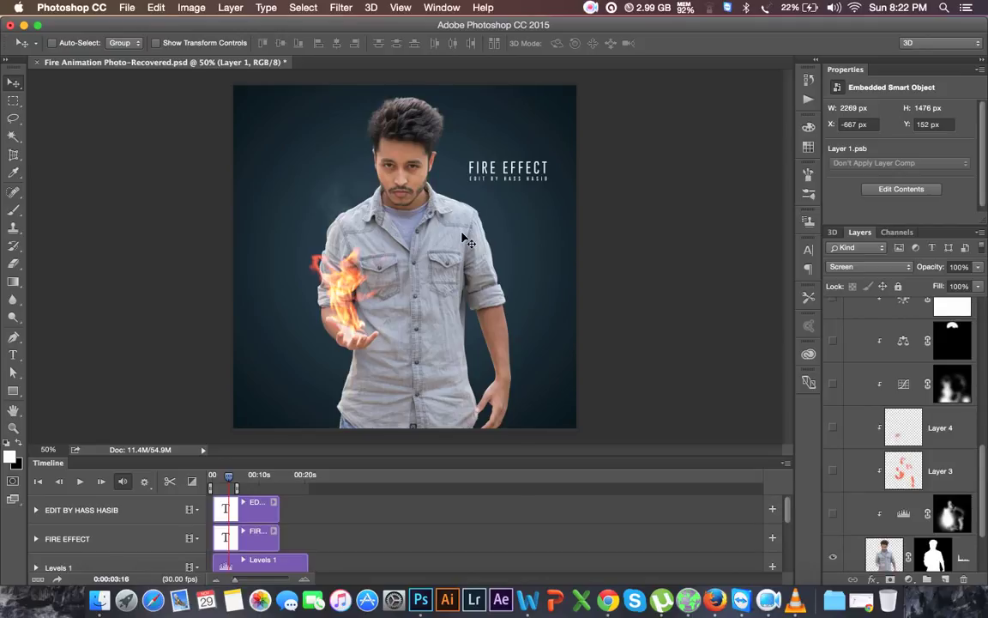
{"action": "scroll", "coordinate": [872, 460], "scroll_direction": "up", "scroll_amount": 5}
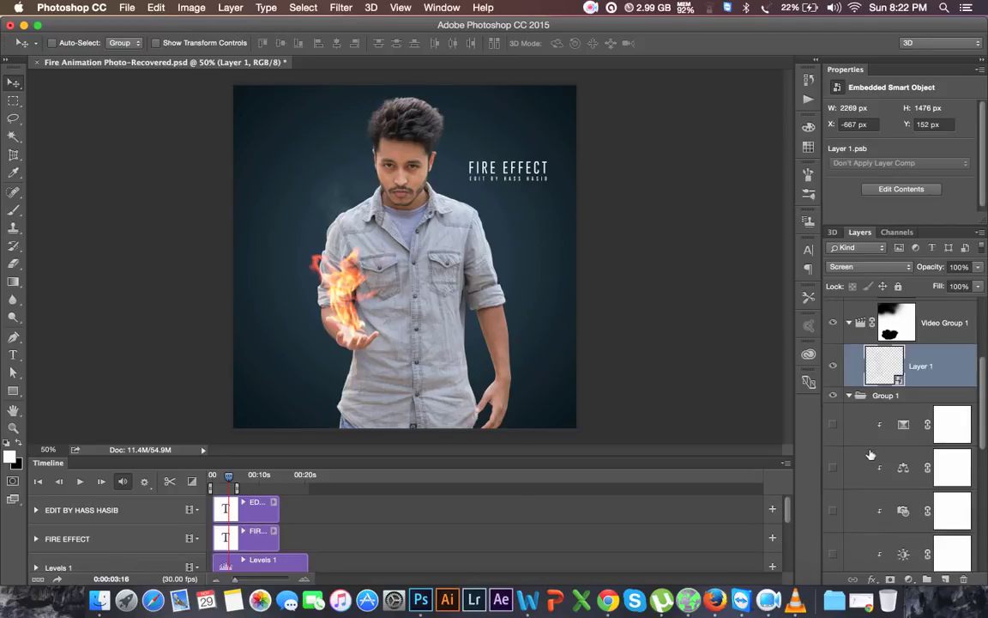
{"action": "left_click", "coordinate": [849, 395]}
{"action": "left_click", "coordinate": [892, 477]}
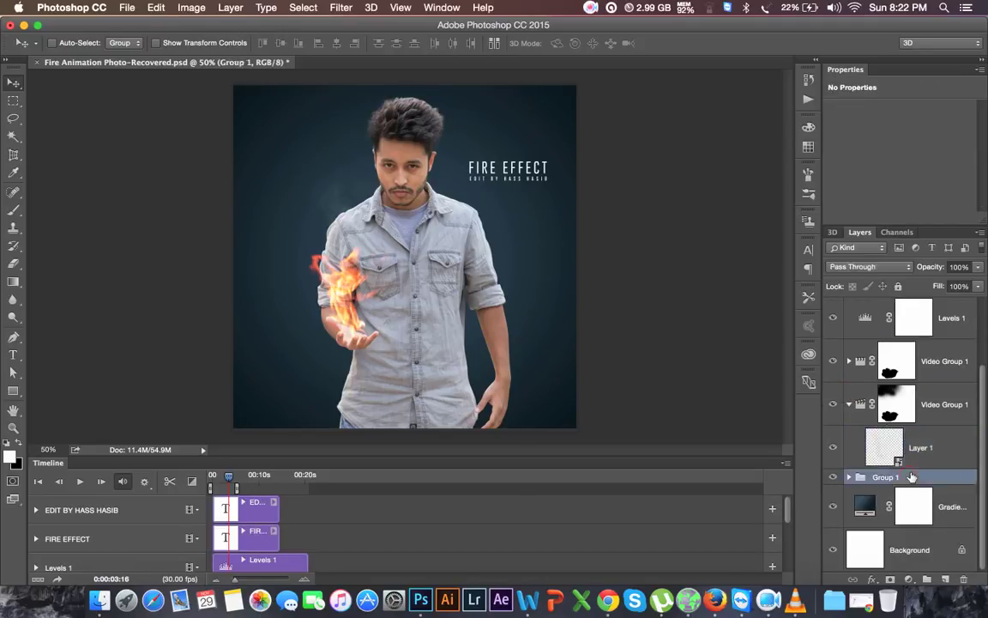
{"action": "left_click", "coordinate": [944, 580]}
Zoom in on the flaming hand and select the Eyedropper to sample a fire colour.
{"action": "key", "text": "ctrl+plus"}
{"action": "key", "text": "ctrl+plus"}
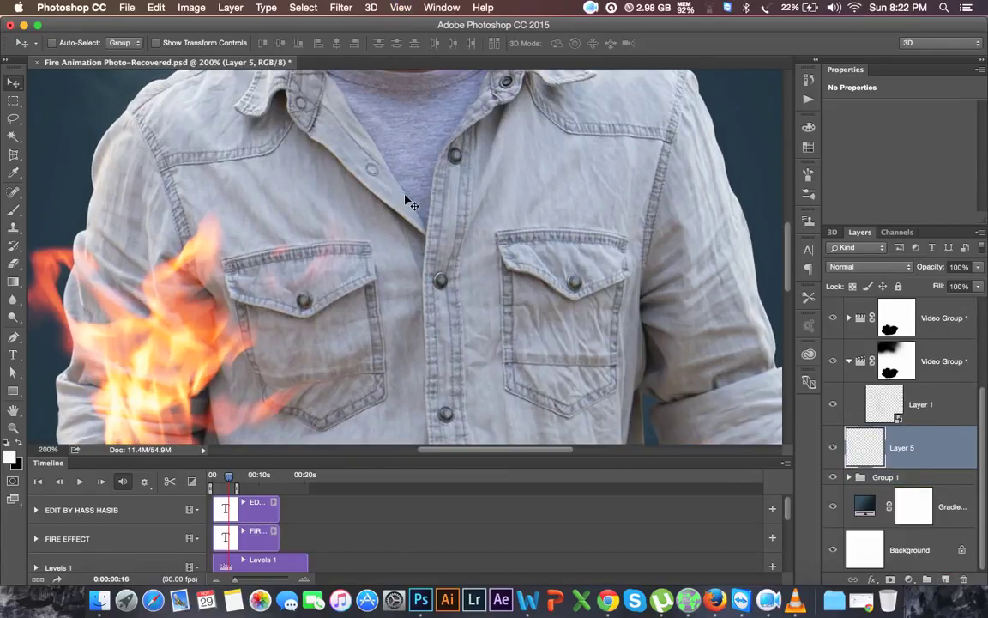
{"action": "key", "text": "ctrl+minus"}
{"action": "scroll", "coordinate": [407, 202], "scroll_direction": "up", "scroll_amount": 3}
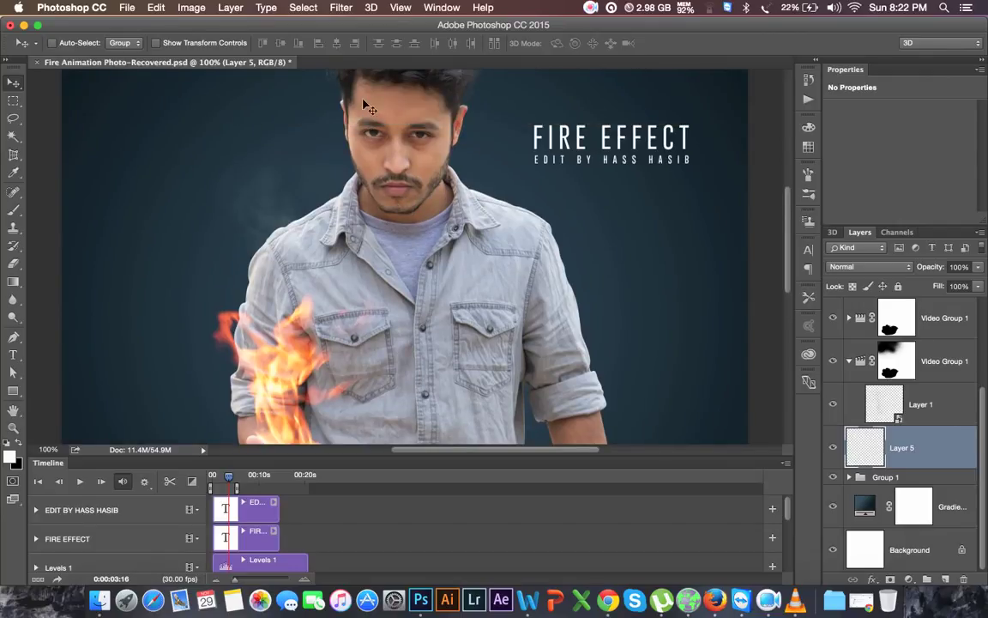
{"action": "scroll", "coordinate": [300, 335], "scroll_direction": "down", "scroll_amount": 2}
{"action": "scroll", "coordinate": [302, 343], "scroll_direction": "down", "scroll_amount": 2}
{"action": "scroll", "coordinate": [301, 343], "scroll_direction": "up", "scroll_amount": 1}
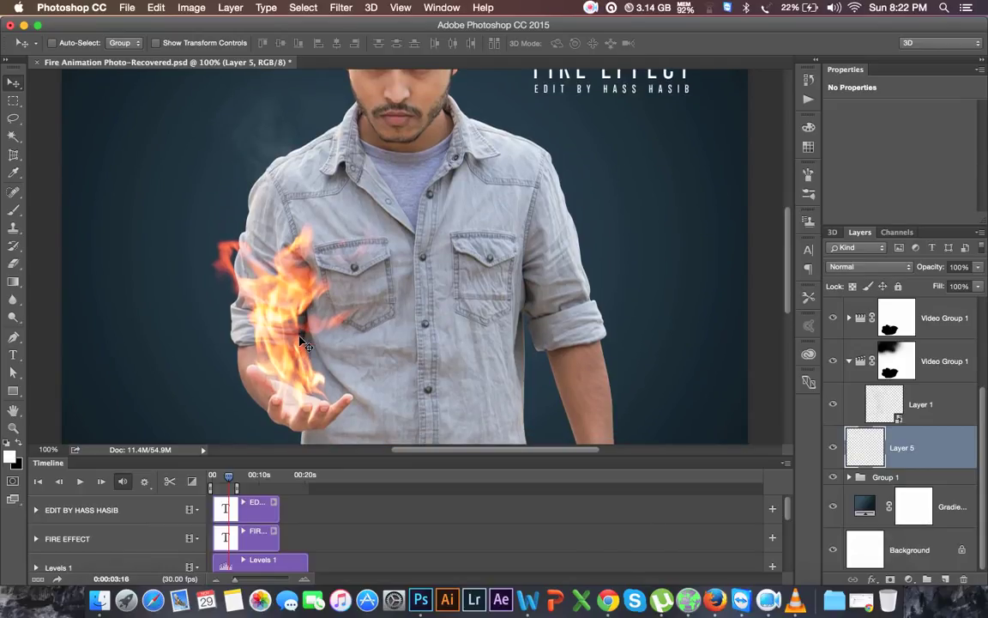
{"action": "key", "text": "i"}
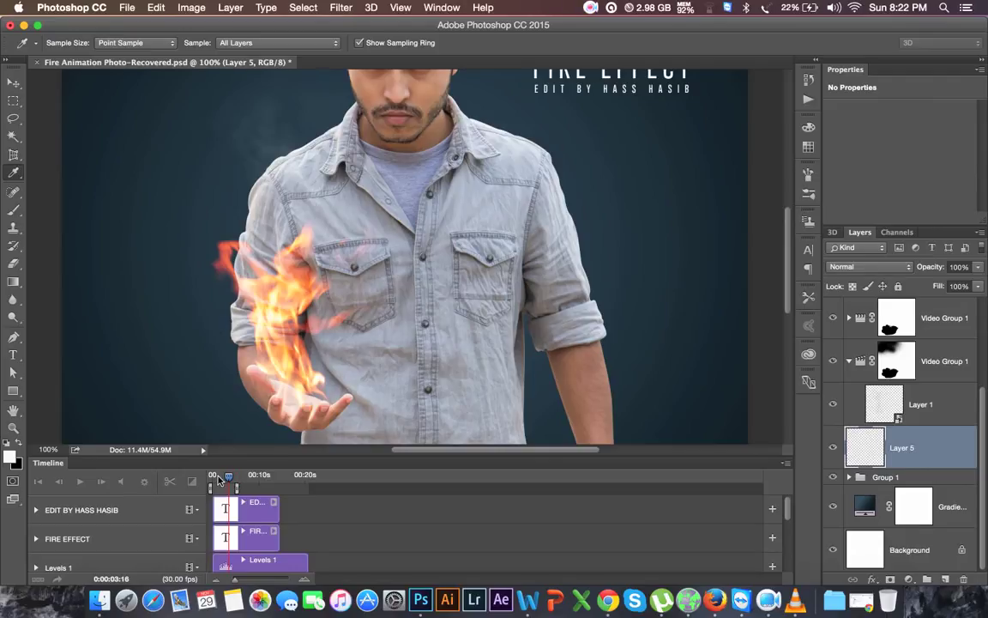
{"action": "left_click", "coordinate": [590, 7]}
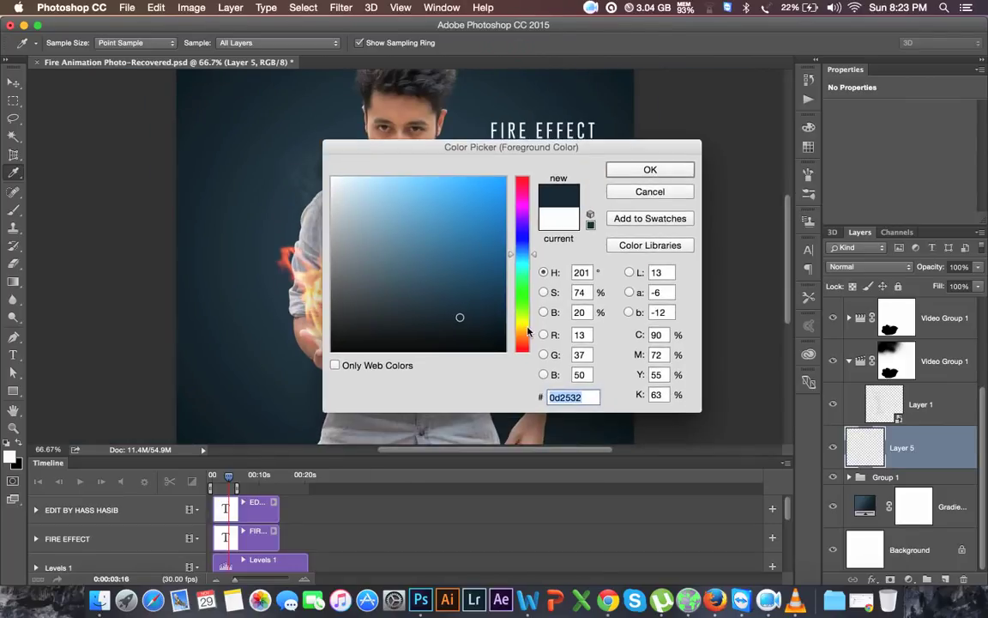
Set the foreground colour to a slightly darkened flame orange-red, #bb5635.
{"action": "left_click_drag", "start_coordinate": [528, 331], "coordinate": [526, 338]}
{"action": "left_click_drag", "start_coordinate": [367, 147], "coordinate": [453, 127]}
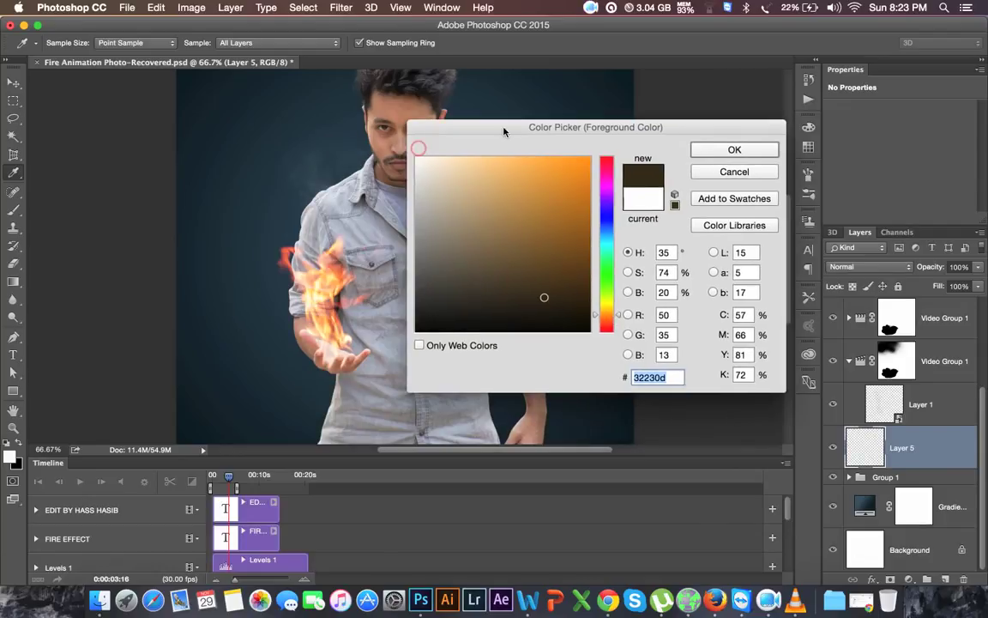
{"action": "left_click", "coordinate": [287, 262]}
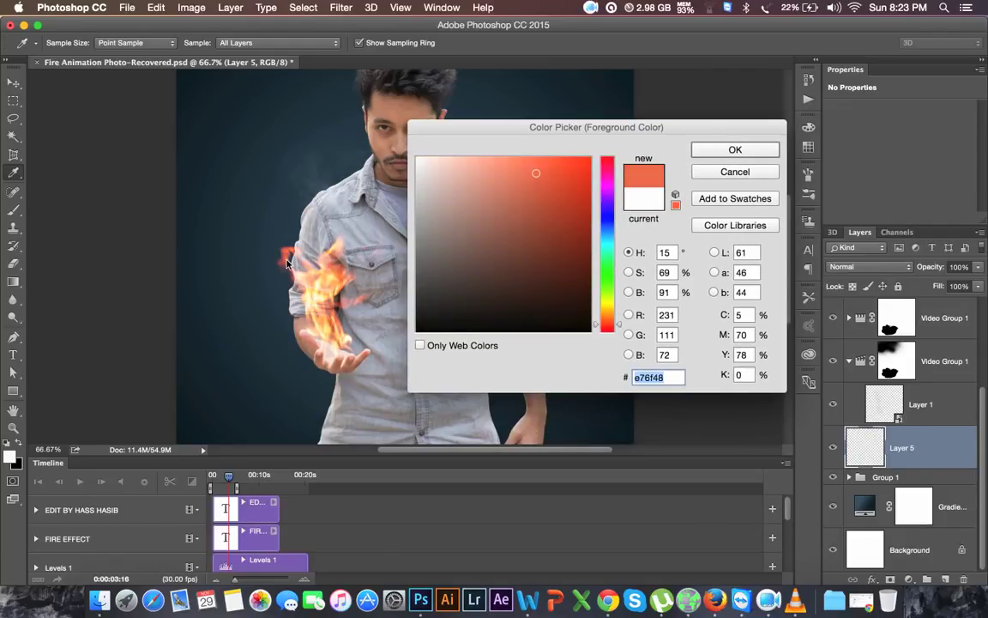
{"action": "left_click", "coordinate": [542, 207]}
{"action": "left_click", "coordinate": [735, 149]}
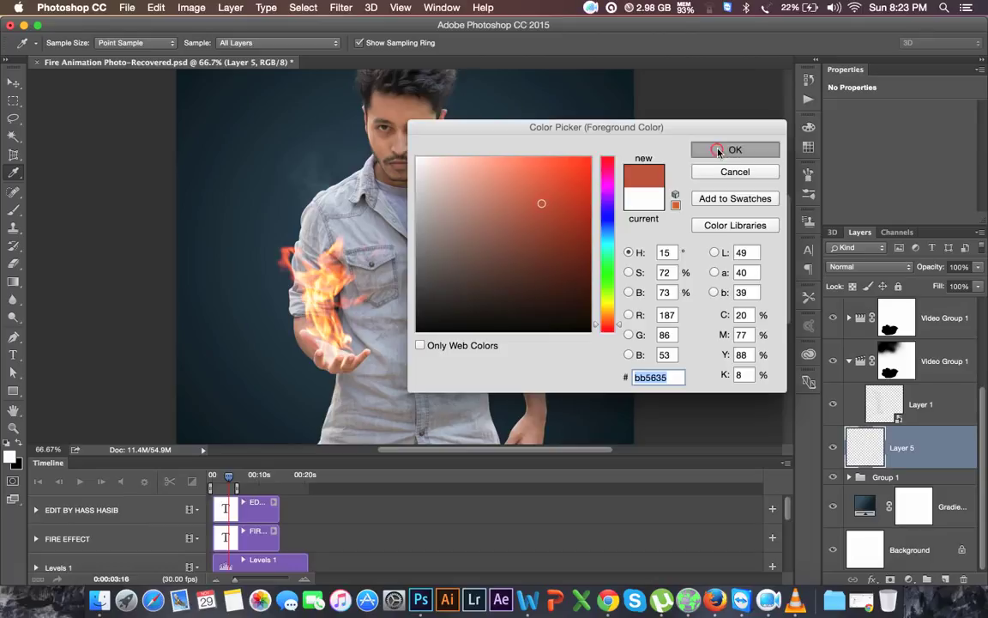
{"action": "key", "text": "v"}
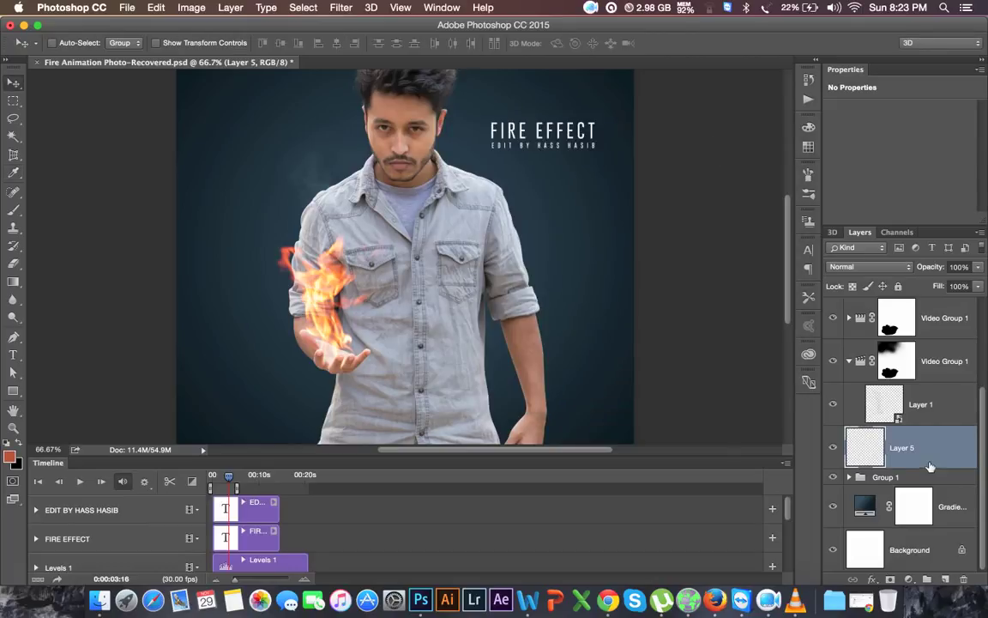
{"action": "right_click", "coordinate": [930, 466]}
Clip Layer 5 to Group 1 and brush orange over the forearm and palm.
{"action": "left_click", "coordinate": [815, 241]}
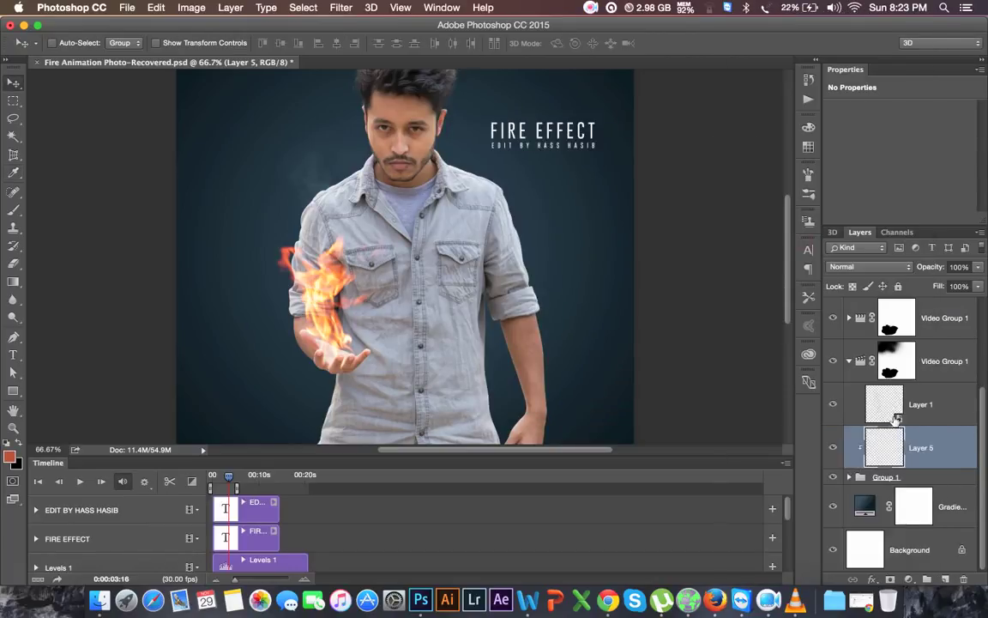
{"action": "key", "text": "super+plus"}
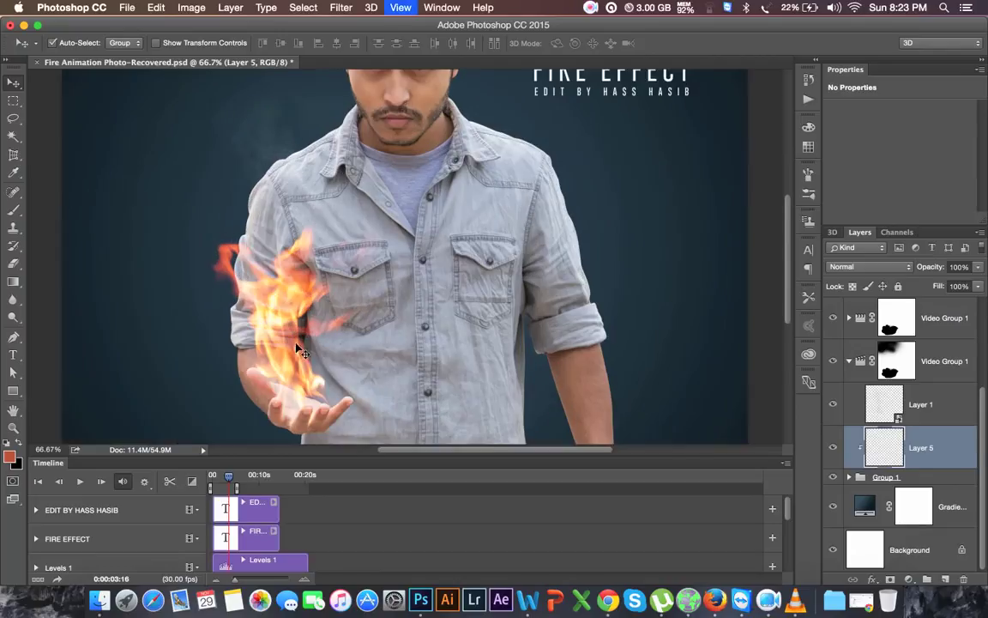
{"action": "key", "text": "super+plus"}
{"action": "left_click_drag", "start_coordinate": [282, 336], "coordinate": [418, 154]}
{"action": "scroll", "coordinate": [414, 232], "scroll_direction": "down", "scroll_amount": 2}
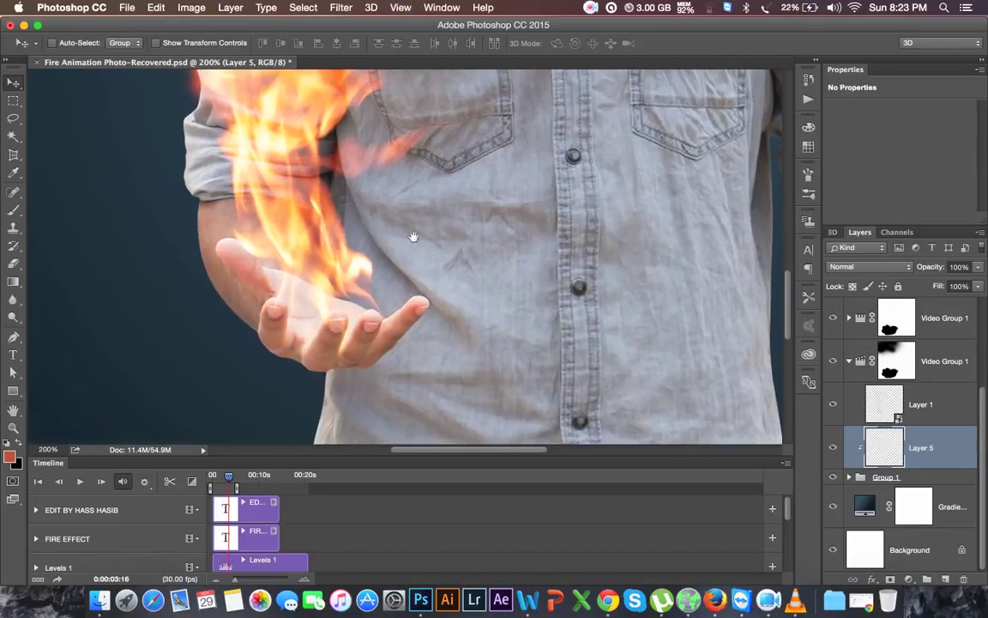
{"action": "left_click", "coordinate": [12, 209]}
{"action": "left_click_drag", "start_coordinate": [262, 342], "coordinate": [339, 313]}
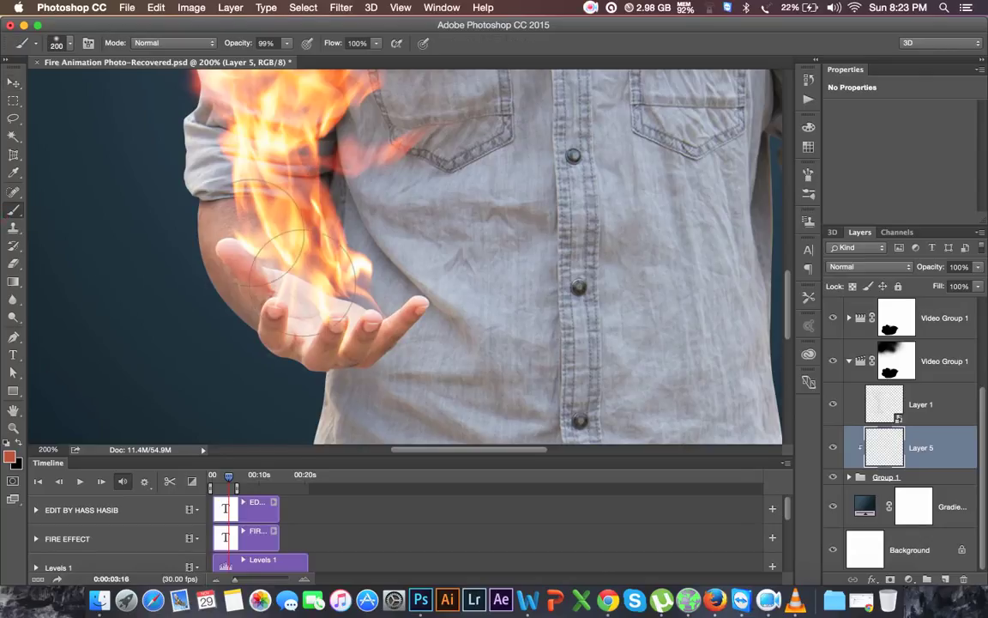
{"action": "left_click", "coordinate": [375, 312]}
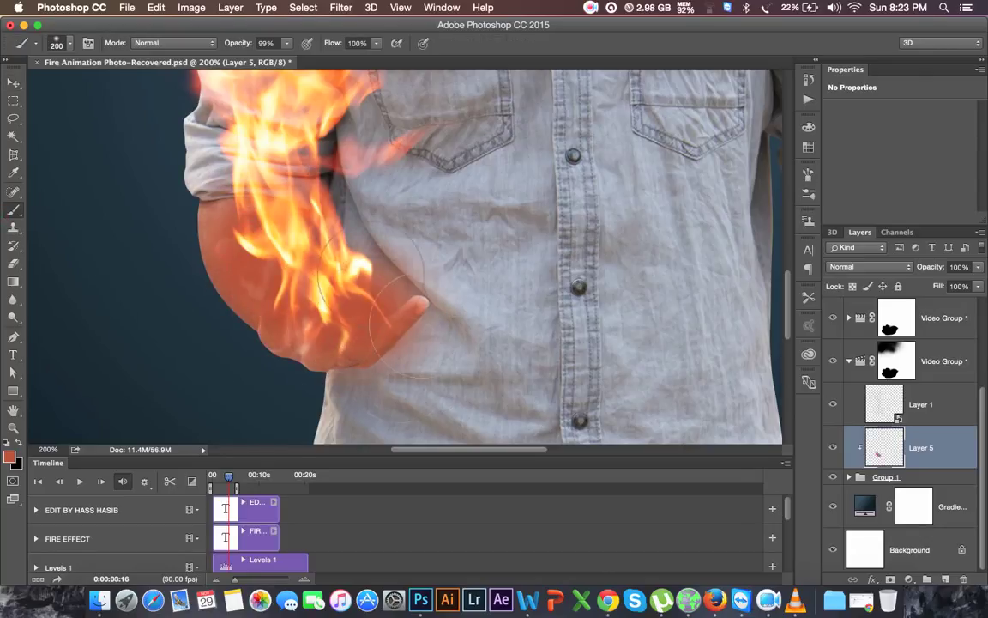
Lower the brush opacity to 11% and build a faint orange glow around the hand.
{"action": "left_click_drag", "start_coordinate": [249, 45], "coordinate": [176, 65]}
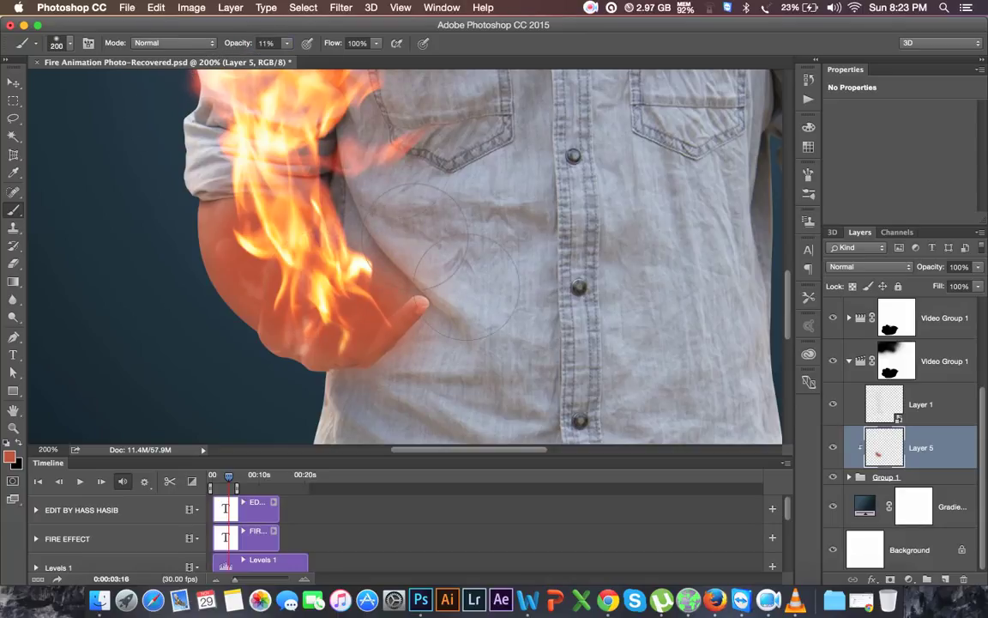
{"action": "scroll", "coordinate": [360, 189], "scroll_direction": "up", "scroll_amount": 3}
{"action": "scroll", "coordinate": [361, 189], "scroll_direction": "up", "scroll_amount": 3}
{"action": "scroll", "coordinate": [360, 189], "scroll_direction": "up", "scroll_amount": 1}
{"action": "scroll", "coordinate": [369, 185], "scroll_direction": "up", "scroll_amount": 4}
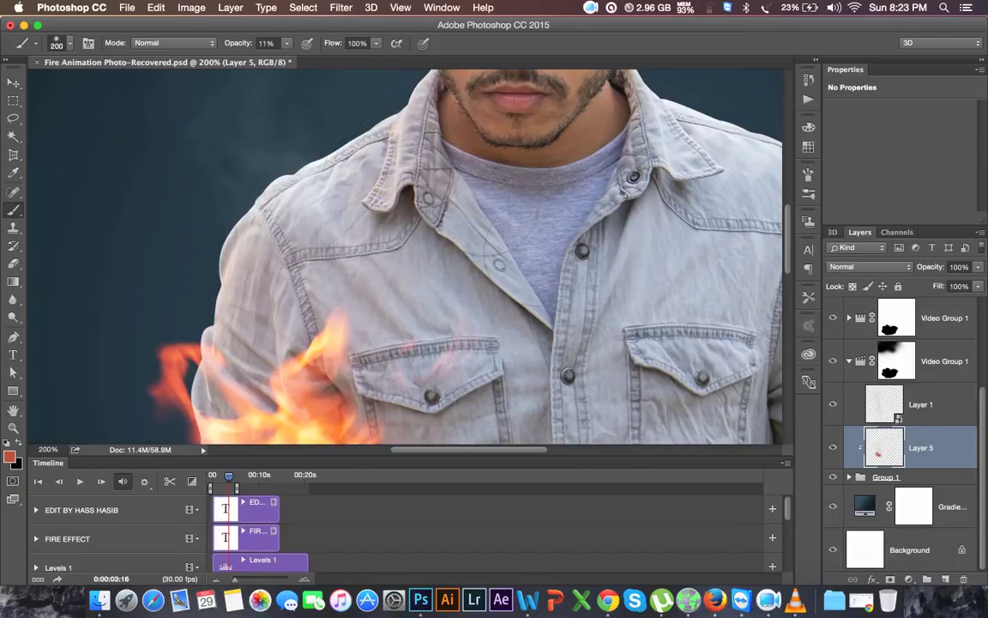
{"action": "scroll", "coordinate": [381, 193], "scroll_direction": "up", "scroll_amount": 4}
{"action": "scroll", "coordinate": [403, 300], "scroll_direction": "up", "scroll_amount": 3}
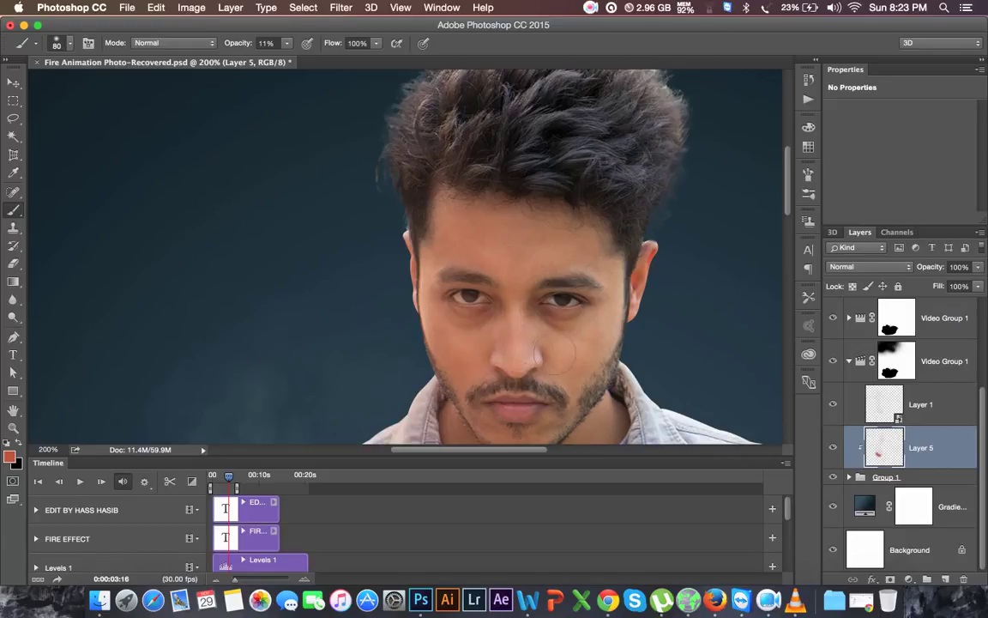
{"action": "scroll", "coordinate": [561, 351], "scroll_direction": "down", "scroll_amount": 2}
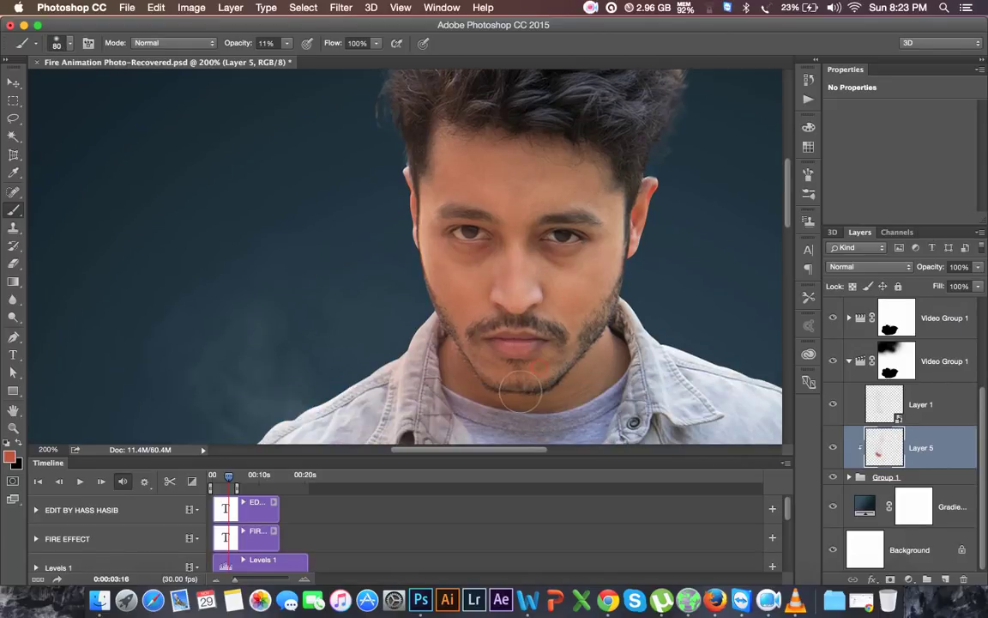
{"action": "key", "text": "super+minus"}
{"action": "scroll", "coordinate": [453, 257], "scroll_direction": "down", "scroll_amount": 6}
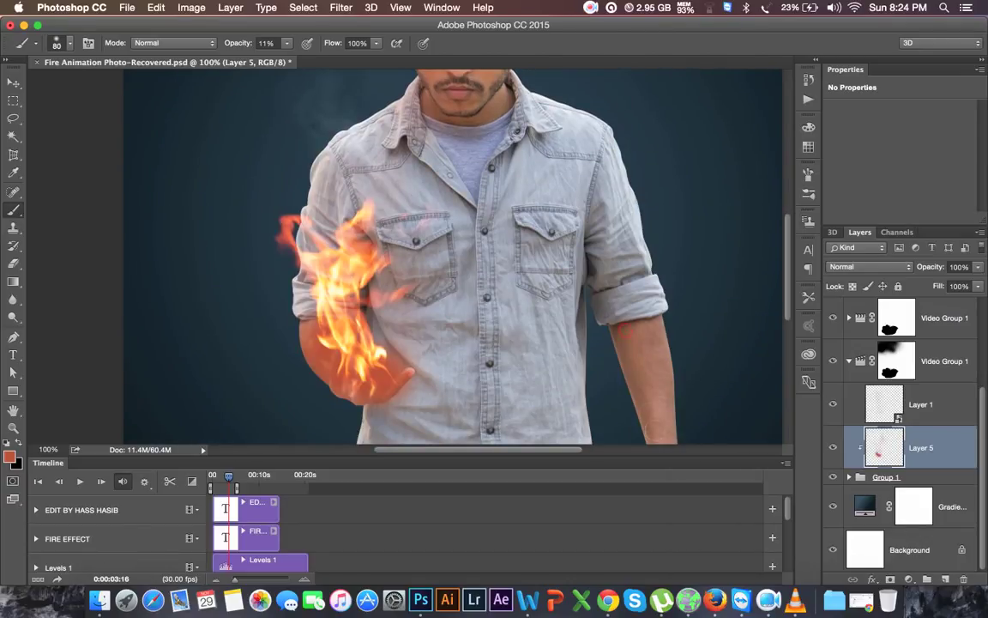
{"action": "left_click", "coordinate": [858, 266]}
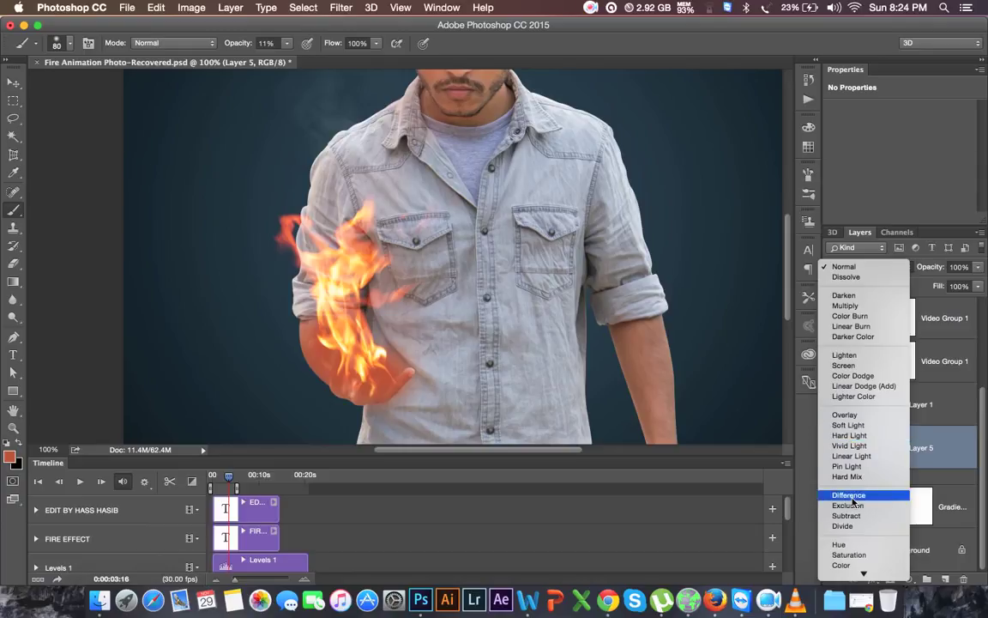
Set Layer 5 to Screen blend mode, compare it on and off, and add Layer 6.
{"action": "left_click", "coordinate": [844, 365]}
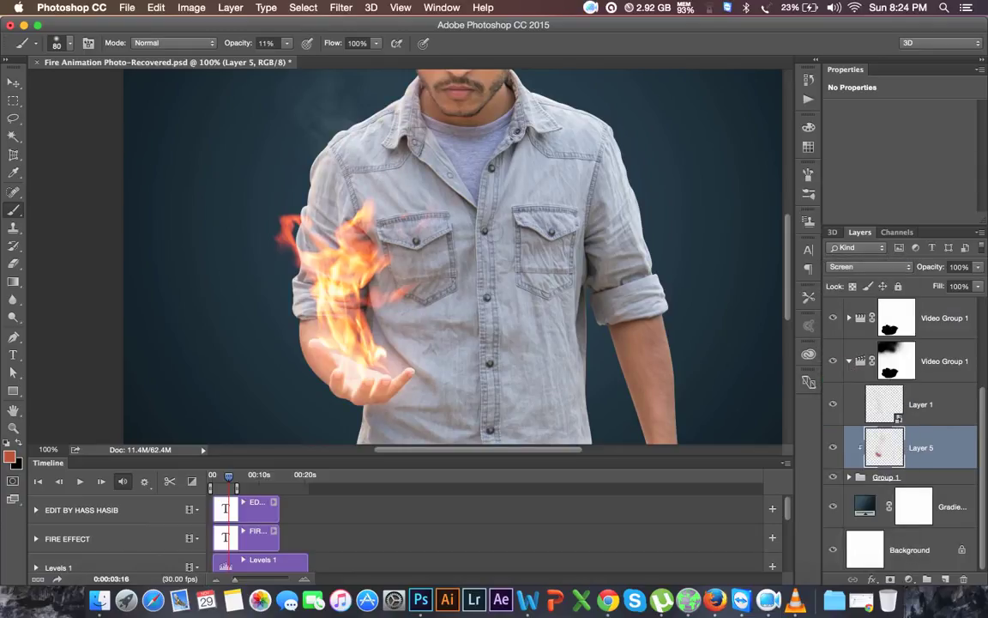
{"action": "key", "text": "super+minus"}
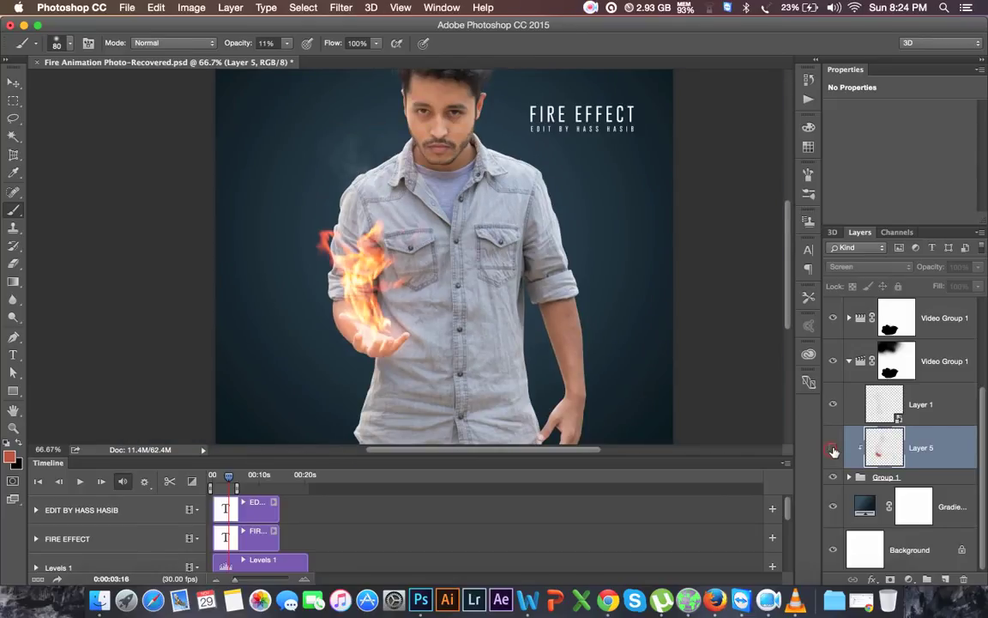
{"action": "left_click", "coordinate": [833, 447]}
{"action": "left_click", "coordinate": [833, 447]}
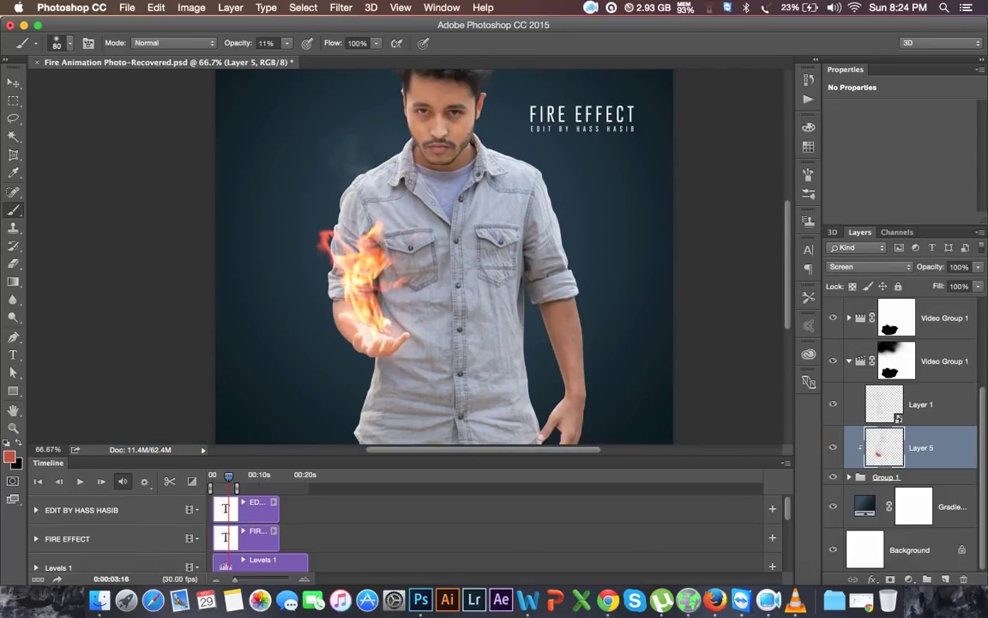
{"action": "key", "text": "super+shift+alt+n"}
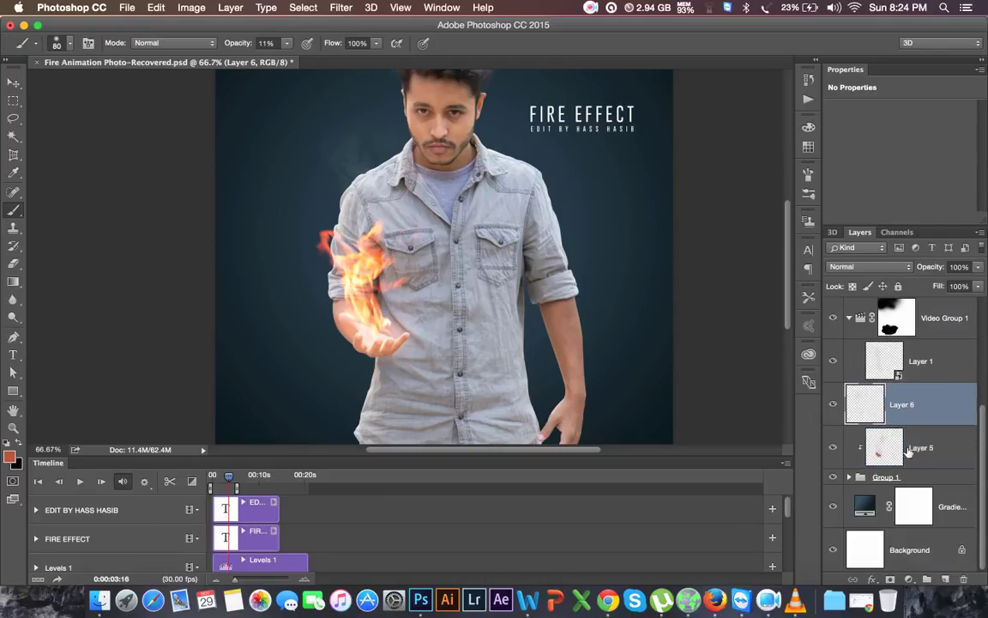
Clip Layer 6 to Group 1 and set the foreground colour to golden orange #f5a60e.
{"action": "right_click", "coordinate": [891, 395]}
{"action": "left_click", "coordinate": [791, 242]}
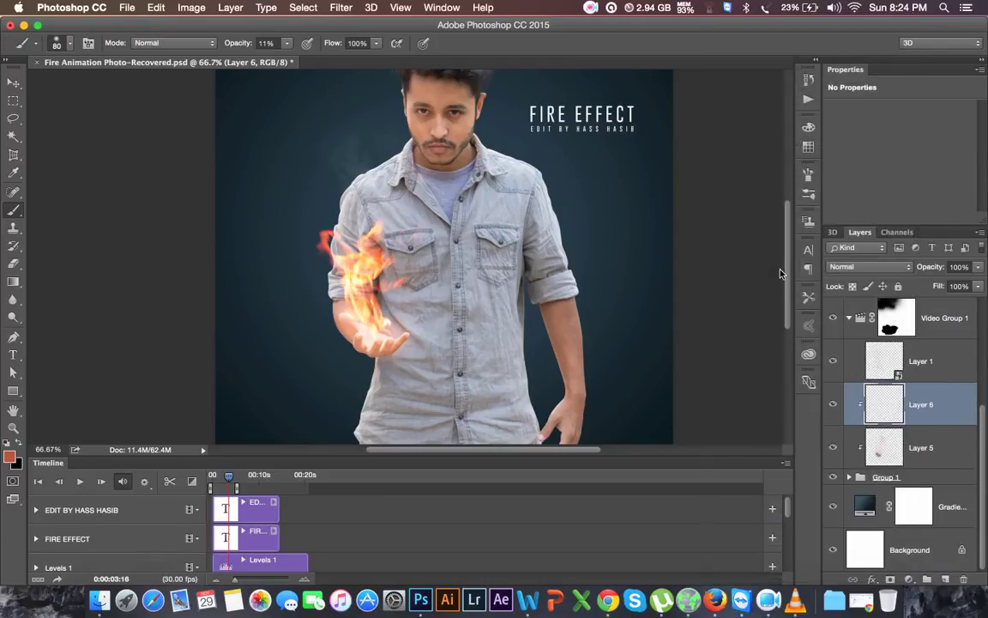
{"action": "left_click", "coordinate": [8, 455]}
{"action": "left_click", "coordinate": [581, 165]}
{"action": "mouse_move", "coordinate": [582, 165]}
{"action": "left_mouse_down"}
{"action": "mouse_move", "coordinate": [589, 173]}
{"action": "mouse_move", "coordinate": [581, 163]}
{"action": "left_mouse_up"}
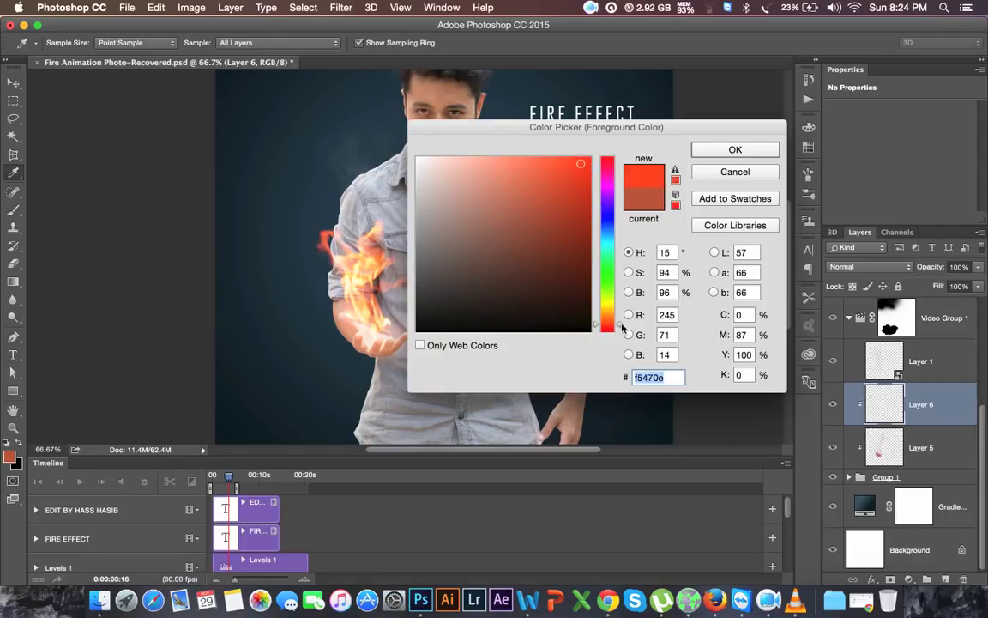
{"action": "left_click_drag", "start_coordinate": [613, 323], "coordinate": [611, 311]}
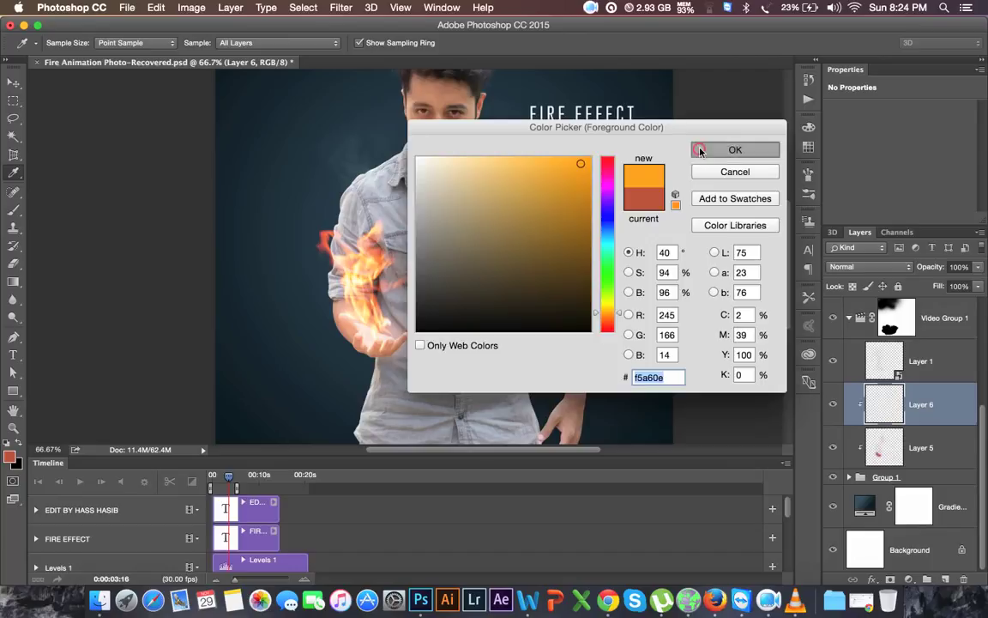
{"action": "left_click", "coordinate": [735, 149]}
{"action": "scroll", "coordinate": [381, 285], "scroll_direction": "up", "scroll_amount": 1}
{"action": "scroll", "coordinate": [381, 285], "scroll_direction": "up", "scroll_amount": 1}
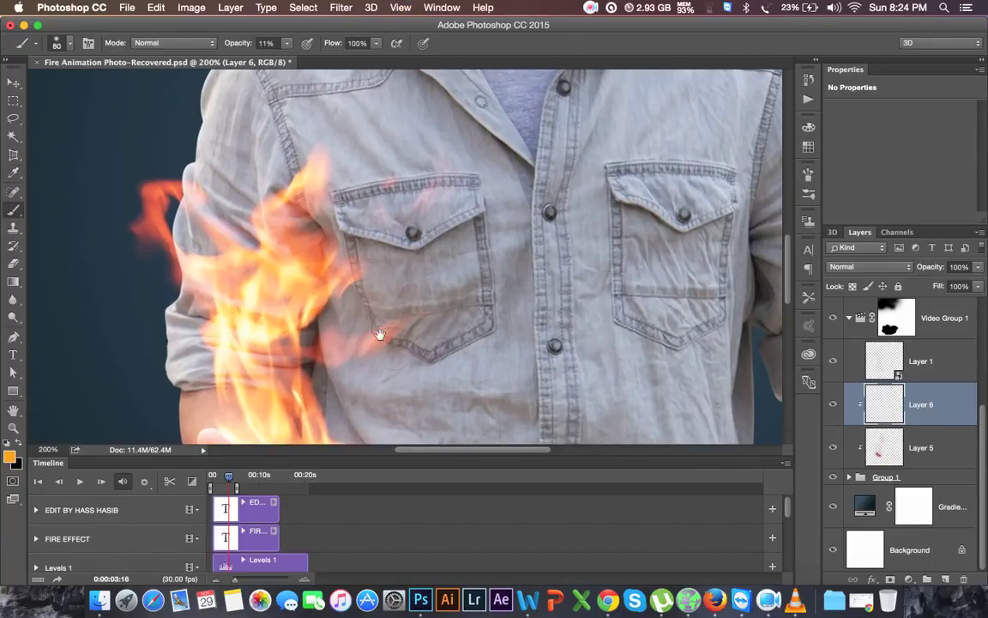
Paint an orange glow on the shirt with a larger brush at 100% opacity.
{"action": "scroll", "coordinate": [381, 285], "scroll_direction": "up", "scroll_amount": 1}
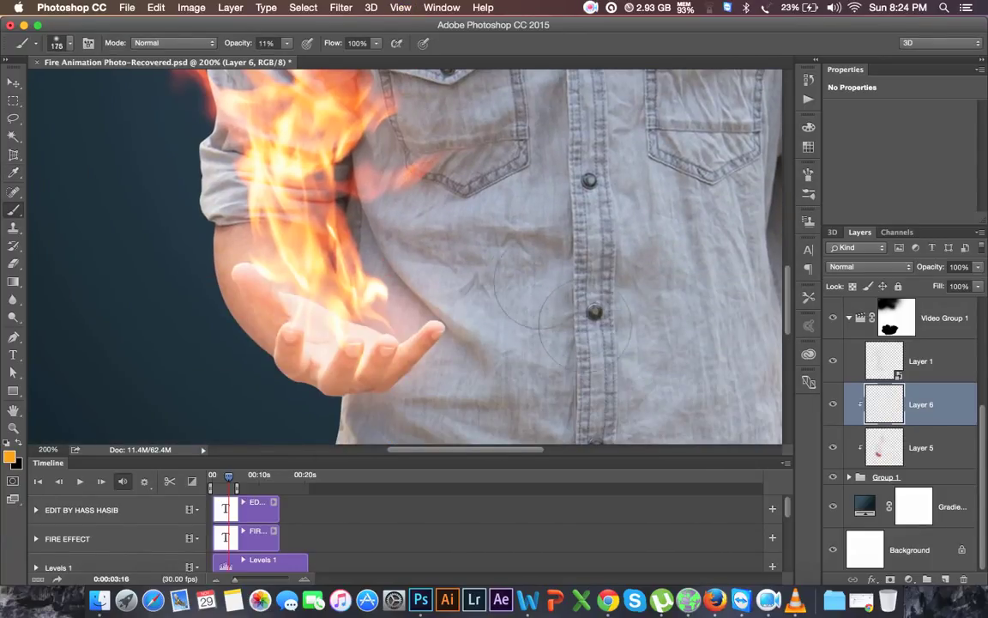
{"action": "key", "text": "bracketright"}
{"action": "key", "text": "bracketright"}
{"action": "key", "text": "bracketright"}
{"action": "left_click", "coordinate": [266, 43]}
{"action": "type", "text": "100"}
{"action": "key", "text": "Return"}
{"action": "left_click", "coordinate": [580, 252]}
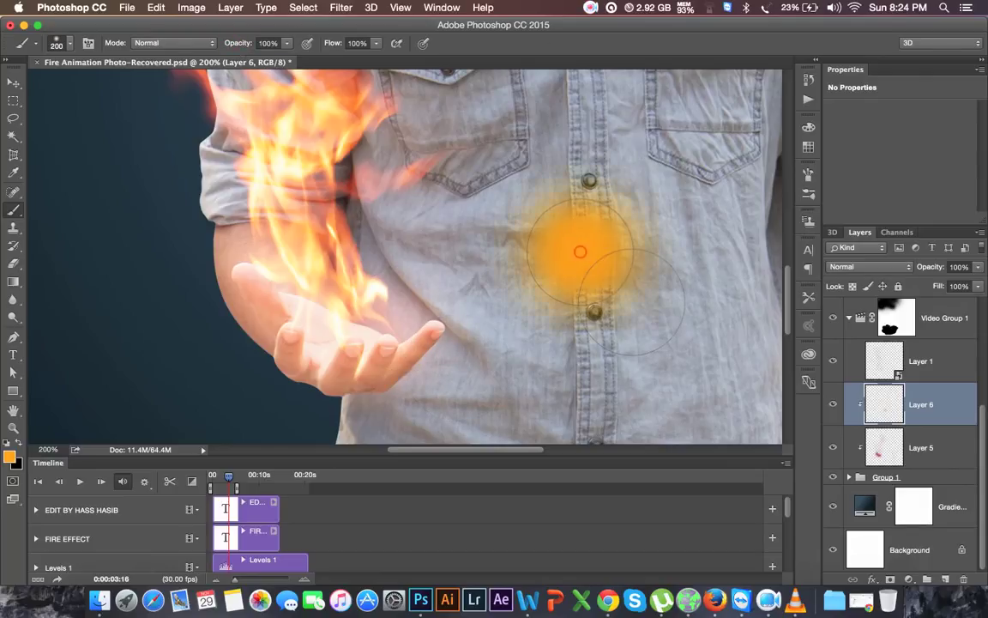
Dab a white-hot centre into the glow with a smaller white brush.
{"action": "left_click", "coordinate": [7, 442]}
{"action": "key", "text": "x"}
{"action": "key", "text": "bracketleft"}
{"action": "key", "text": "bracketleft"}
{"action": "key", "text": "bracketleft"}
{"action": "key", "text": "bracketleft"}
{"action": "key", "text": "bracketleft"}
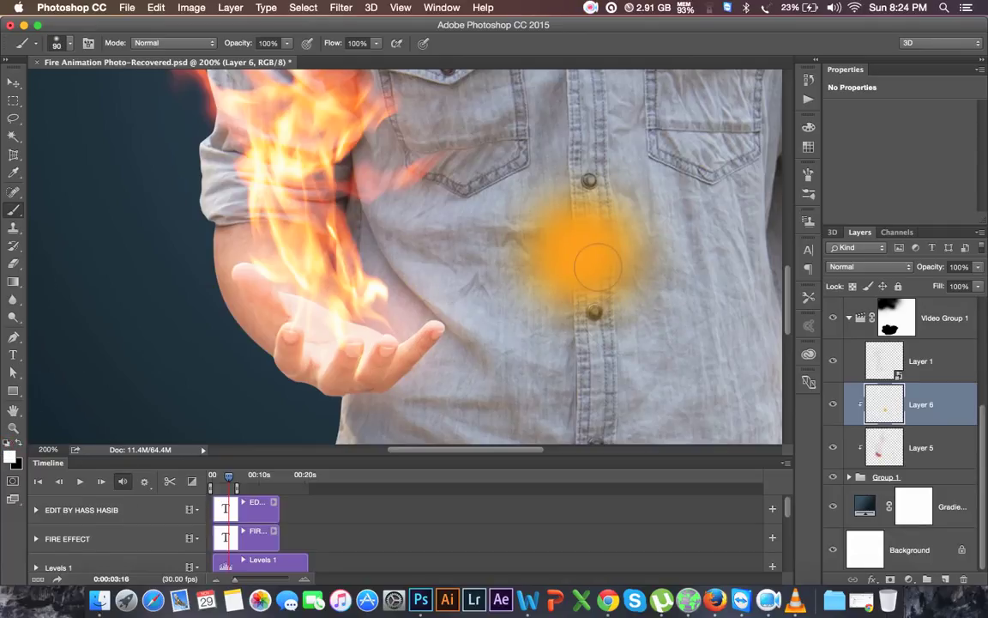
{"action": "left_click", "coordinate": [580, 250]}
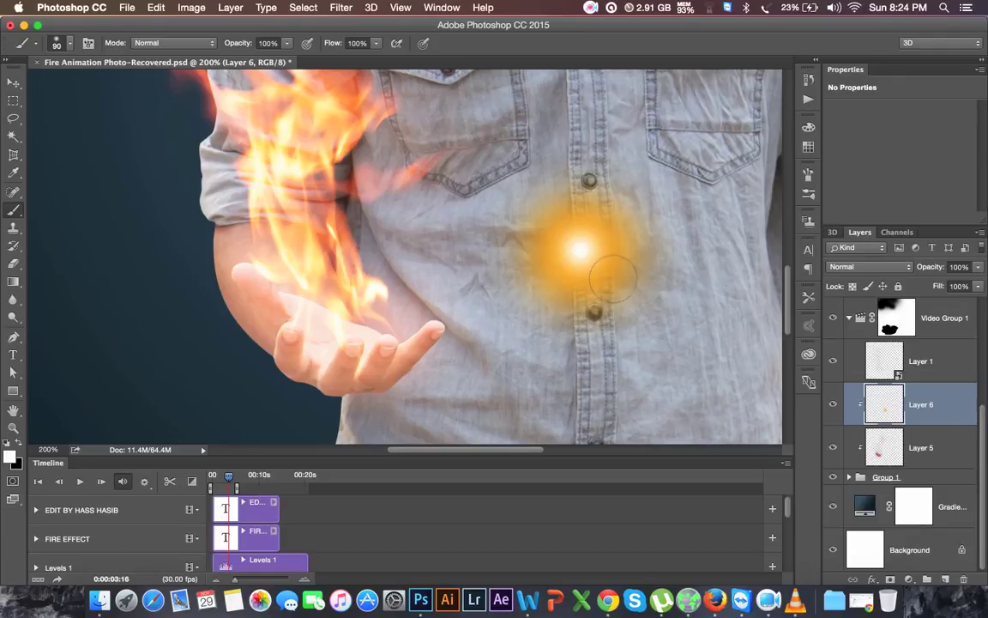
{"action": "left_click", "coordinate": [869, 266]}
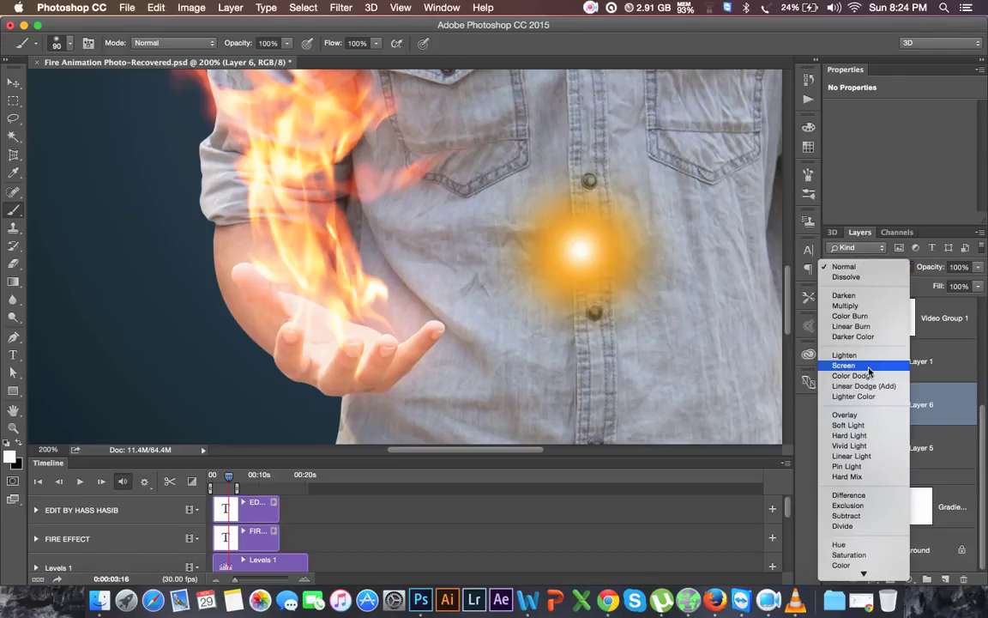
Set Layer 6 to Screen, then move and enlarge the glow onto the open palm.
{"action": "left_click", "coordinate": [849, 370]}
{"action": "key", "text": "v"}
{"action": "mouse_move", "coordinate": [623, 292]}
{"action": "left_mouse_down"}
{"action": "mouse_move", "coordinate": [377, 366]}
{"action": "mouse_move", "coordinate": [388, 366]}
{"action": "left_mouse_up"}
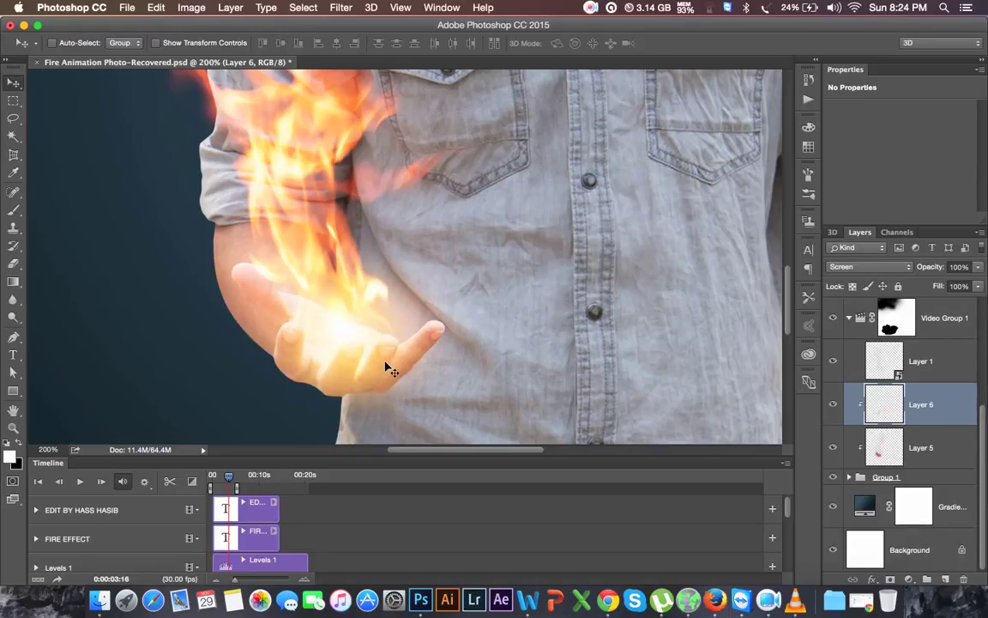
{"action": "key", "text": "ctrl+t"}
{"action": "left_click_drag", "start_coordinate": [459, 225], "coordinate": [515, 187]}
{"action": "left_click_drag", "start_coordinate": [408, 306], "coordinate": [405, 289]}
{"action": "key", "text": "Return"}
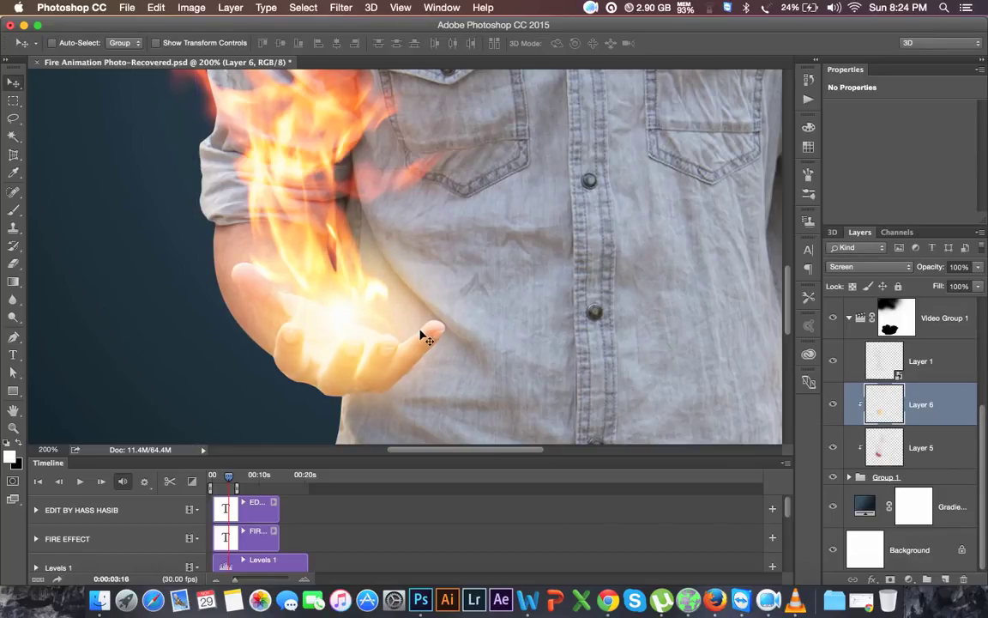
Lower Layer 6's opacity to 82% and select Layer 5.
{"action": "left_click_drag", "start_coordinate": [938, 271], "coordinate": [929, 269]}
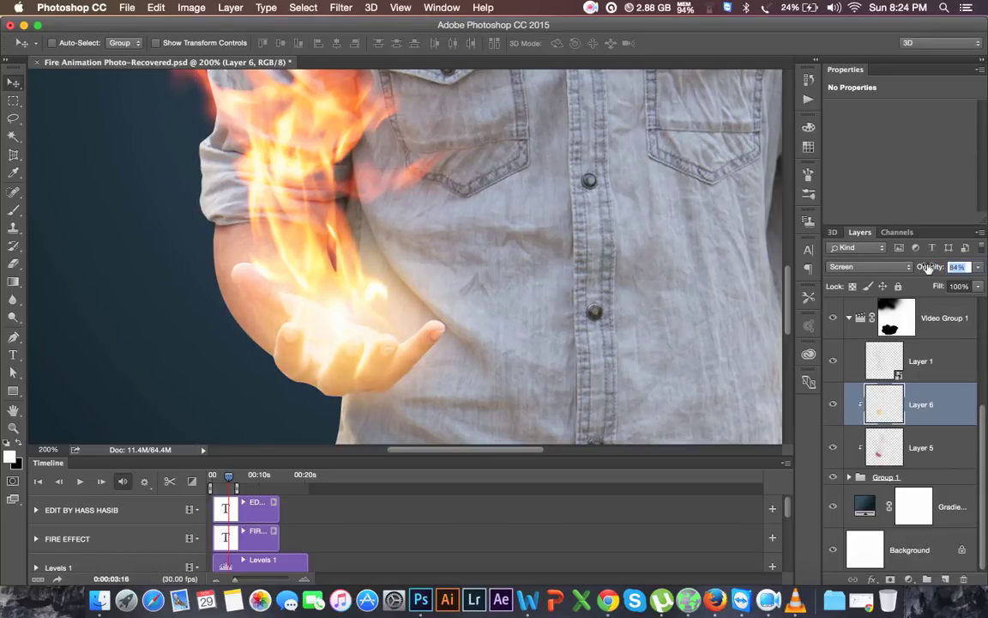
{"action": "type", "text": "82"}
{"action": "left_click", "coordinate": [678, 320]}
{"action": "key", "text": "super+minus"}
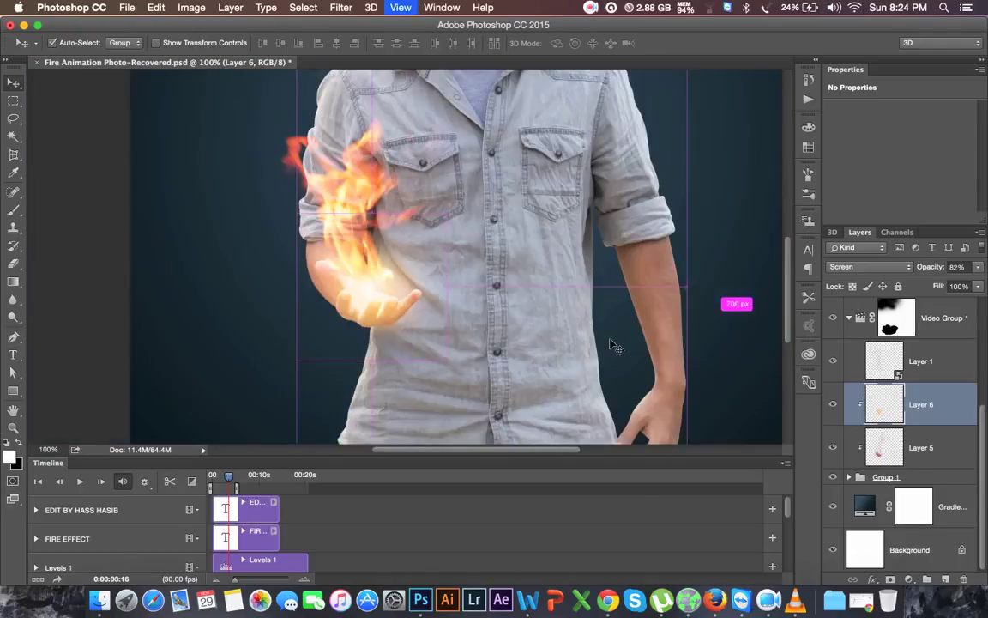
{"action": "key", "text": "super+minus"}
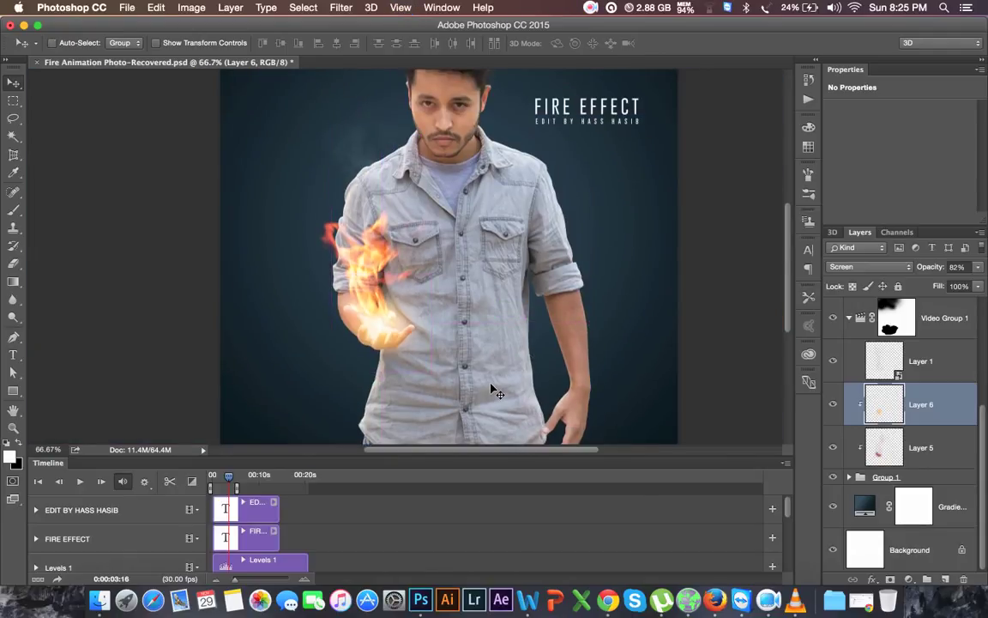
{"action": "left_click", "coordinate": [927, 455]}
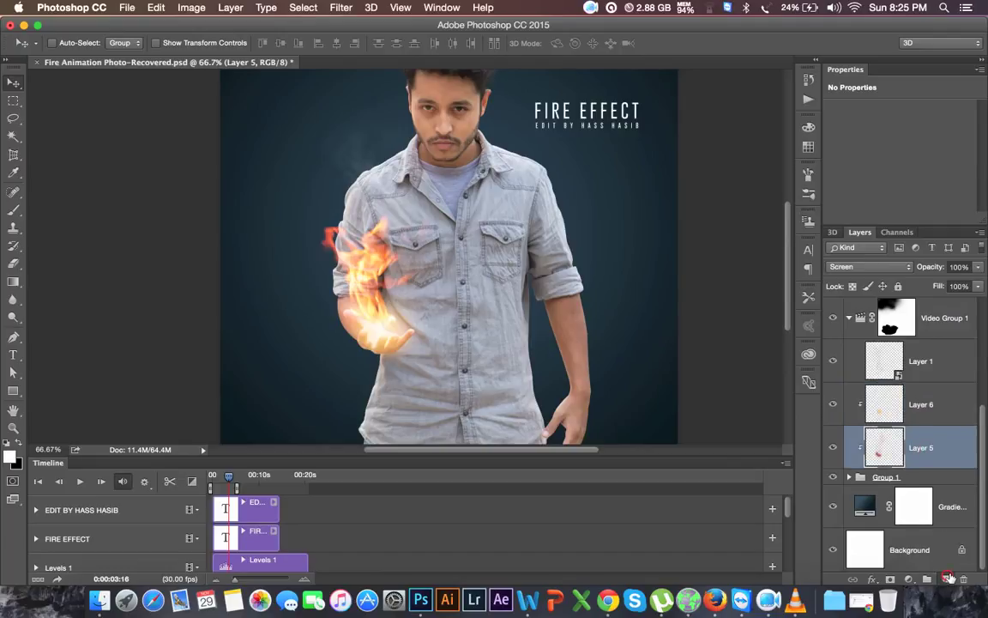
Add Layer 7 above Layer 5 and set the brush colour to a red sampled from the fire.
{"action": "key", "text": "super+shift+alt+n"}
{"action": "left_click", "coordinate": [13, 209]}
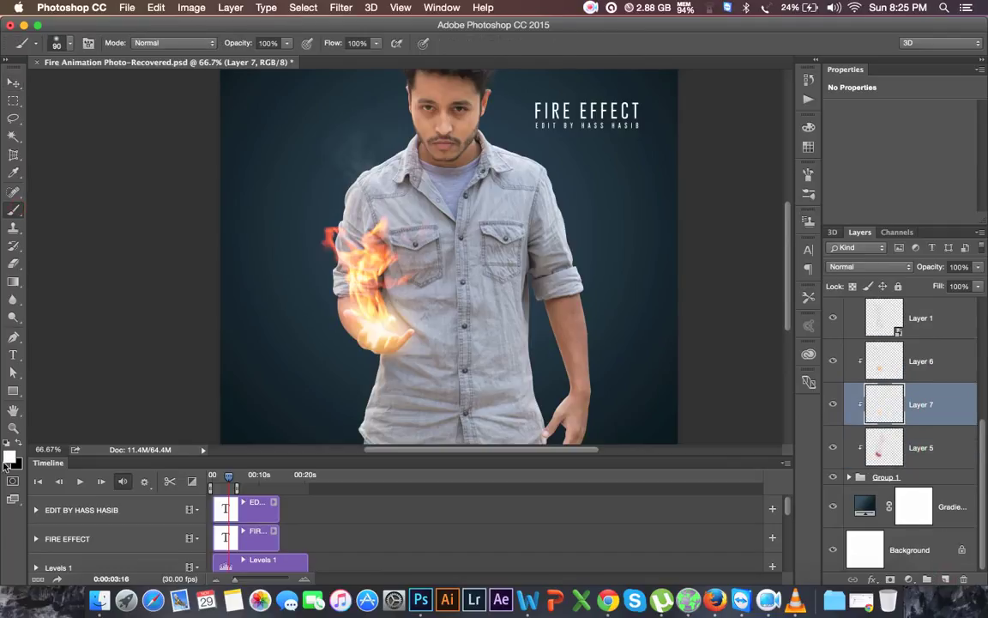
{"action": "left_click", "coordinate": [10, 458]}
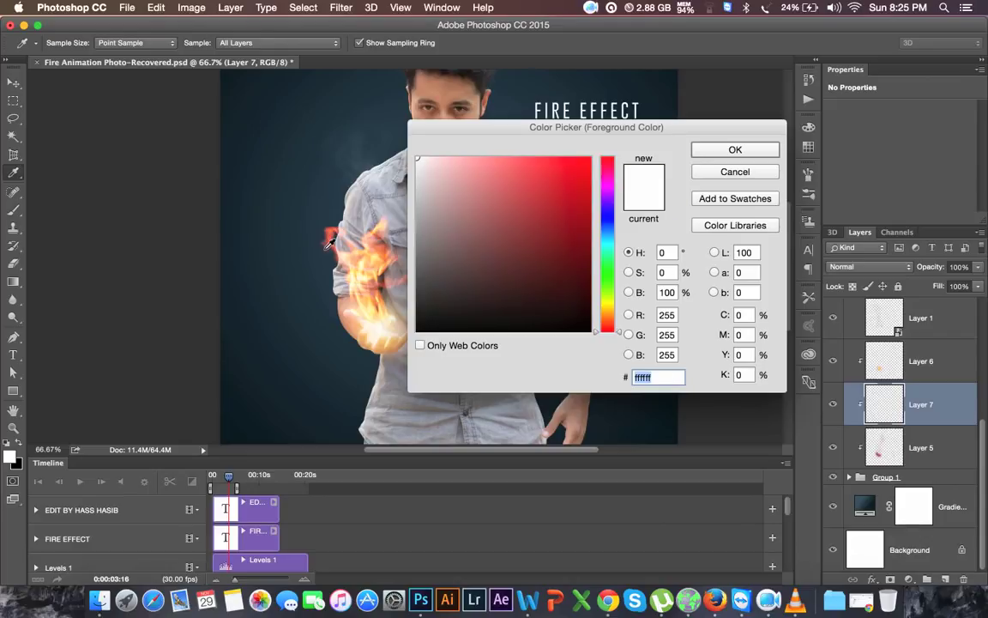
{"action": "left_click", "coordinate": [328, 242]}
{"action": "left_click", "coordinate": [719, 151]}
{"action": "left_click", "coordinate": [590, 7]}
{"action": "left_click", "coordinate": [604, 23]}
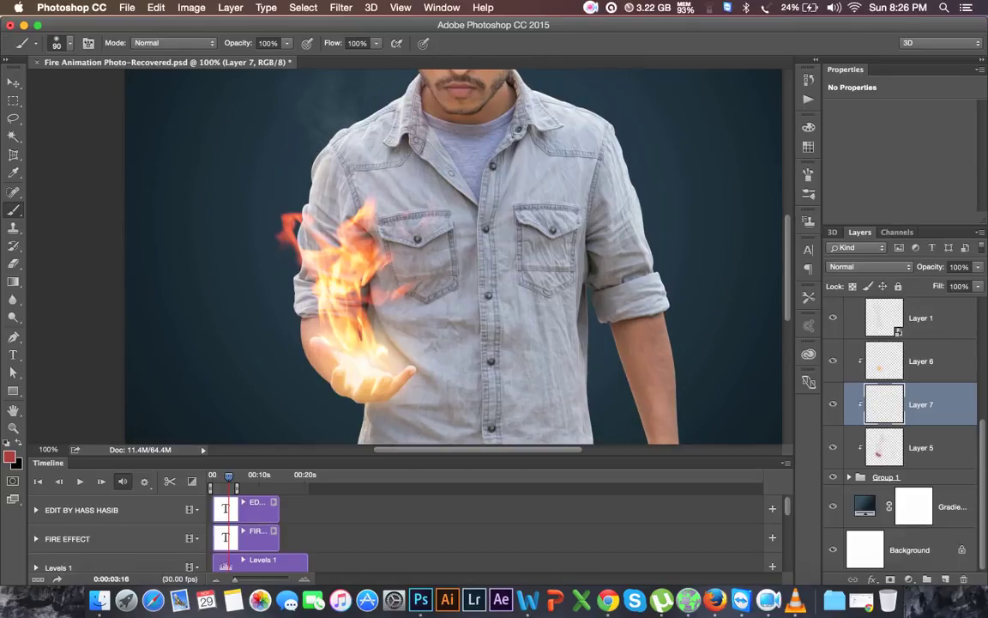
Paint red light over the forehead, left cheek and shoulder.
{"action": "key", "text": "ctrl+plus"}
{"action": "left_click_drag", "start_coordinate": [426, 154], "coordinate": [426, 206]}
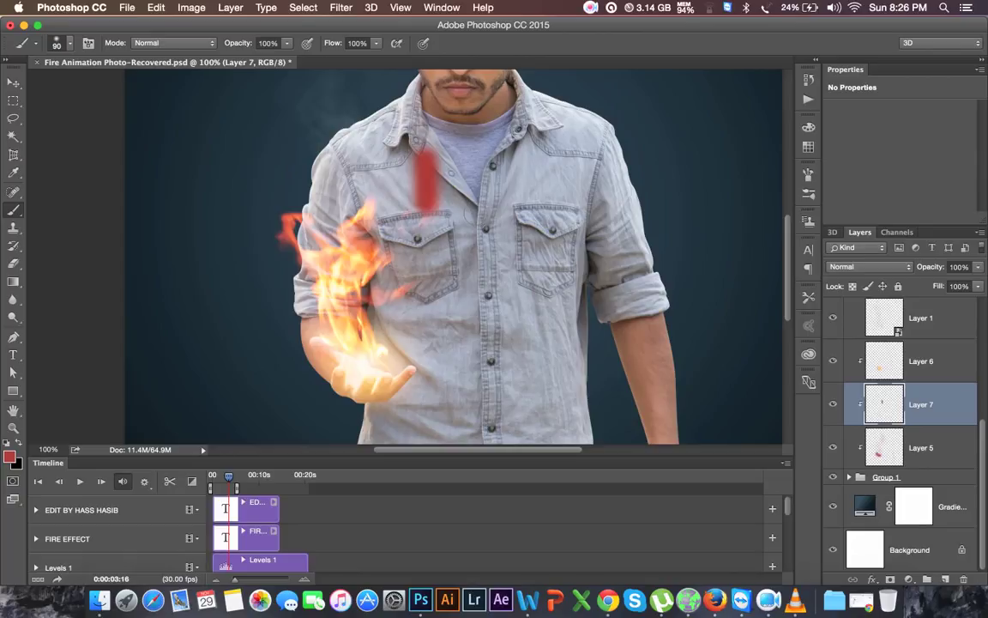
{"action": "key", "text": "ctrl+z"}
{"action": "left_click_drag", "start_coordinate": [476, 175], "coordinate": [476, 279]}
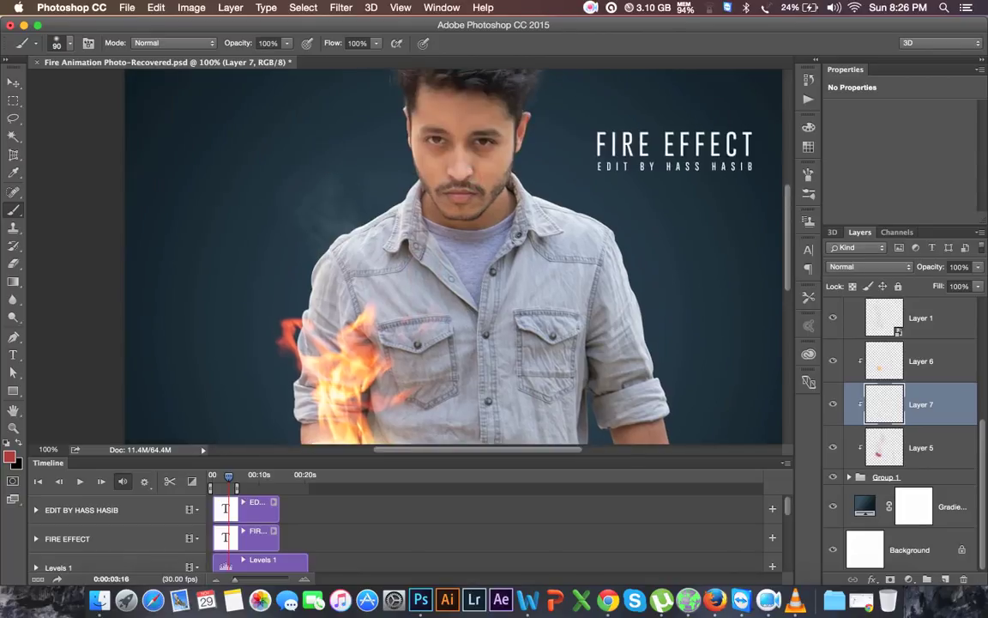
{"action": "left_click_drag", "start_coordinate": [448, 110], "coordinate": [423, 110]}
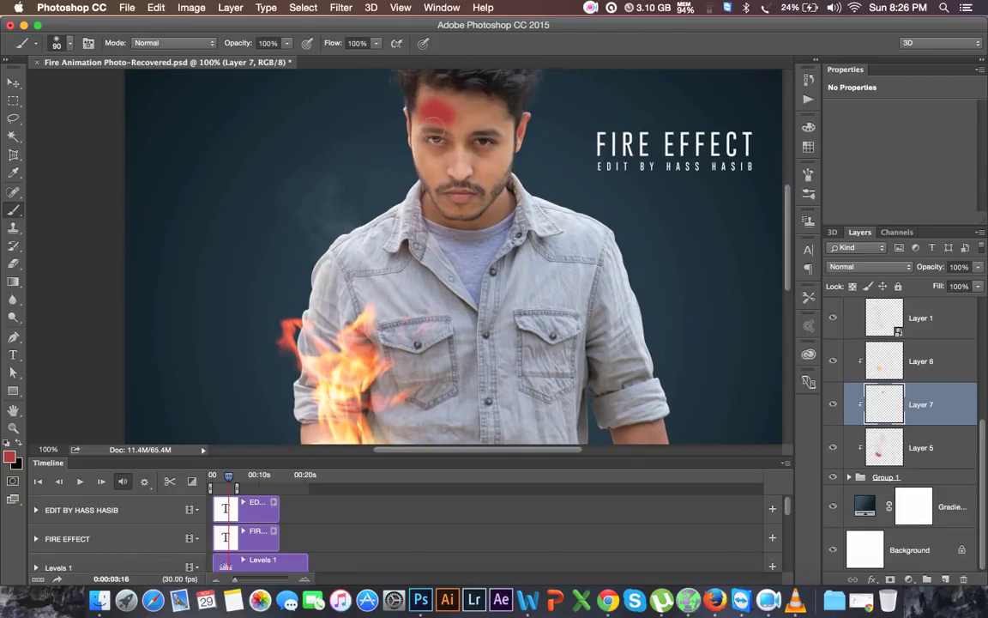
{"action": "left_click_drag", "start_coordinate": [426, 153], "coordinate": [432, 193]}
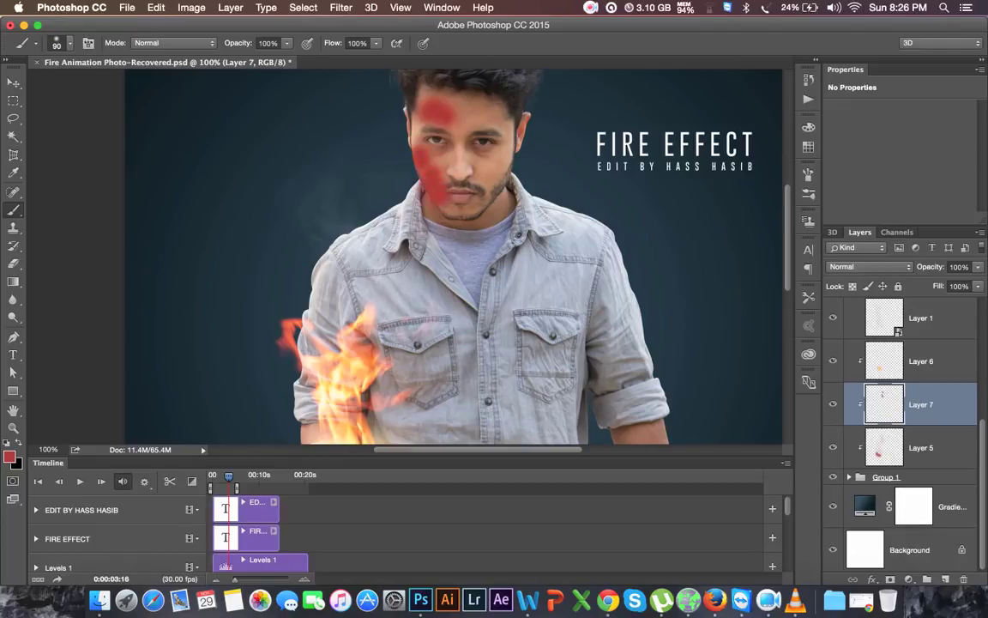
{"action": "left_click_drag", "start_coordinate": [359, 202], "coordinate": [313, 266]}
Paint red down the chest, right forearm, shirt and left shoulder with a 400 px brush.
{"action": "left_click_drag", "start_coordinate": [481, 343], "coordinate": [463, 258]}
{"action": "mouse_move", "coordinate": [378, 231]}
{"action": "left_mouse_down"}
{"action": "mouse_move", "coordinate": [378, 304]}
{"action": "mouse_move", "coordinate": [409, 198]}
{"action": "left_mouse_up"}
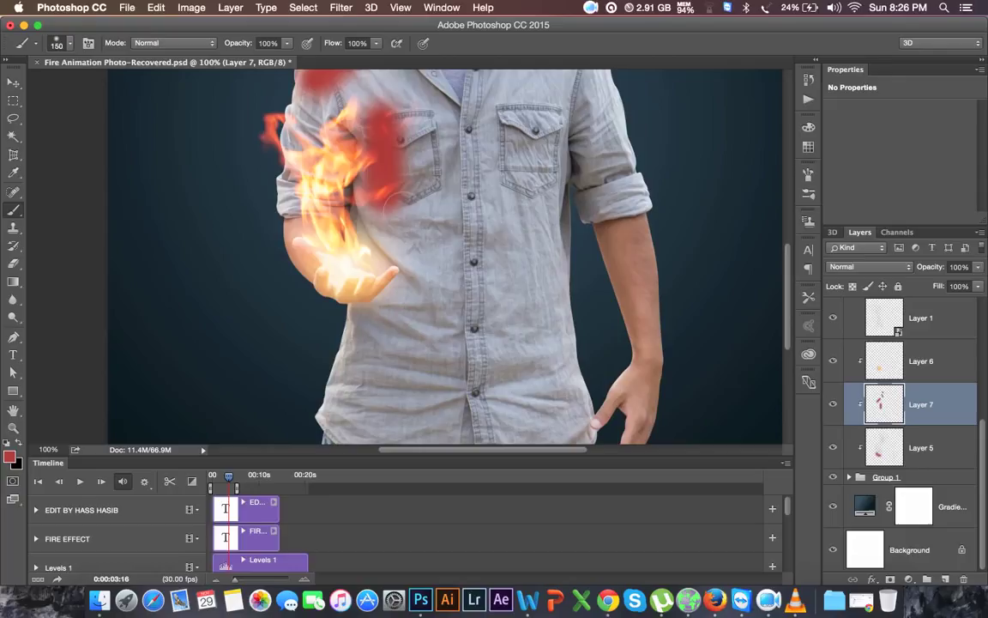
{"action": "mouse_move", "coordinate": [616, 225]}
{"action": "left_mouse_down"}
{"action": "mouse_move", "coordinate": [642, 360]}
{"action": "mouse_move", "coordinate": [624, 359]}
{"action": "left_mouse_up"}
{"action": "left_click_drag", "start_coordinate": [386, 296], "coordinate": [371, 405]}
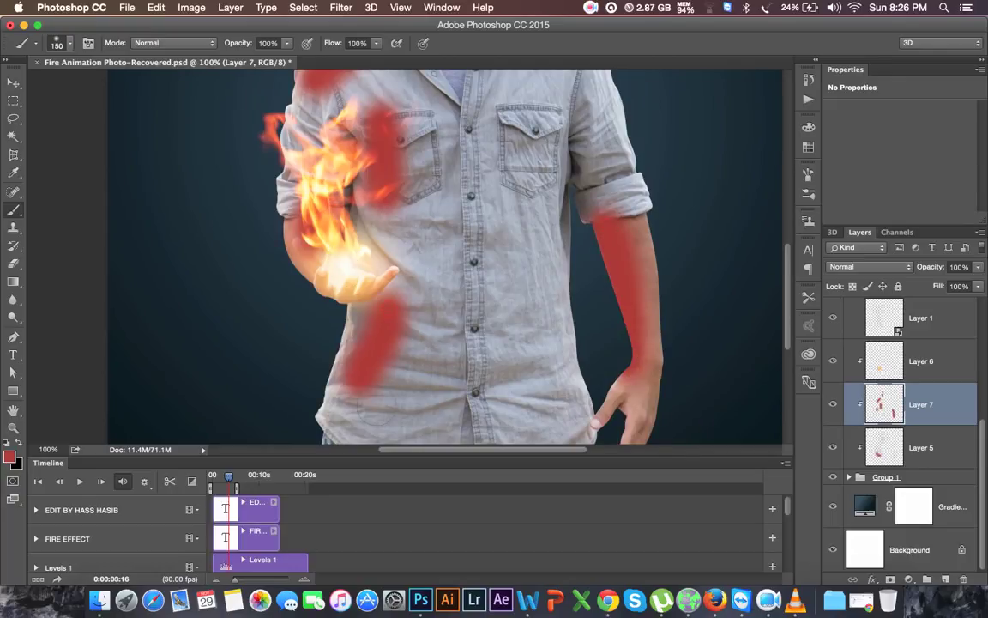
{"action": "key", "text": "]"}
{"action": "left_click_drag", "start_coordinate": [377, 258], "coordinate": [399, 215]}
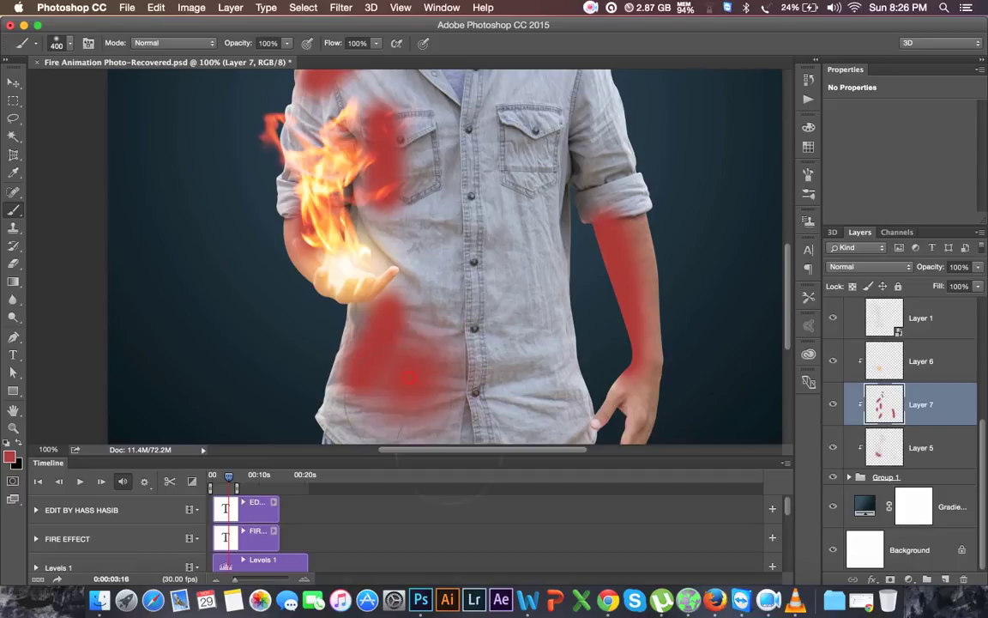
{"action": "scroll", "coordinate": [396, 191], "scroll_direction": "up", "scroll_amount": 5}
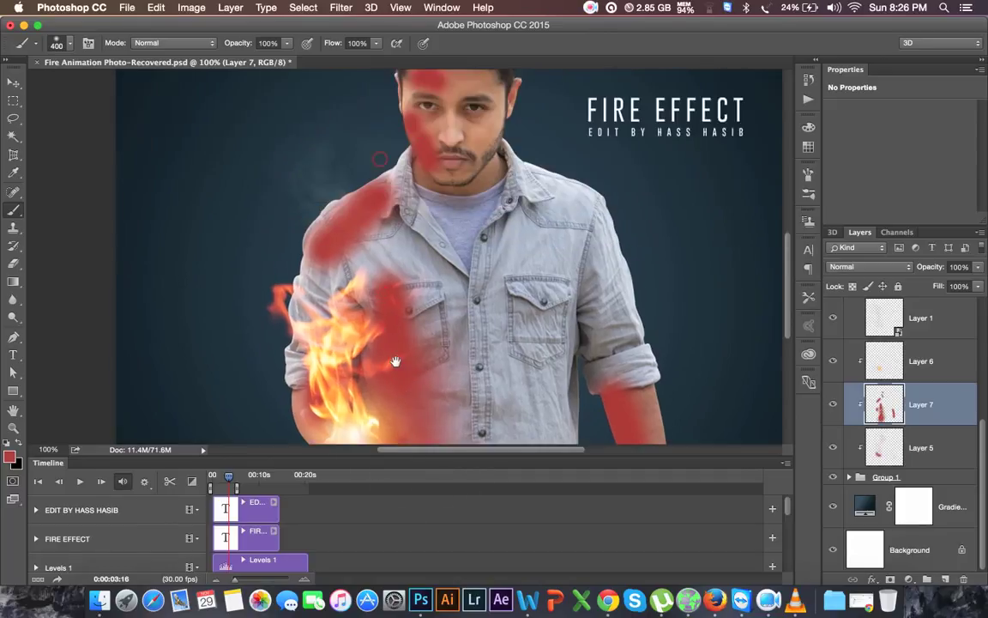
{"action": "mouse_move", "coordinate": [352, 292]}
{"action": "left_mouse_down"}
{"action": "mouse_move", "coordinate": [377, 223]}
{"action": "mouse_move", "coordinate": [413, 209]}
{"action": "mouse_move", "coordinate": [442, 244]}
{"action": "left_mouse_up"}
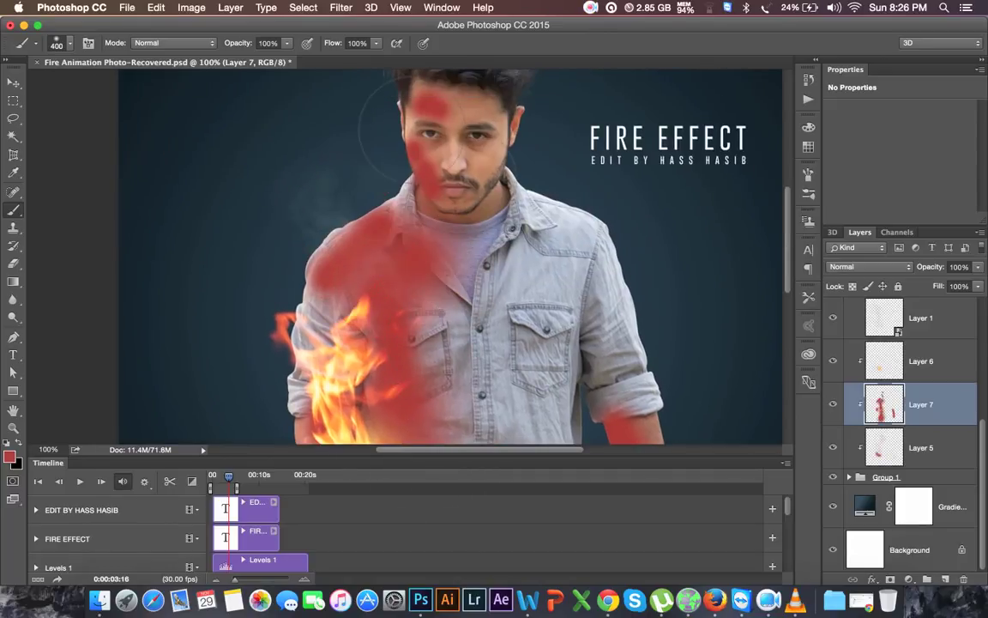
{"action": "key", "text": "super+minus"}
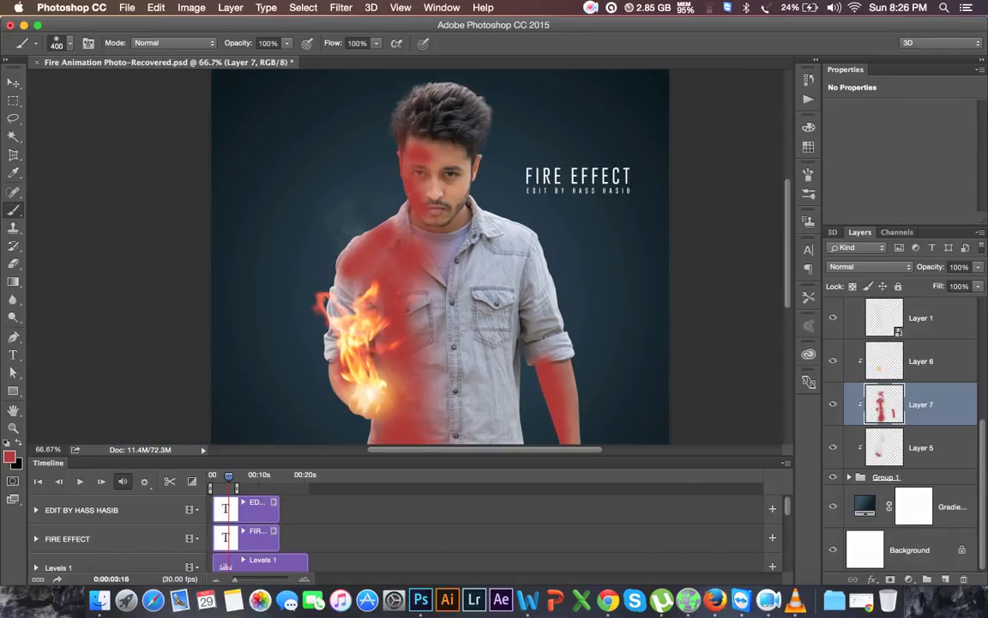
Try Darken and Overlay on Layer 7, then settle on Soft Light blending.
{"action": "left_click", "coordinate": [868, 266]}
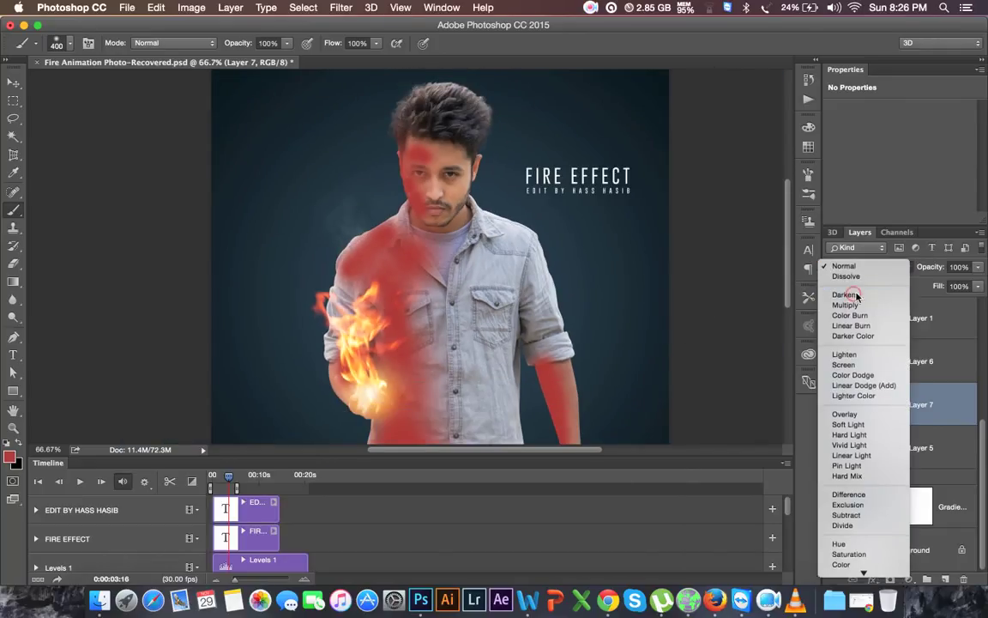
{"action": "left_click", "coordinate": [855, 295]}
{"action": "key", "text": "super+minus"}
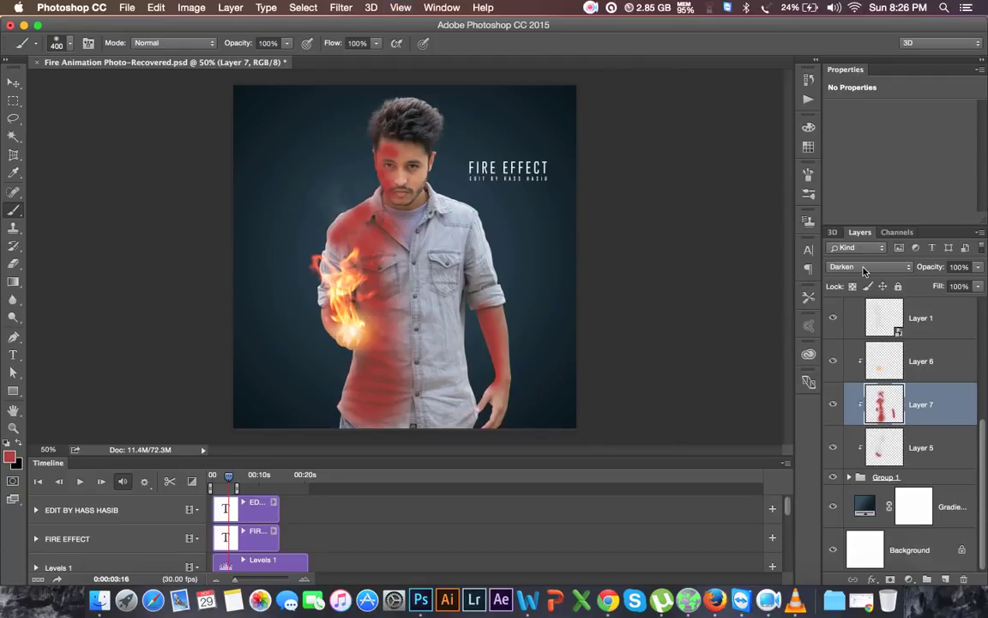
{"action": "left_click", "coordinate": [868, 266]}
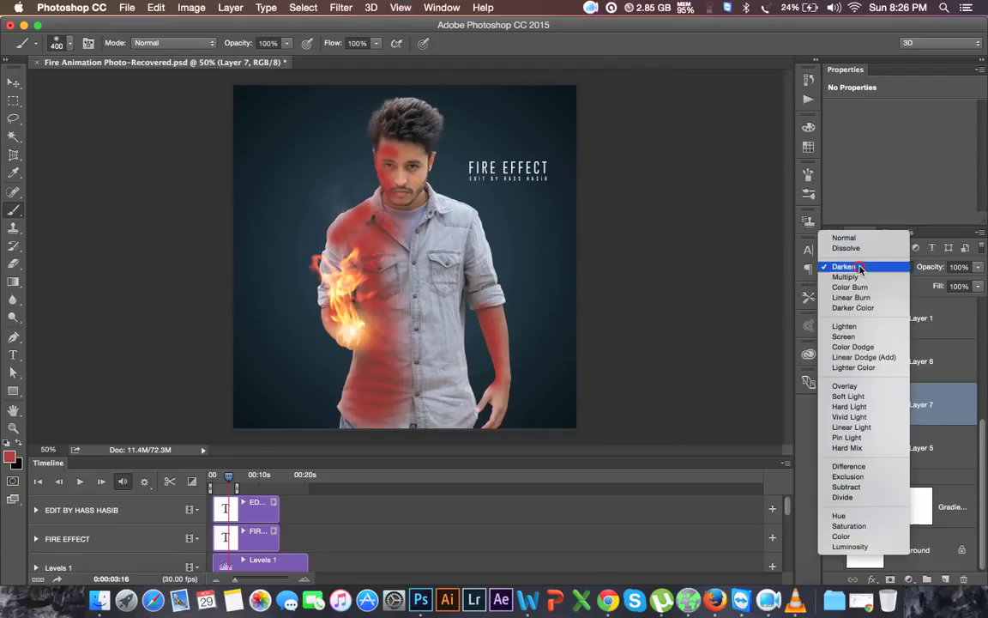
{"action": "left_click", "coordinate": [849, 385]}
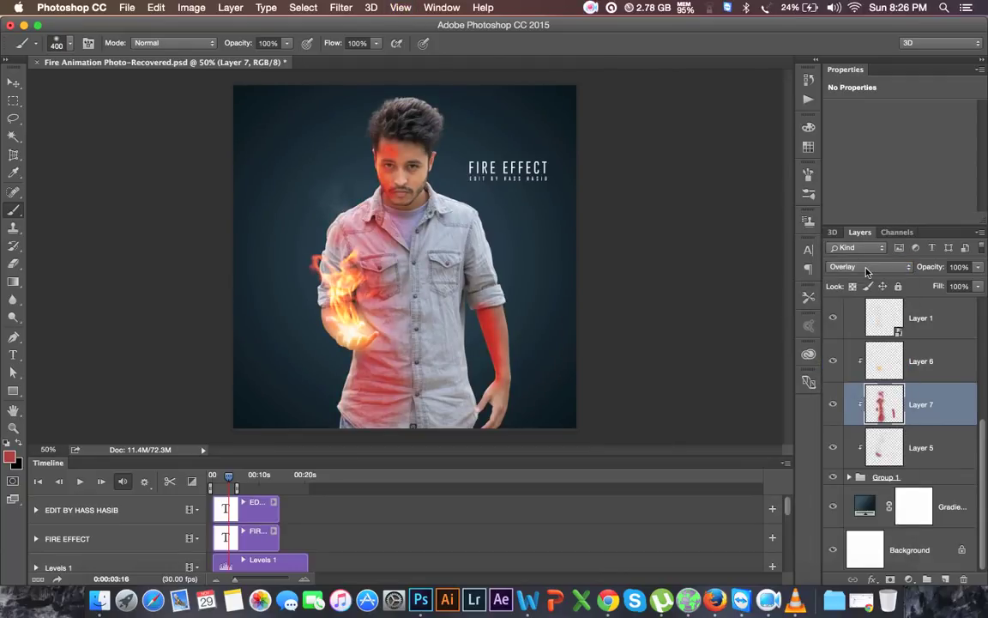
{"action": "left_click", "coordinate": [866, 272]}
{"action": "left_click", "coordinate": [864, 279]}
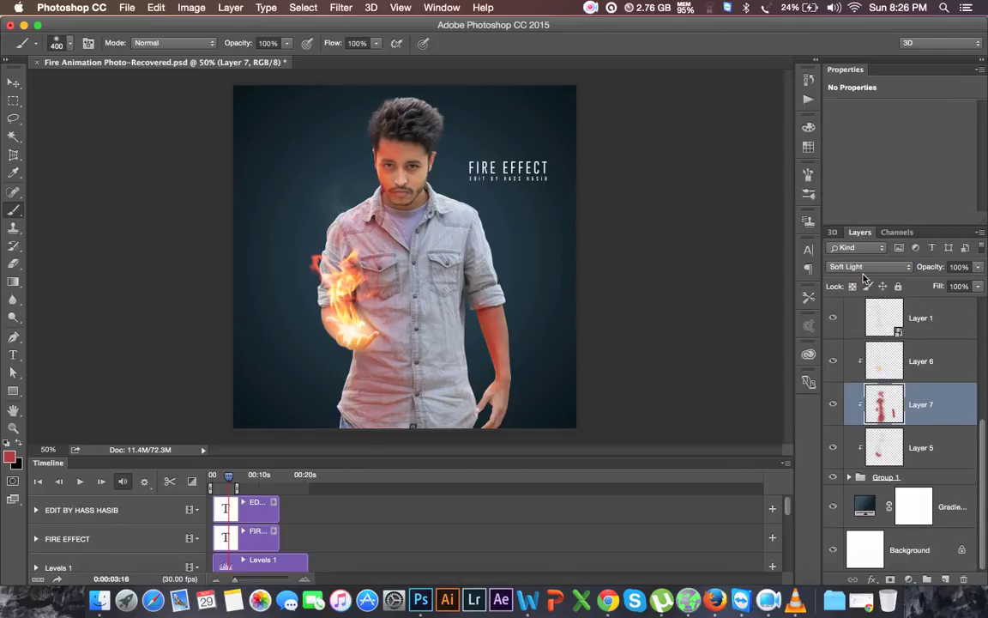
{"action": "left_click", "coordinate": [14, 83]}
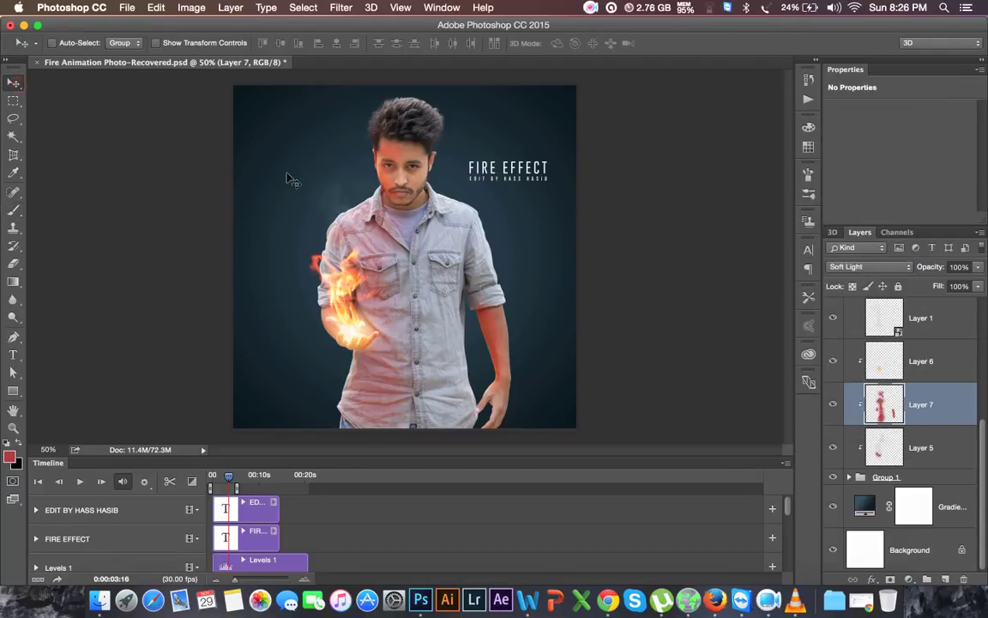
{"action": "key", "text": "super+plus"}
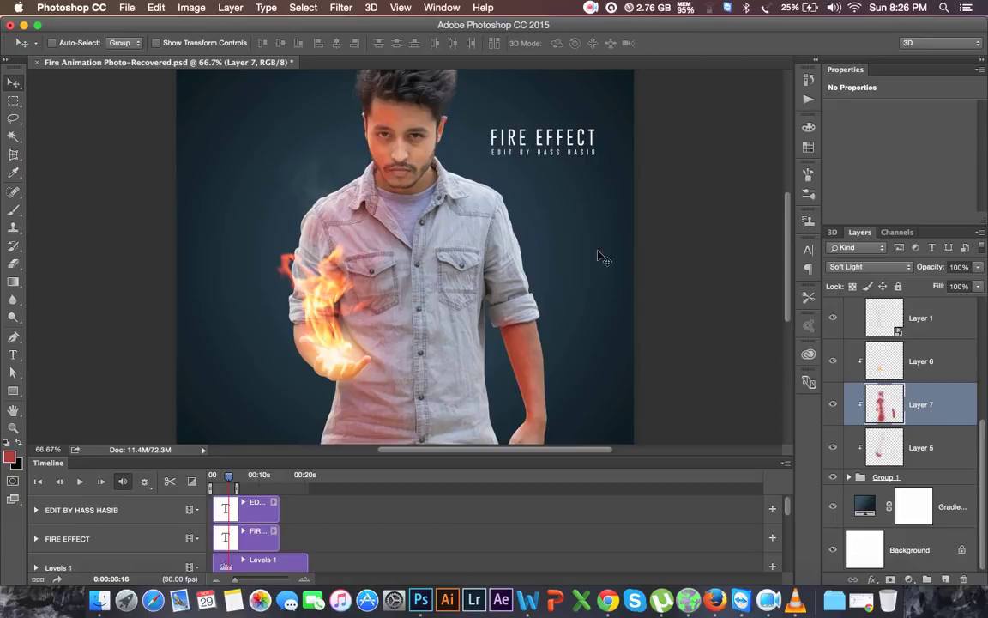
Soften Layer 7 with a Gaussian Blur of about 10.1 px.
{"action": "scroll", "coordinate": [507, 266], "scroll_direction": "down", "scroll_amount": 2}
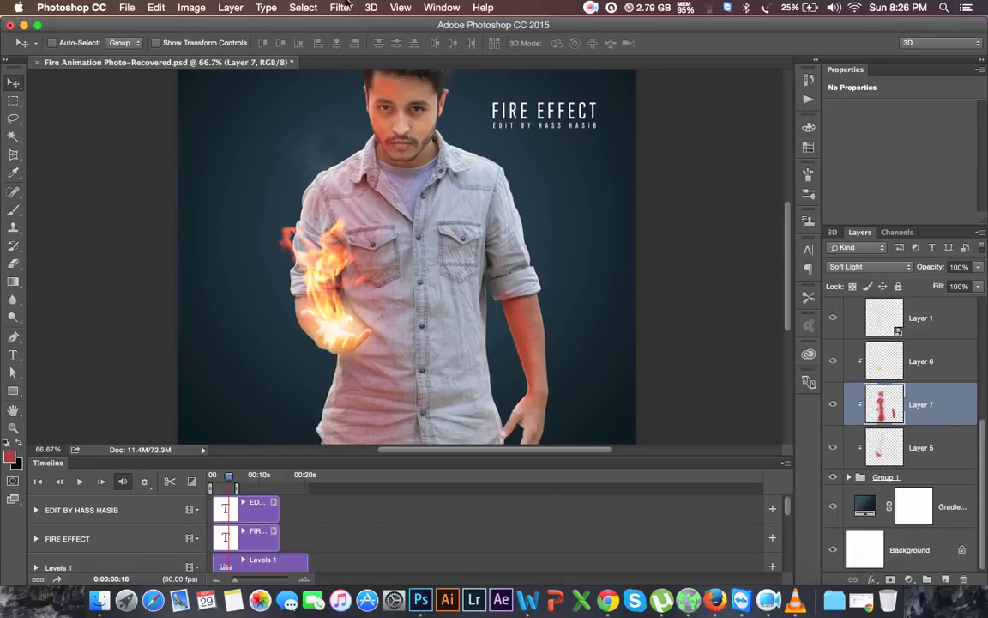
{"action": "left_click", "coordinate": [343, 7]}
{"action": "mouse_move", "coordinate": [348, 170]}
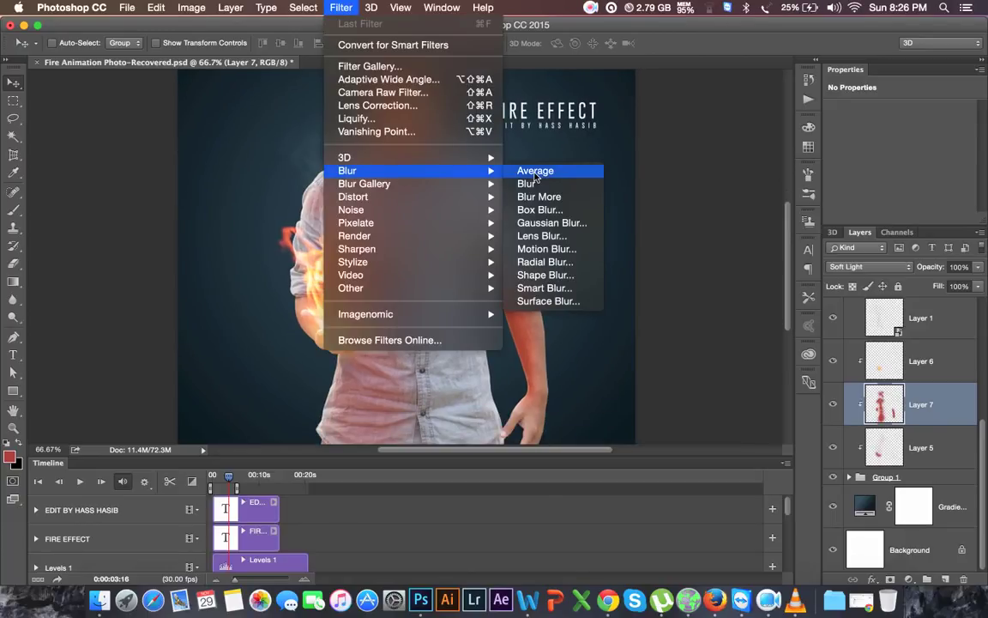
{"action": "left_click", "coordinate": [506, 212]}
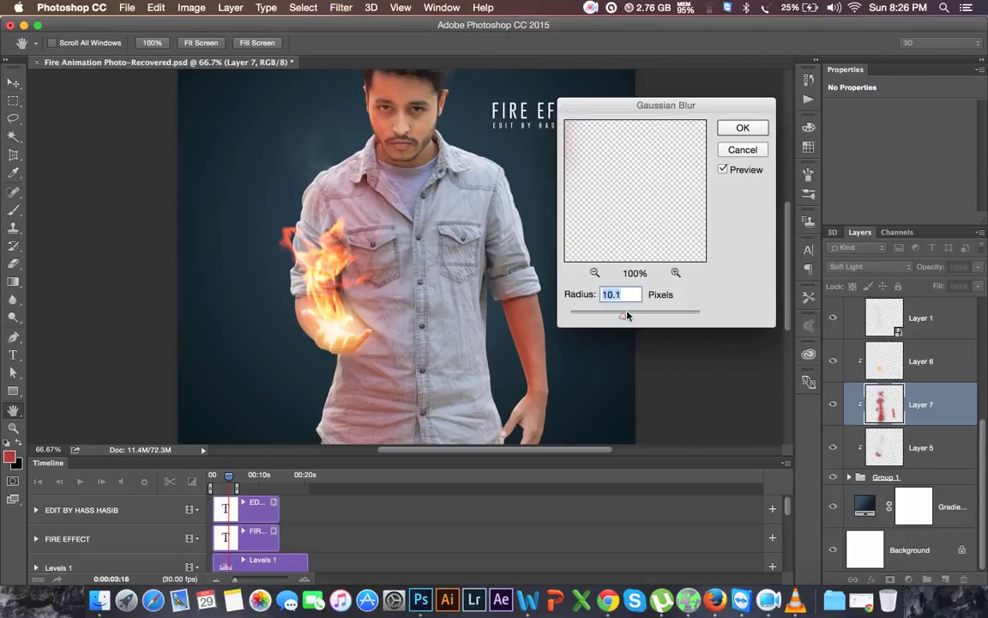
{"action": "left_click", "coordinate": [742, 129]}
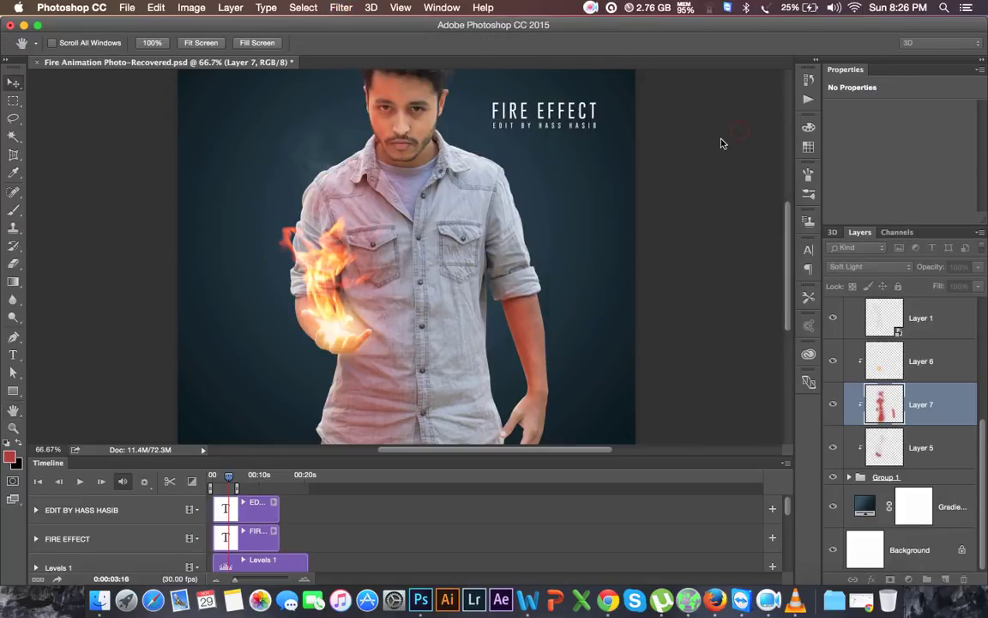
Shift Layer 7's hue by +13 toward orange with Hue/Saturation.
{"action": "left_click", "coordinate": [178, 7]}
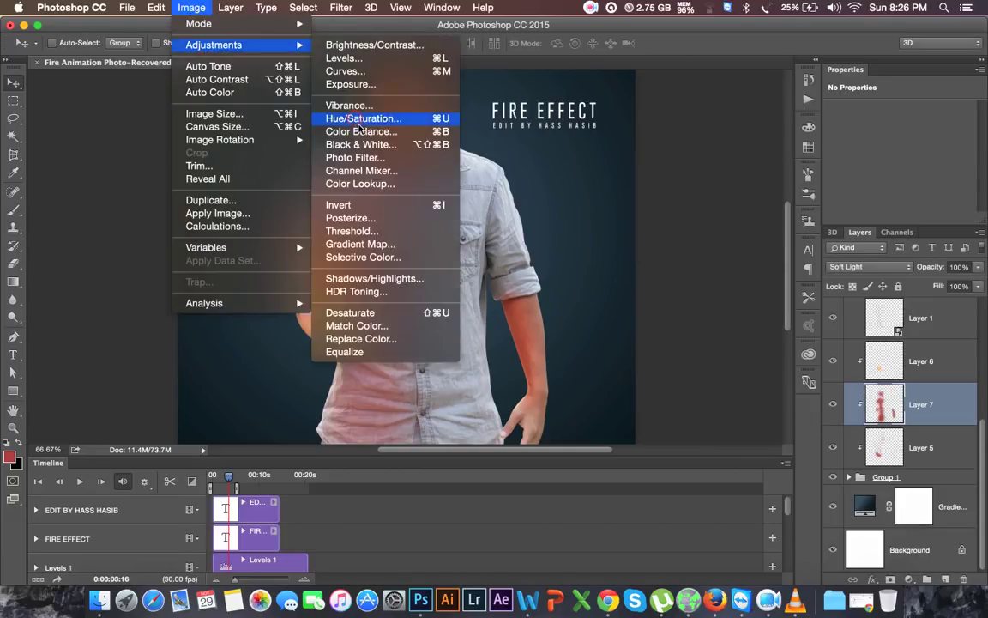
{"action": "left_click", "coordinate": [360, 122]}
{"action": "mouse_move", "coordinate": [661, 198]}
{"action": "left_mouse_down"}
{"action": "mouse_move", "coordinate": [602, 200]}
{"action": "mouse_move", "coordinate": [671, 204]}
{"action": "left_mouse_up"}
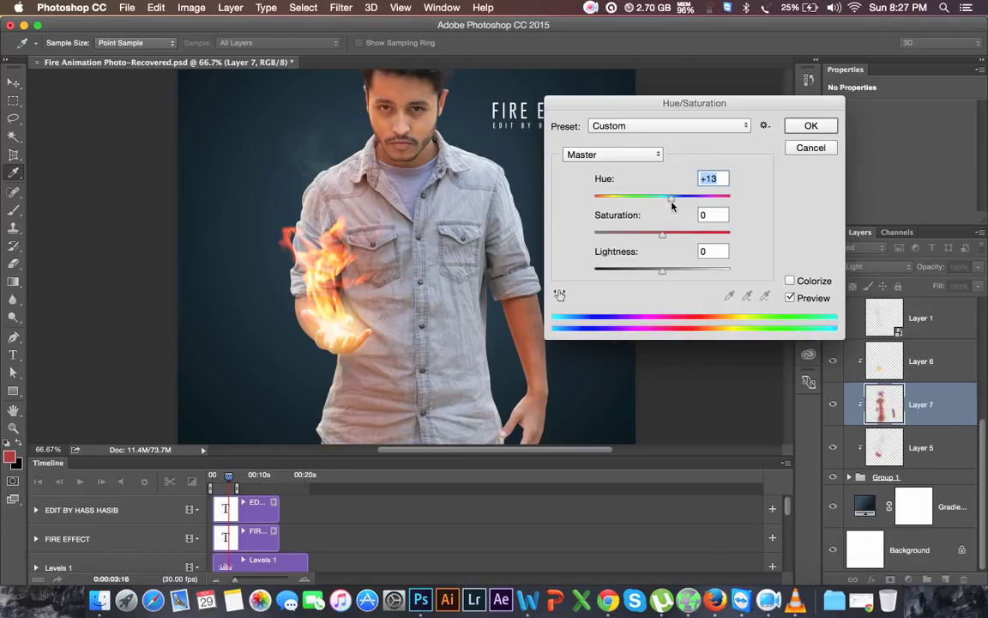
{"action": "left_click", "coordinate": [810, 127]}
{"action": "key", "text": "v"}
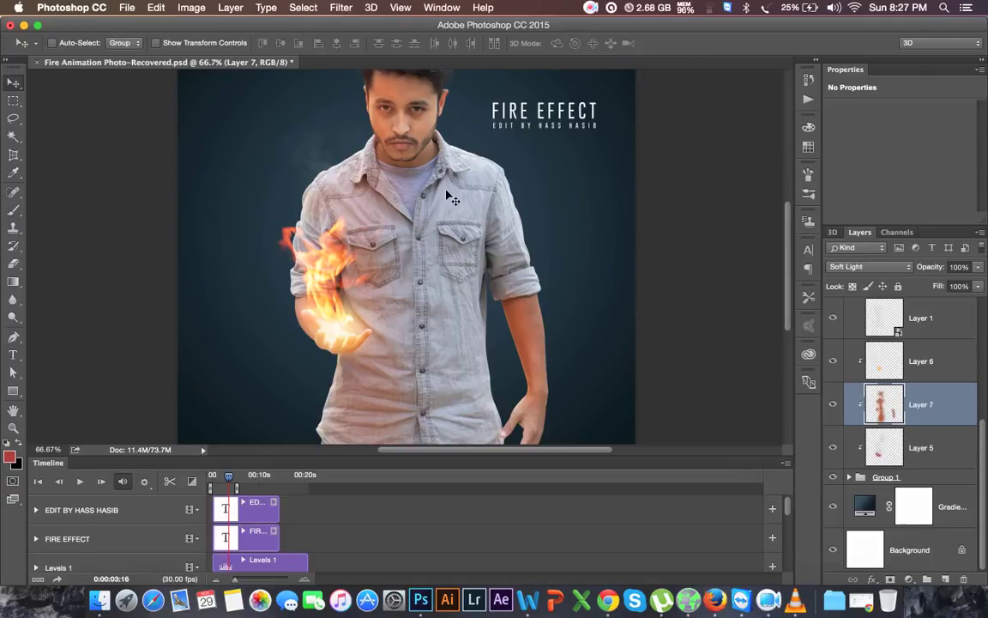
{"action": "key", "text": "ctrl+minus"}
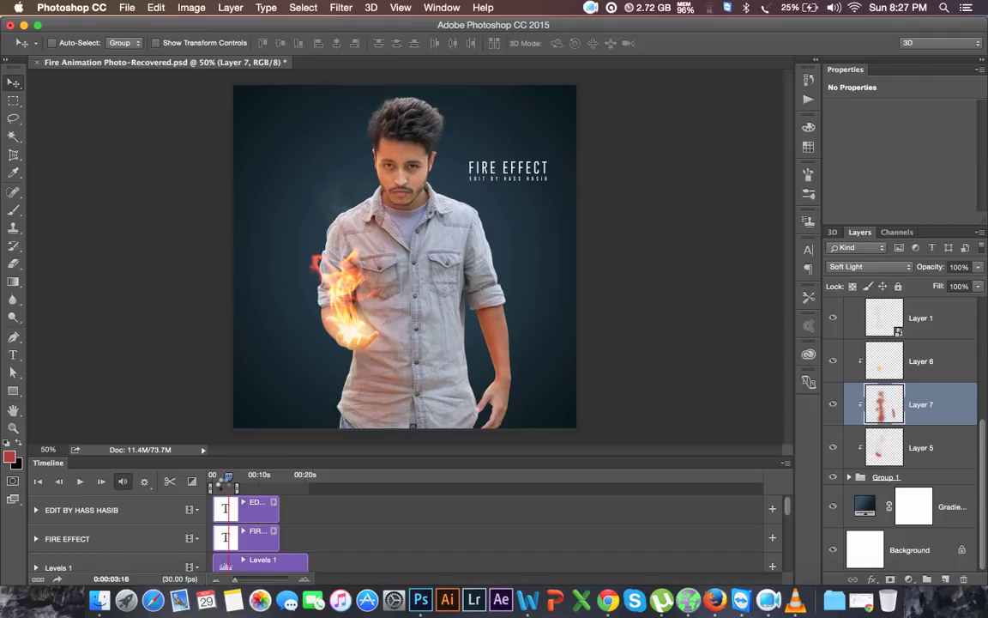
{"action": "left_click", "coordinate": [79, 481]}
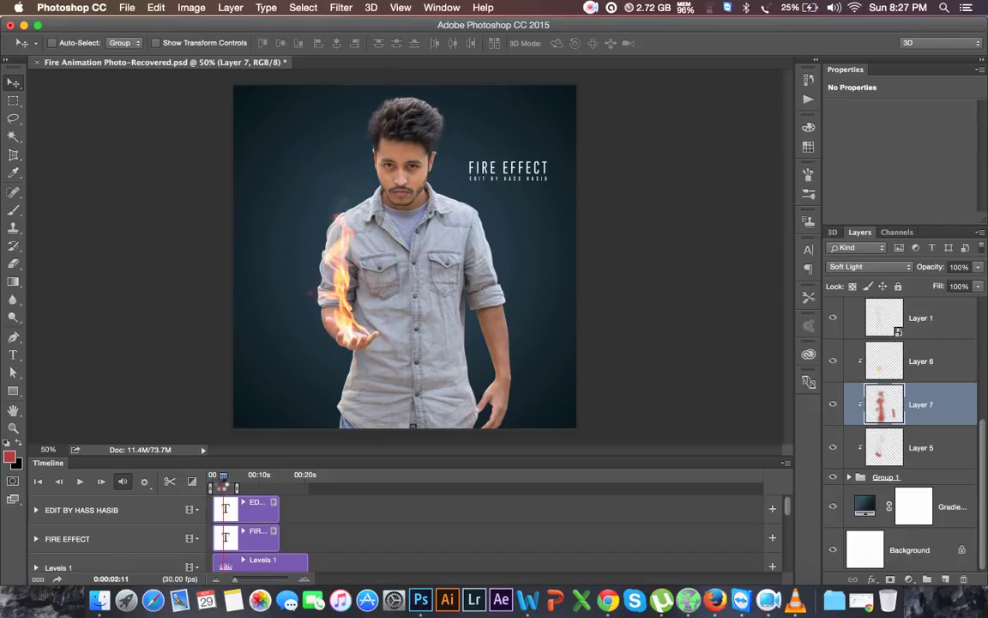
{"action": "left_click", "coordinate": [80, 483]}
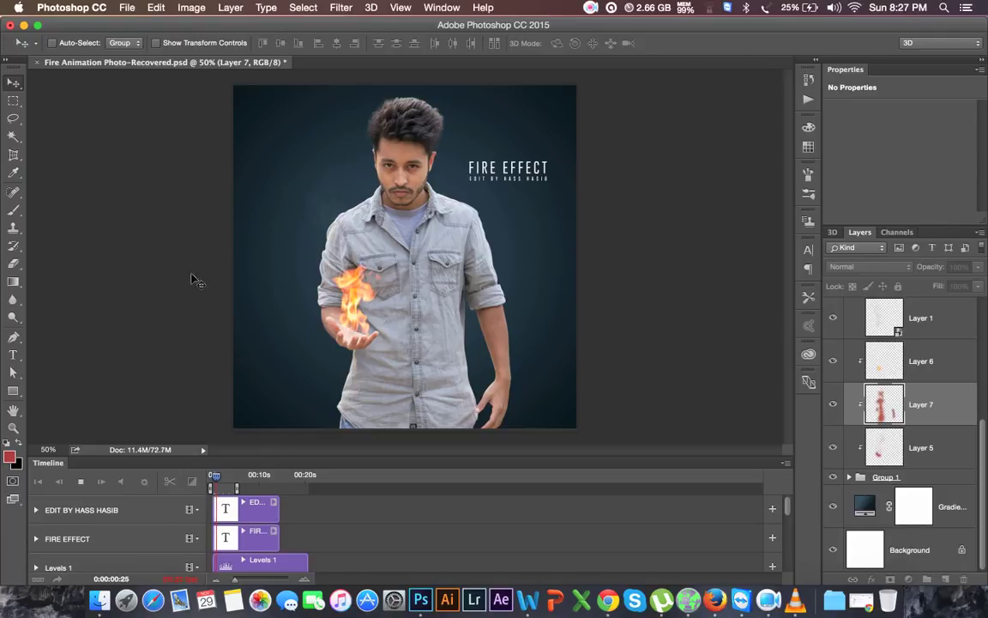
{"action": "key", "text": "space"}
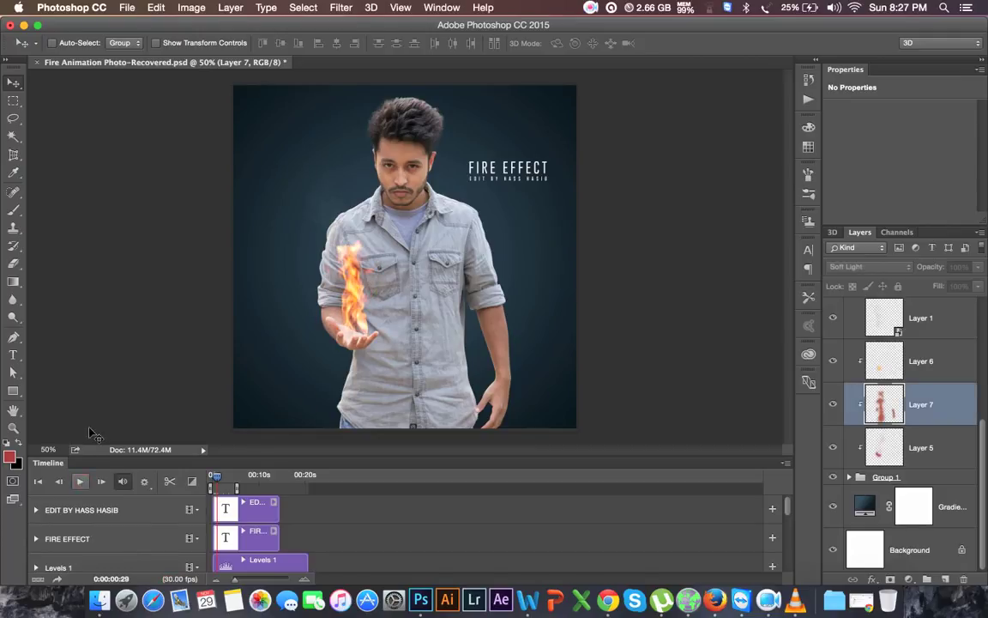
In Image Size, set the width to 500 px with the height linked at 500.
{"action": "left_click", "coordinate": [190, 8]}
{"action": "left_click", "coordinate": [189, 99]}
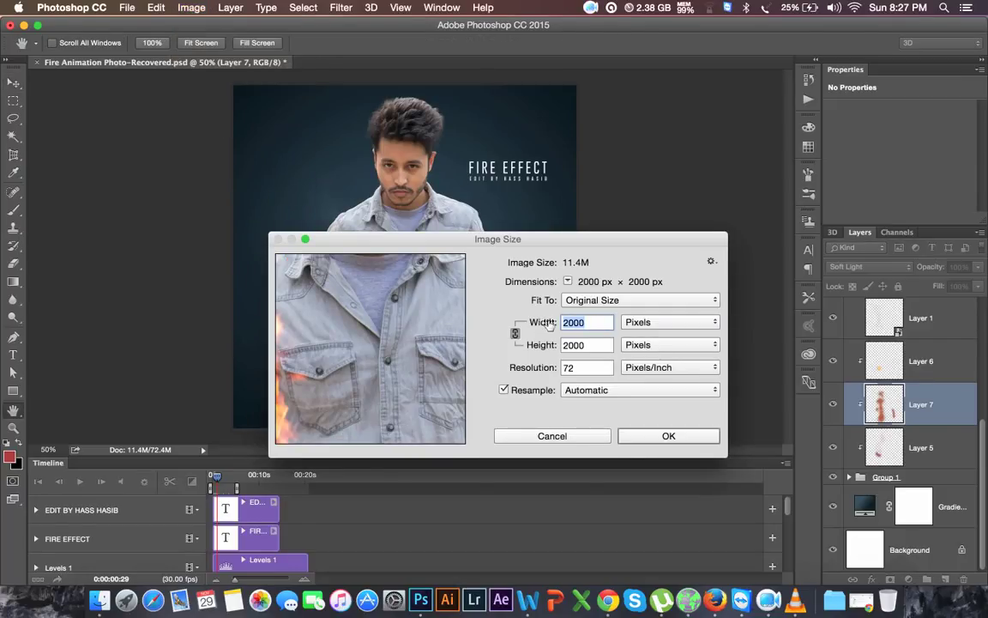
{"action": "type", "text": "500"}
{"action": "left_click", "coordinate": [669, 435]}
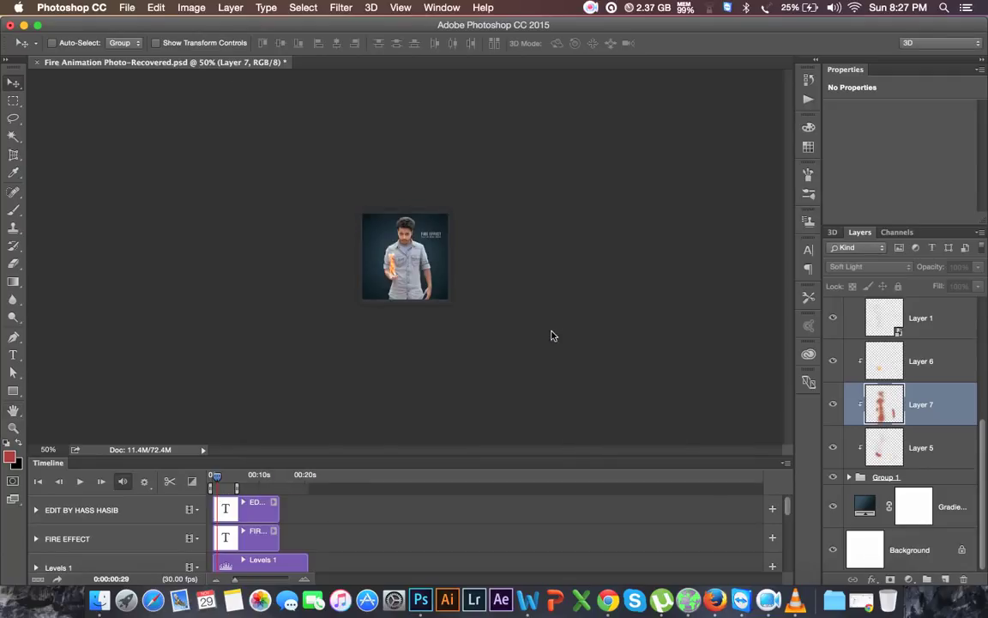
Zoom in, preview the animation at the new size, and collapse Video Group 1.
{"action": "key", "text": "super+plus"}
{"action": "key", "text": "super+plus"}
{"action": "key", "text": "super+plus"}
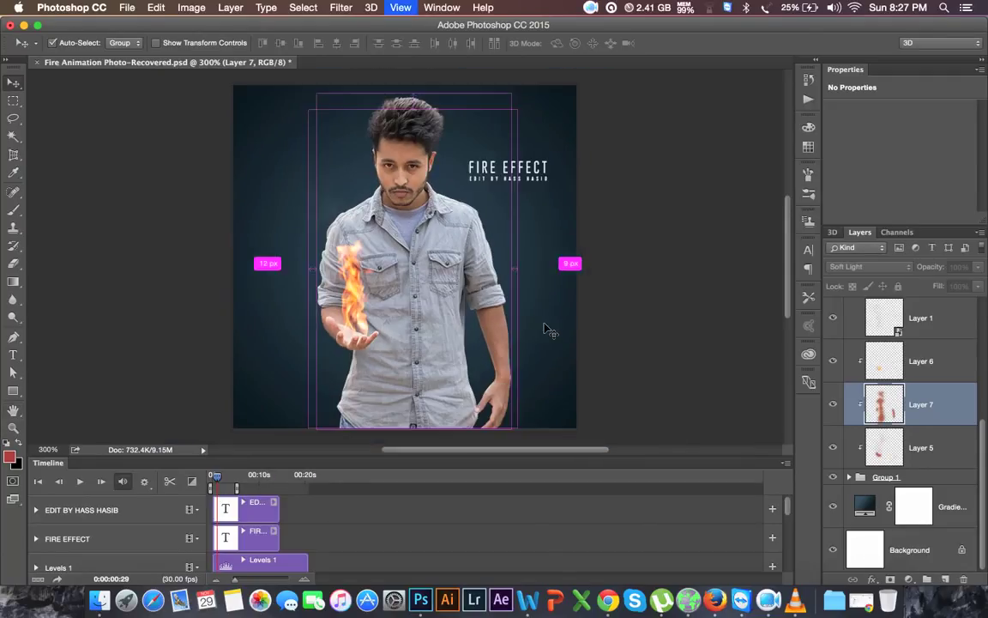
{"action": "left_click", "coordinate": [80, 481]}
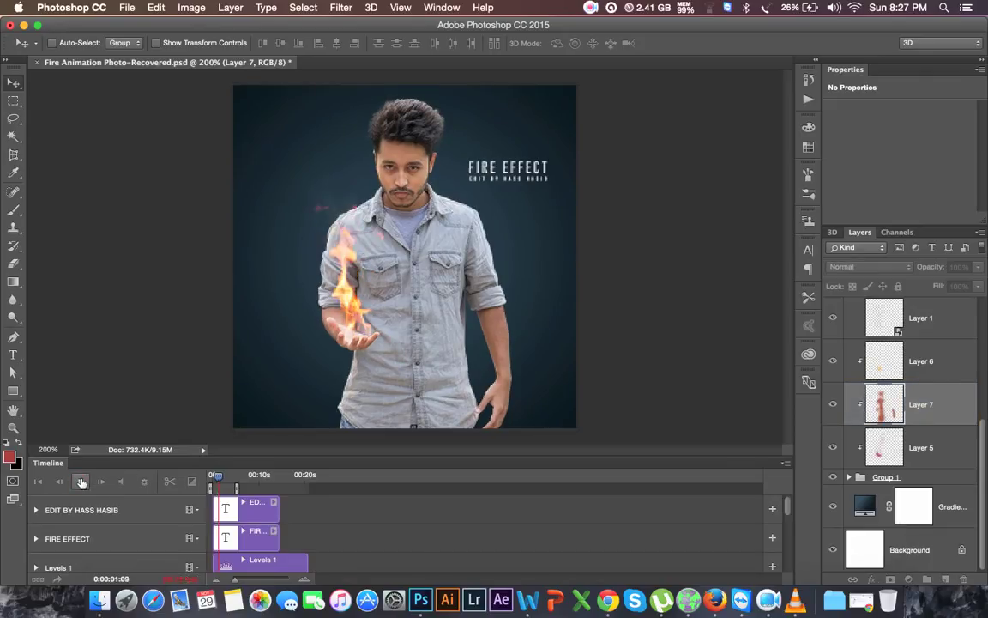
{"action": "left_click", "coordinate": [80, 482]}
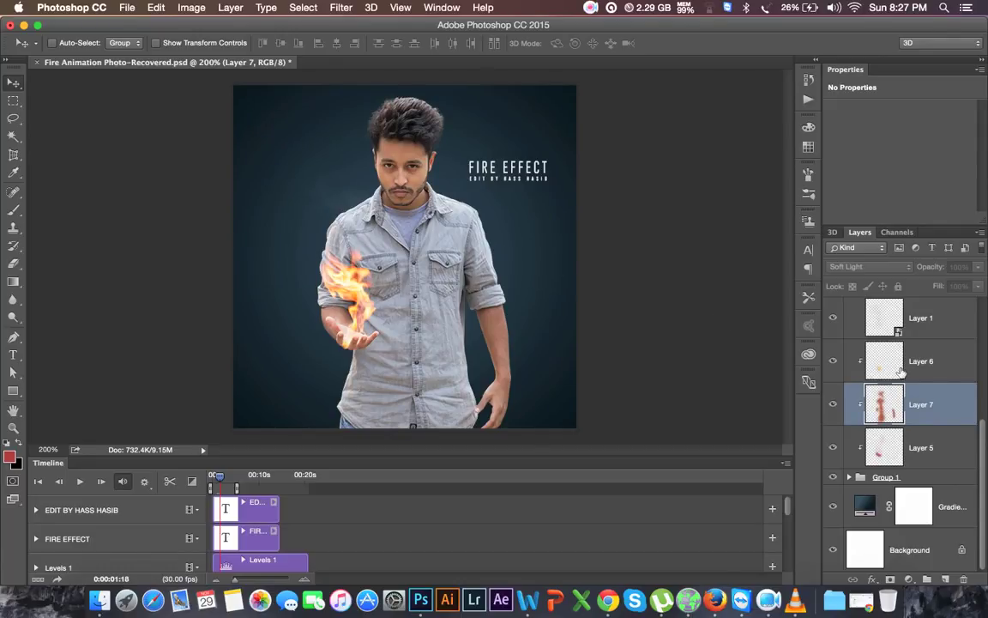
{"action": "scroll", "coordinate": [858, 360], "scroll_direction": "up", "scroll_amount": 1}
{"action": "left_click", "coordinate": [851, 328]}
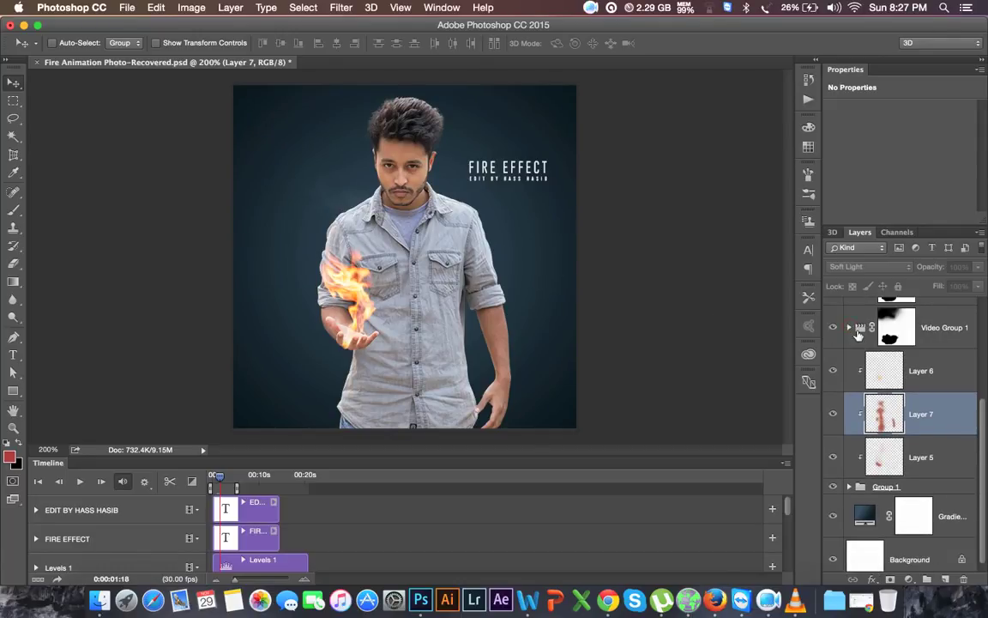
Start Render Video and choose the Desktop as the output folder.
{"action": "left_click", "coordinate": [120, 11]}
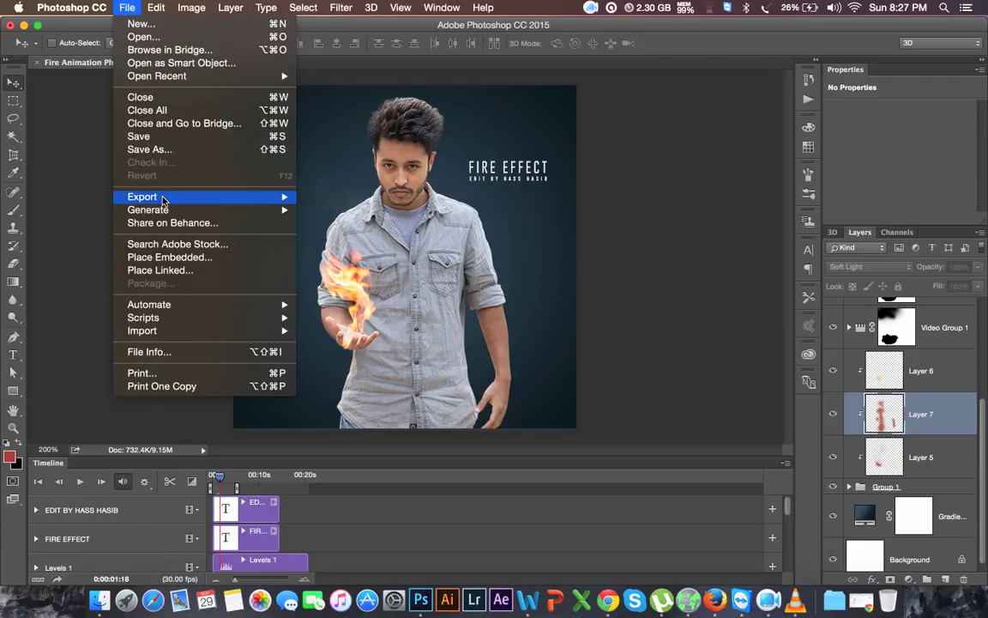
{"action": "mouse_move", "coordinate": [143, 196]}
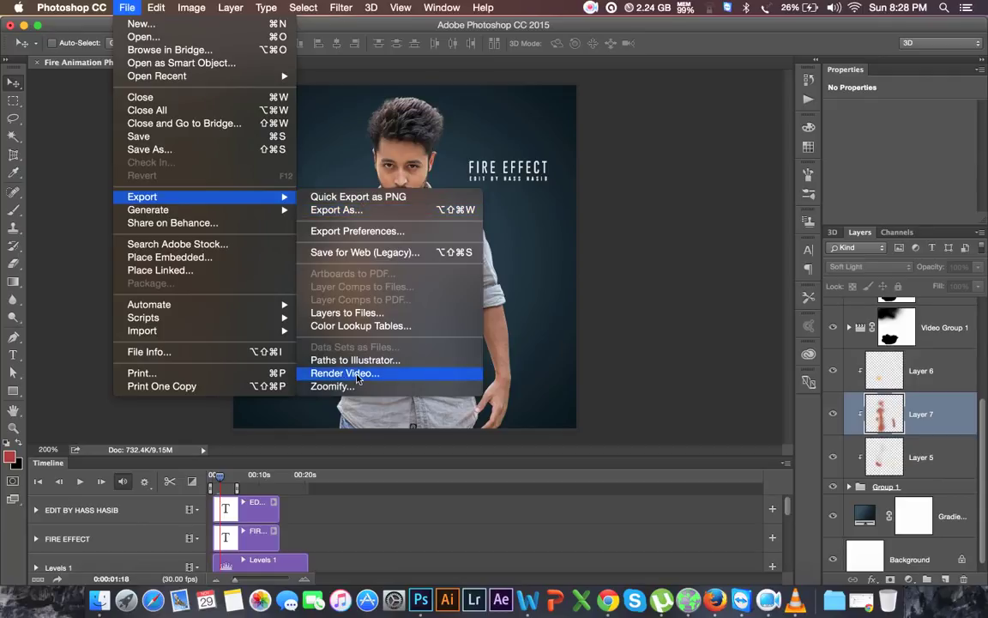
{"action": "left_click", "coordinate": [358, 375]}
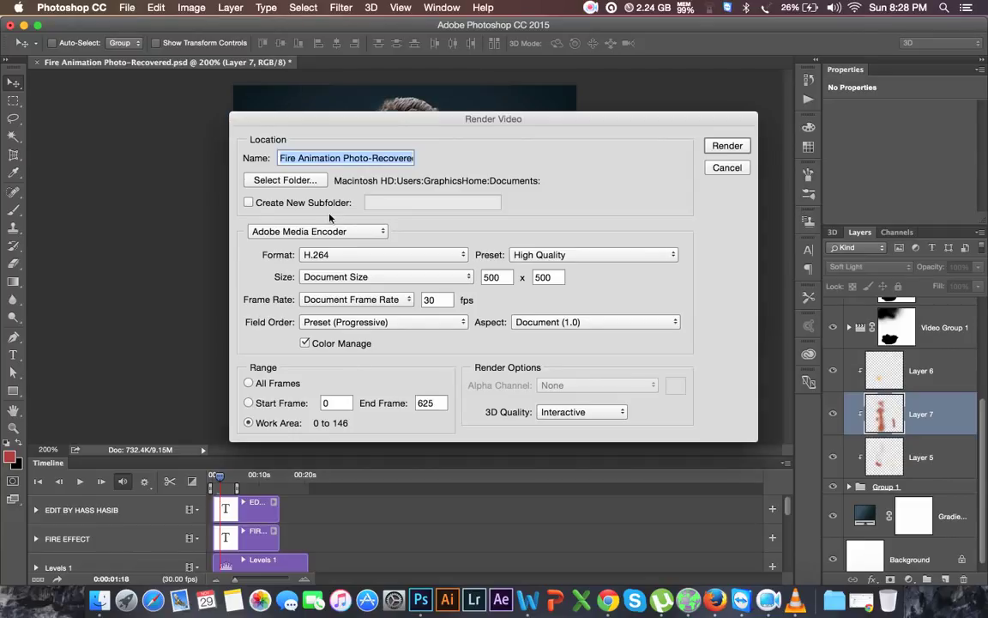
{"action": "left_click", "coordinate": [294, 182]}
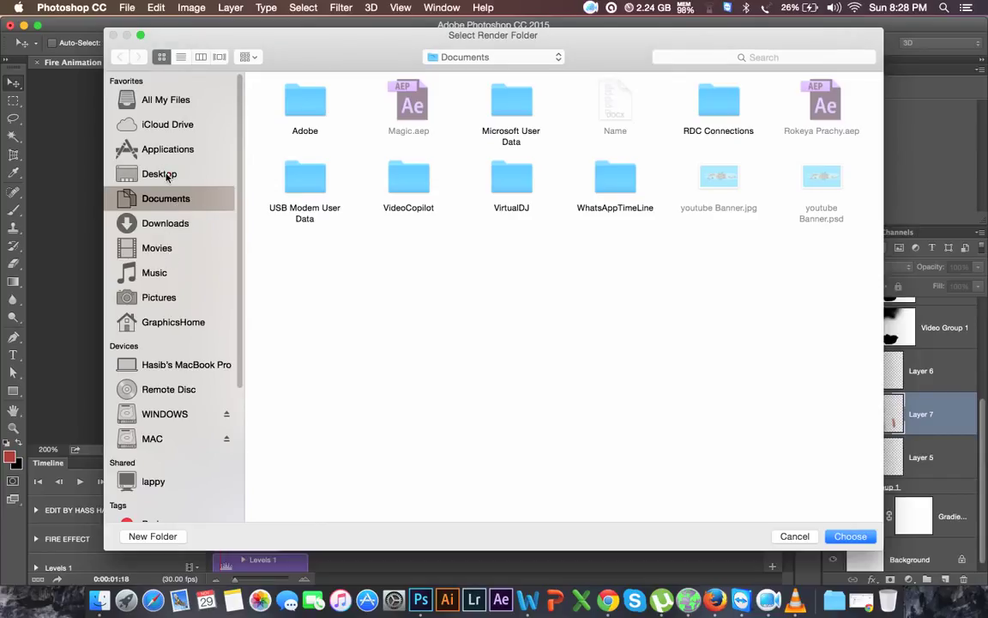
{"action": "left_click", "coordinate": [161, 174]}
{"action": "left_click", "coordinate": [850, 536]}
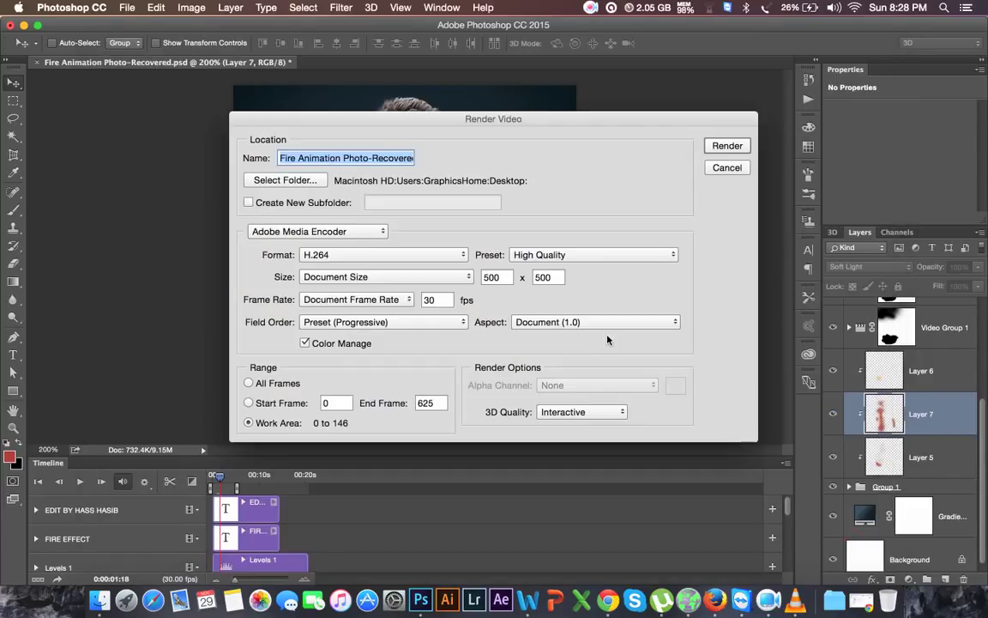
Set the format to QuickTime at document size and render the video.
{"action": "left_click", "coordinate": [371, 257]}
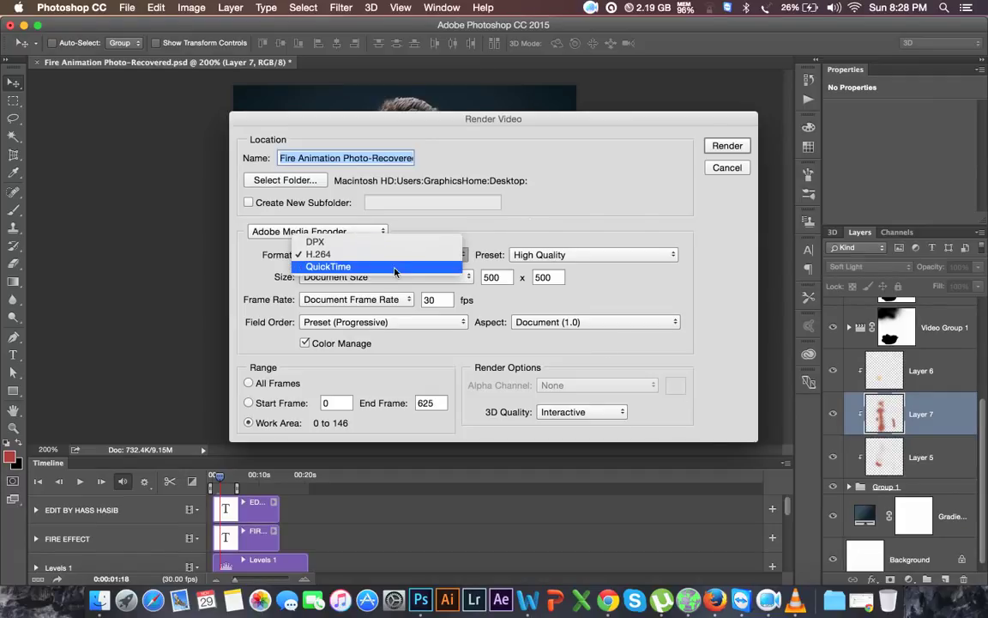
{"action": "left_click", "coordinate": [569, 197]}
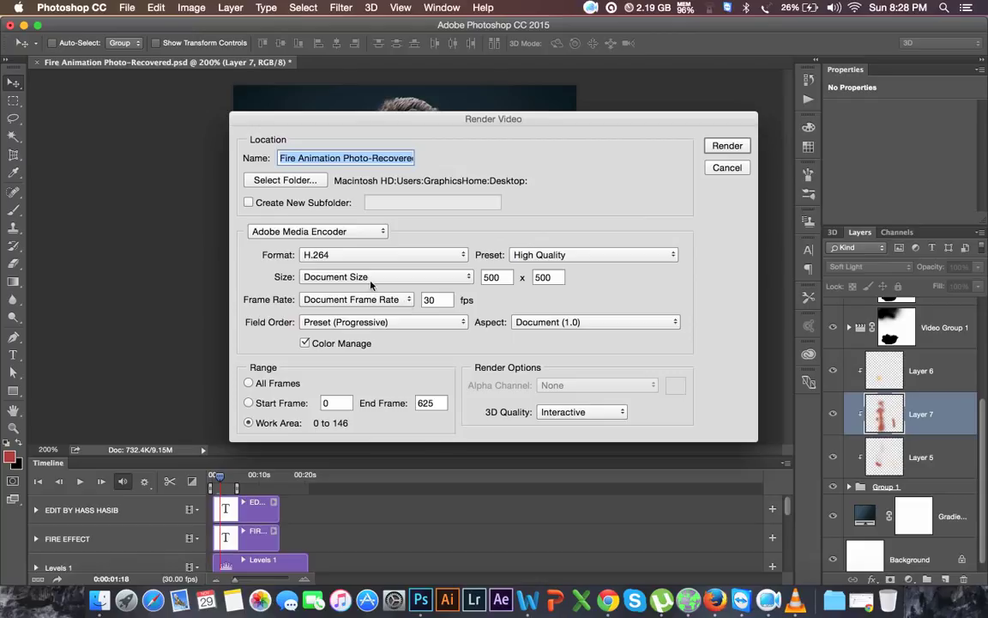
{"action": "left_click", "coordinate": [369, 279]}
{"action": "left_click", "coordinate": [563, 190]}
{"action": "left_click", "coordinate": [318, 255]}
{"action": "left_click", "coordinate": [360, 267]}
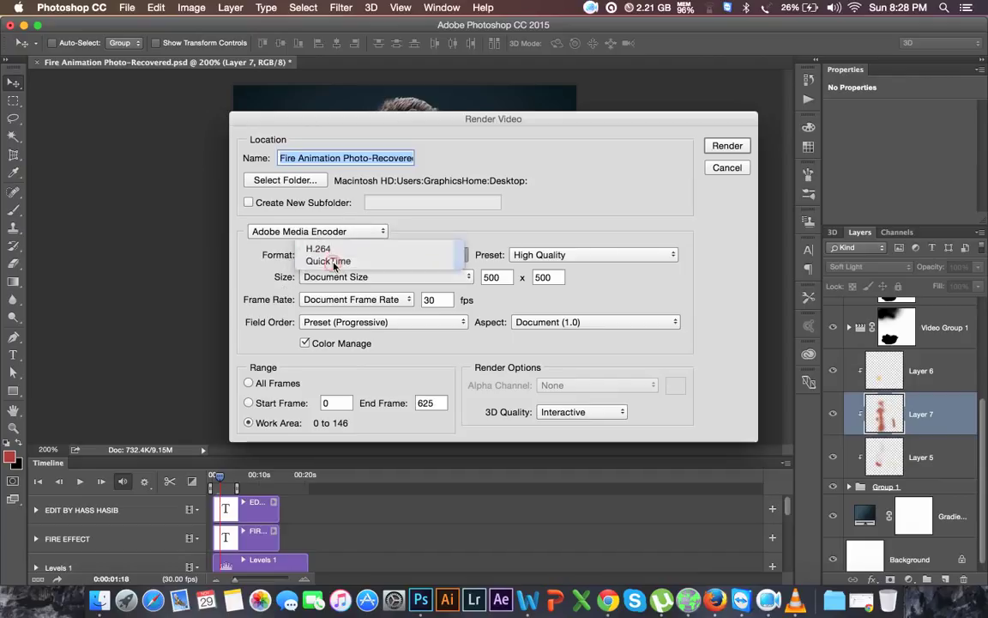
{"action": "left_click", "coordinate": [728, 146]}
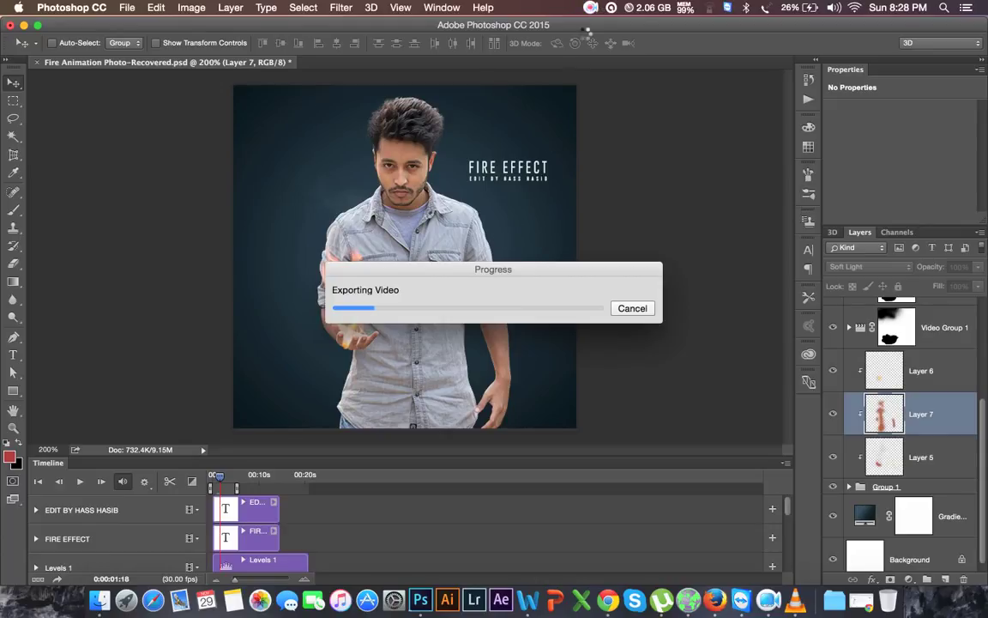
{"action": "left_click", "coordinate": [591, 8]}
{"action": "left_click", "coordinate": [615, 28]}
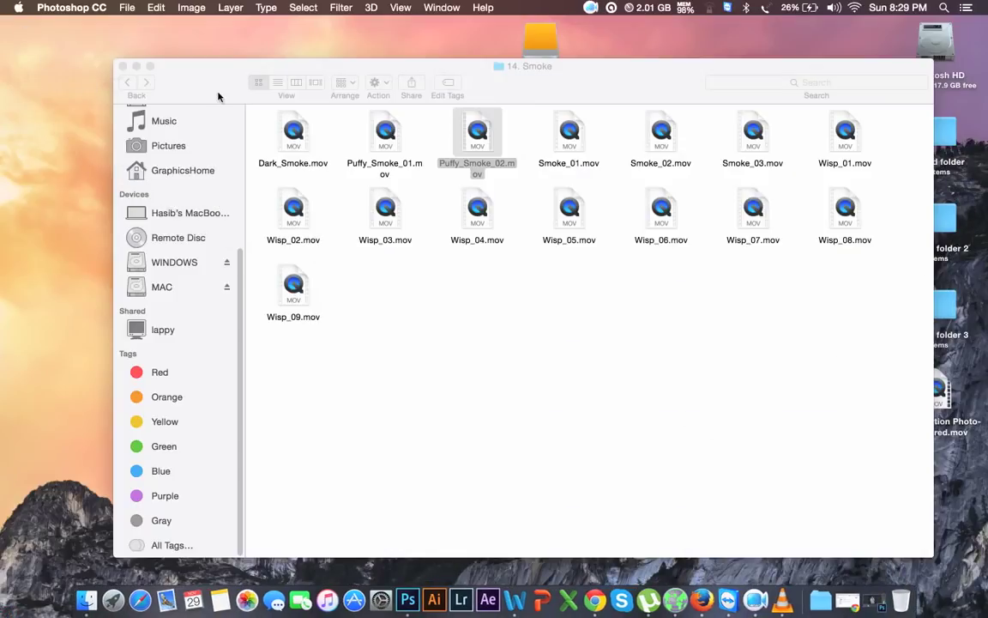
Close the Smoke folder window and open Fire Animation Photo-Recovered.mov in VLC.
{"action": "left_click", "coordinate": [122, 66]}
{"action": "left_click", "coordinate": [350, 161]}
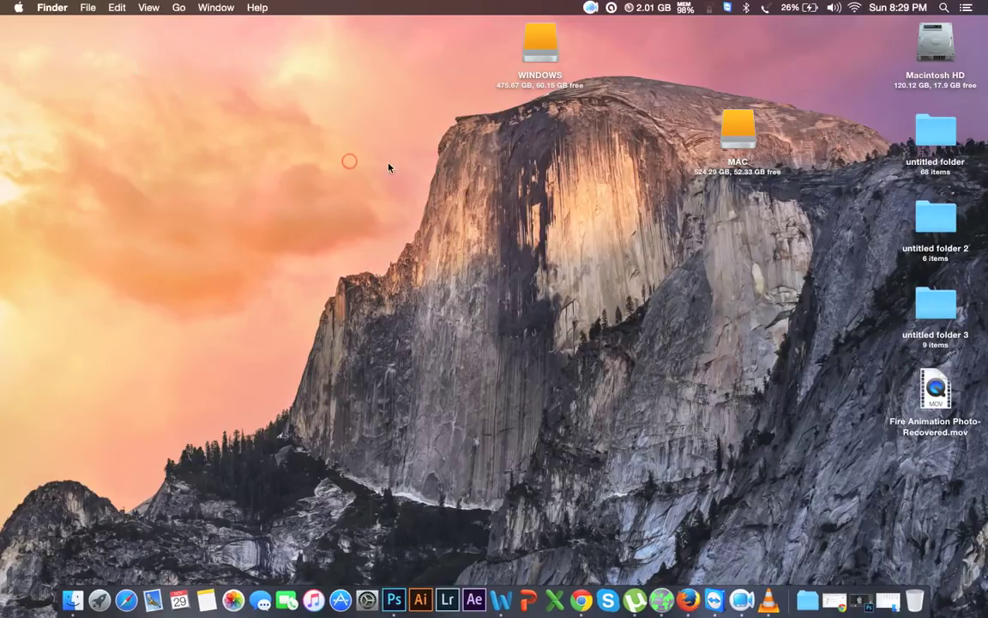
{"action": "left_click", "coordinate": [935, 391]}
{"action": "right_click", "coordinate": [935, 391]}
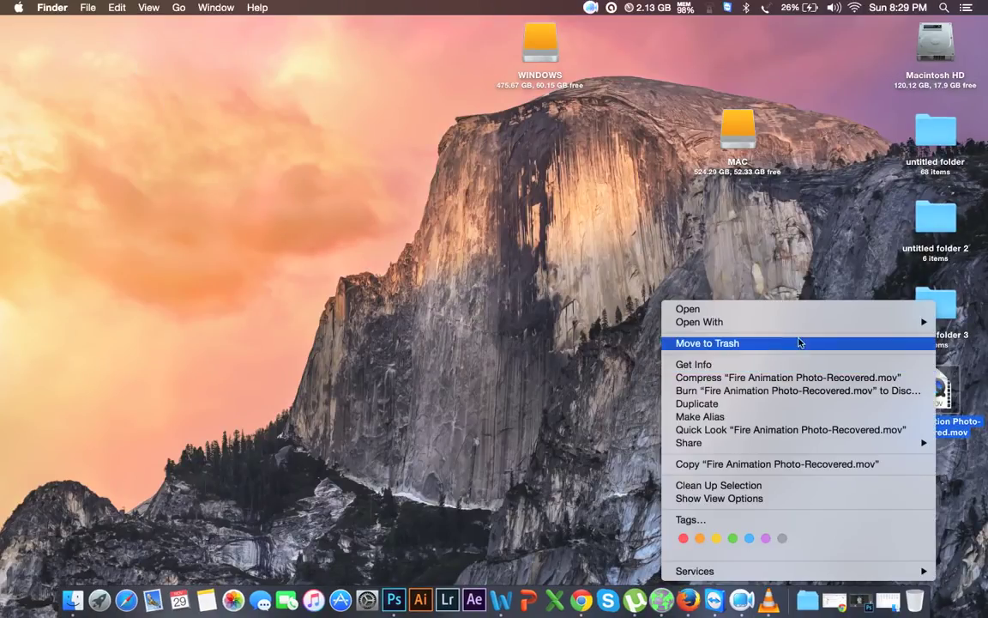
{"action": "left_click", "coordinate": [568, 388]}
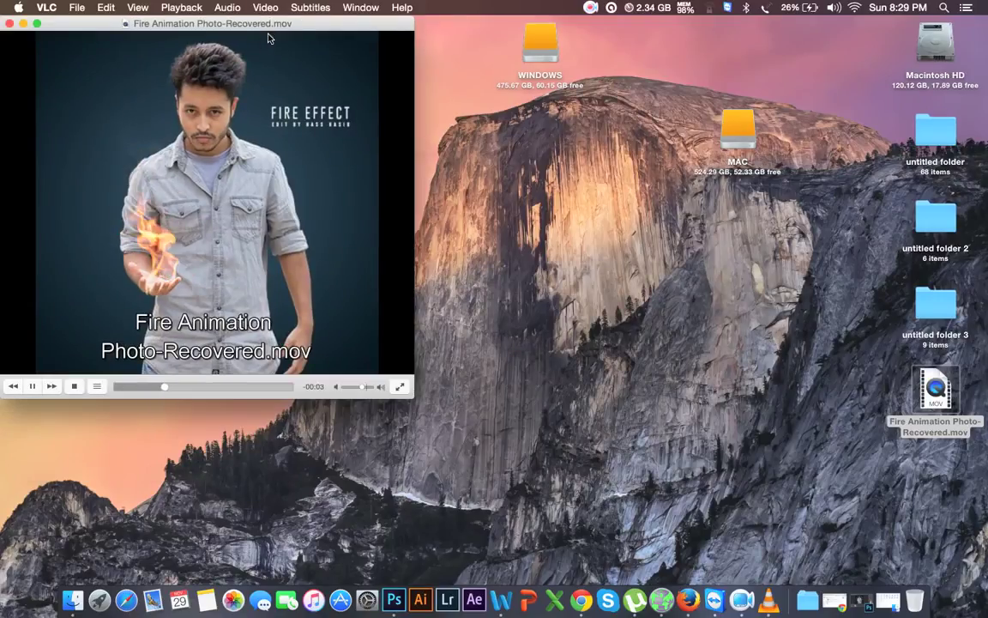
Enlarge the VLC window to watch the video, then quit VLC and return to Photoshop.
{"action": "left_click_drag", "start_coordinate": [271, 38], "coordinate": [377, 40]}
{"action": "left_click", "coordinate": [141, 37]}
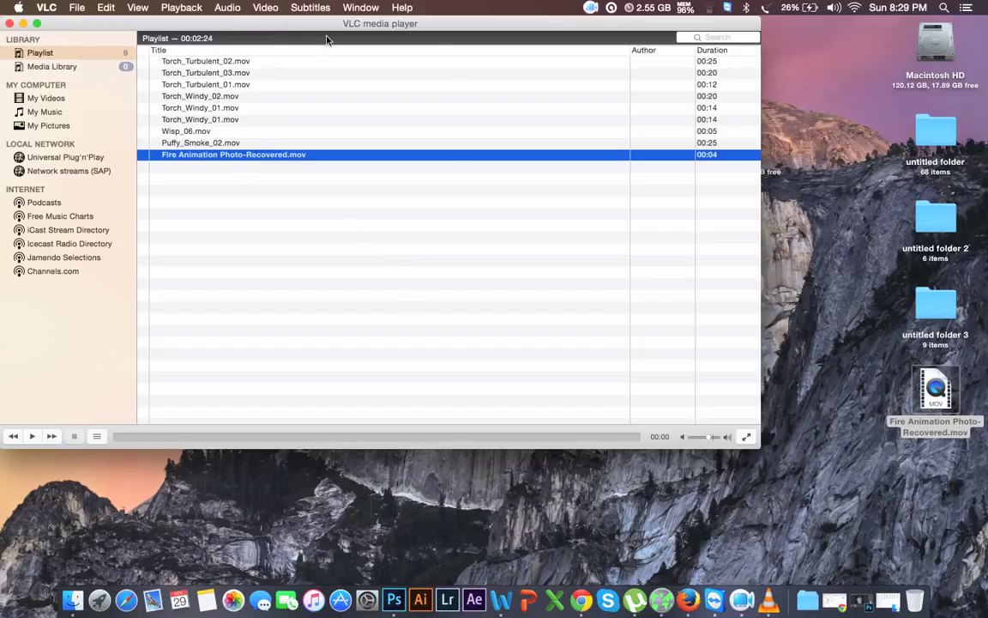
{"action": "left_click", "coordinate": [11, 23]}
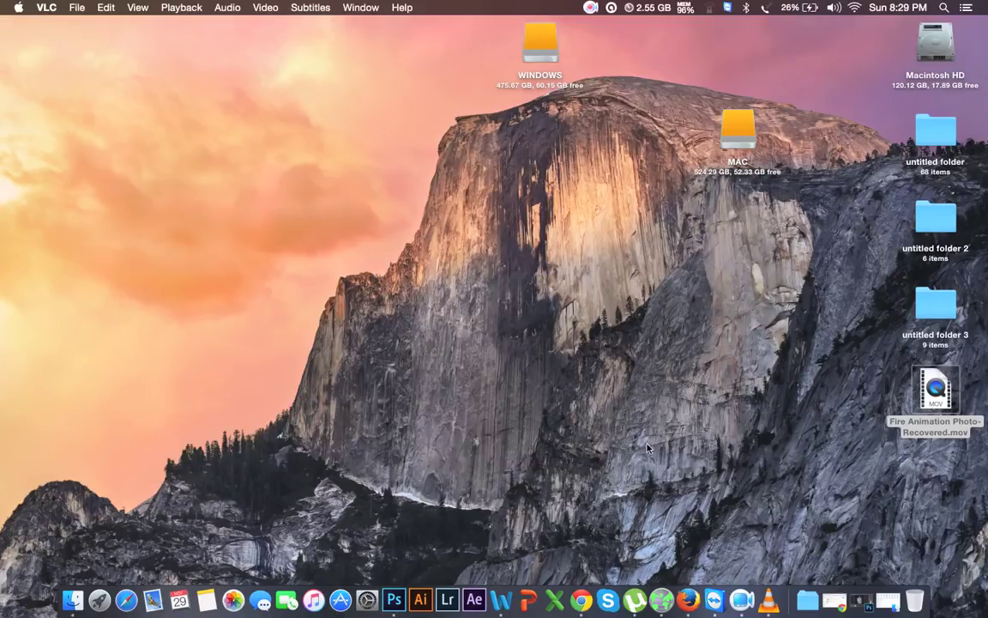
{"action": "left_click", "coordinate": [863, 592]}
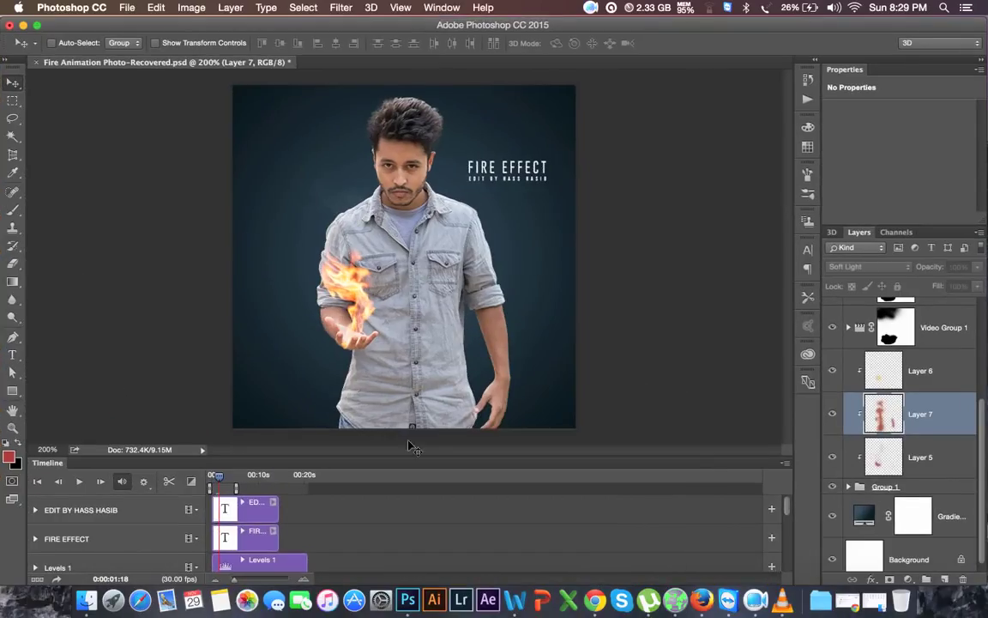
Slide the Layer 6 and Layer 5 clips to the playhead, then restore the taller canvas area.
{"action": "left_click_drag", "start_coordinate": [378, 458], "coordinate": [378, 347]}
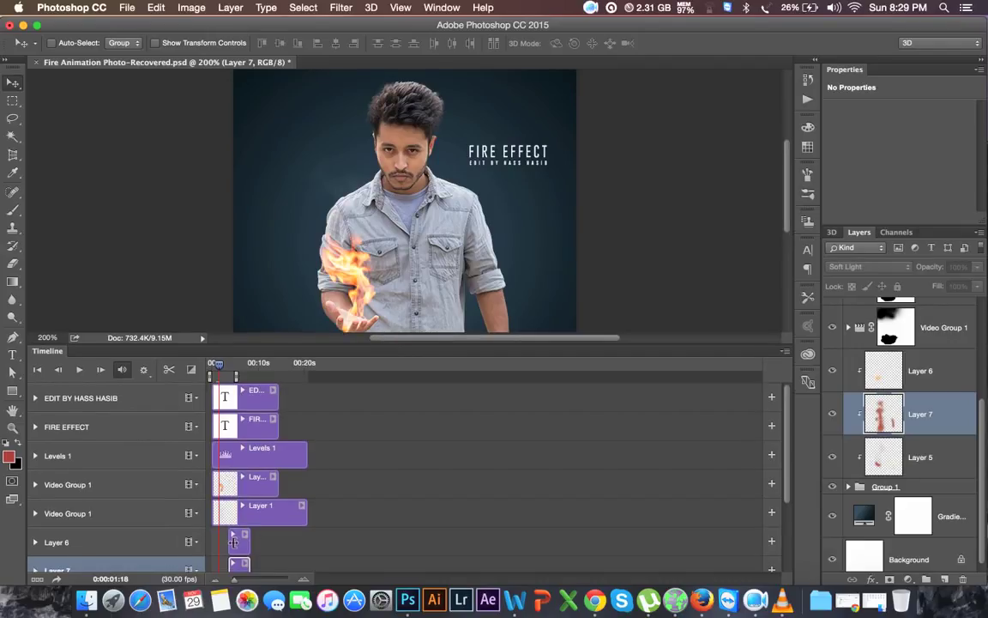
{"action": "left_click_drag", "start_coordinate": [233, 541], "coordinate": [216, 566]}
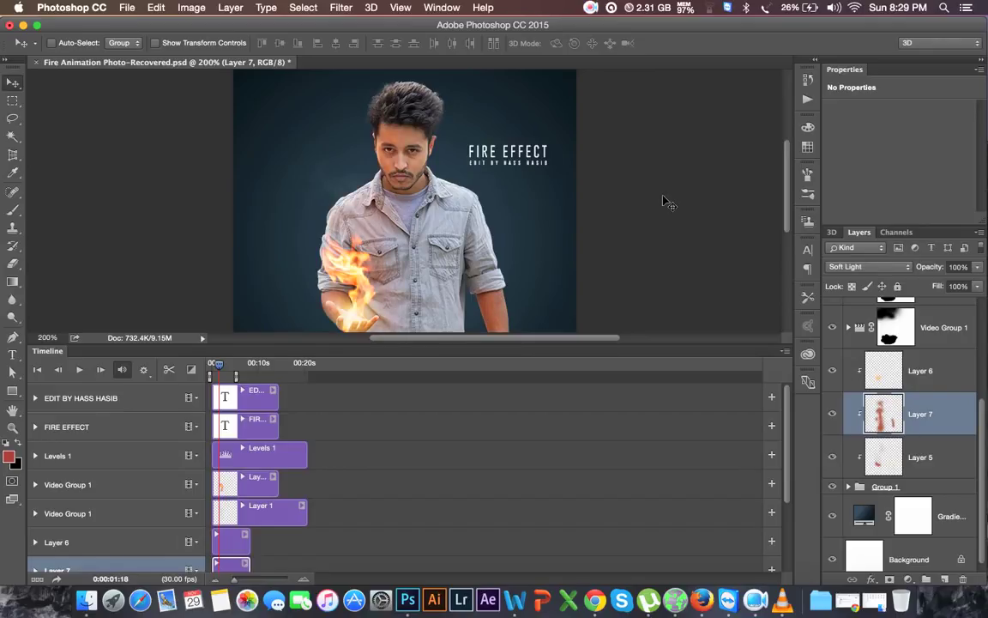
{"action": "scroll", "coordinate": [668, 203], "scroll_direction": "down", "scroll_amount": 2}
{"action": "scroll", "coordinate": [286, 386], "scroll_direction": "down", "scroll_amount": 3}
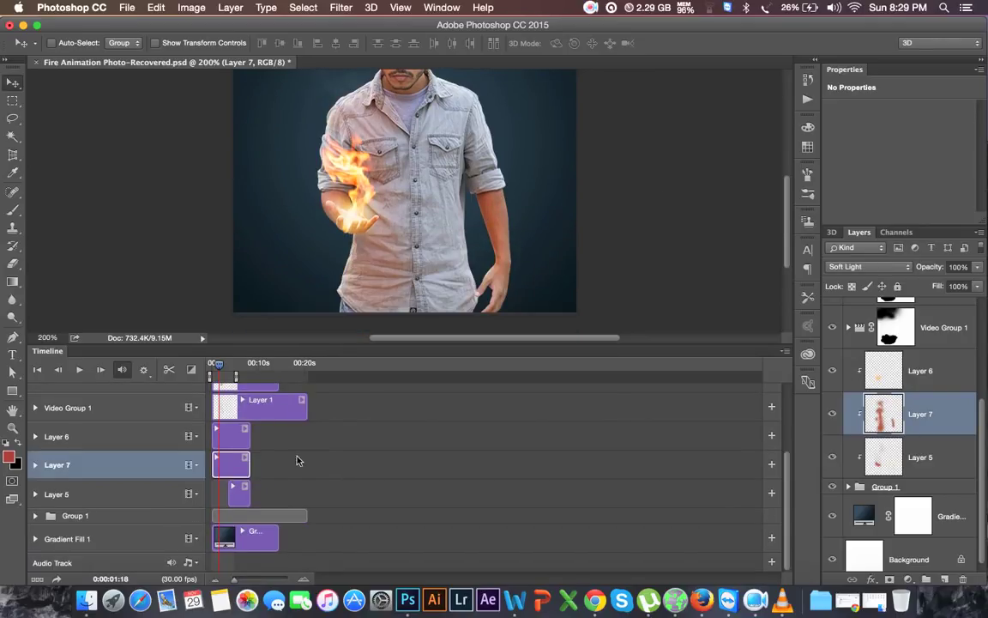
{"action": "left_click_drag", "start_coordinate": [234, 495], "coordinate": [217, 496]}
{"action": "scroll", "coordinate": [281, 416], "scroll_direction": "up", "scroll_amount": 3}
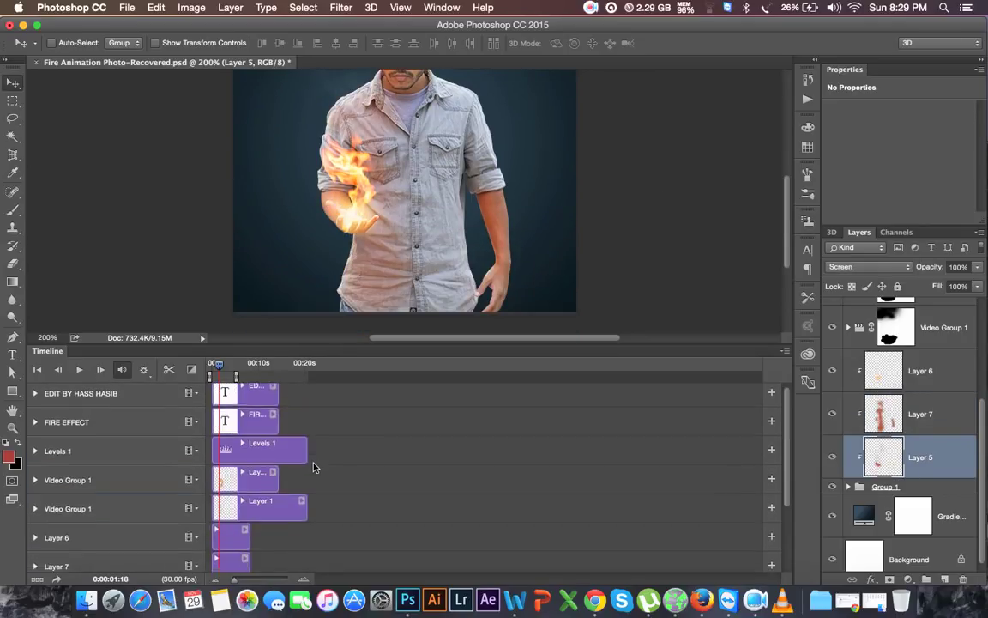
{"action": "left_click_drag", "start_coordinate": [396, 348], "coordinate": [397, 456]}
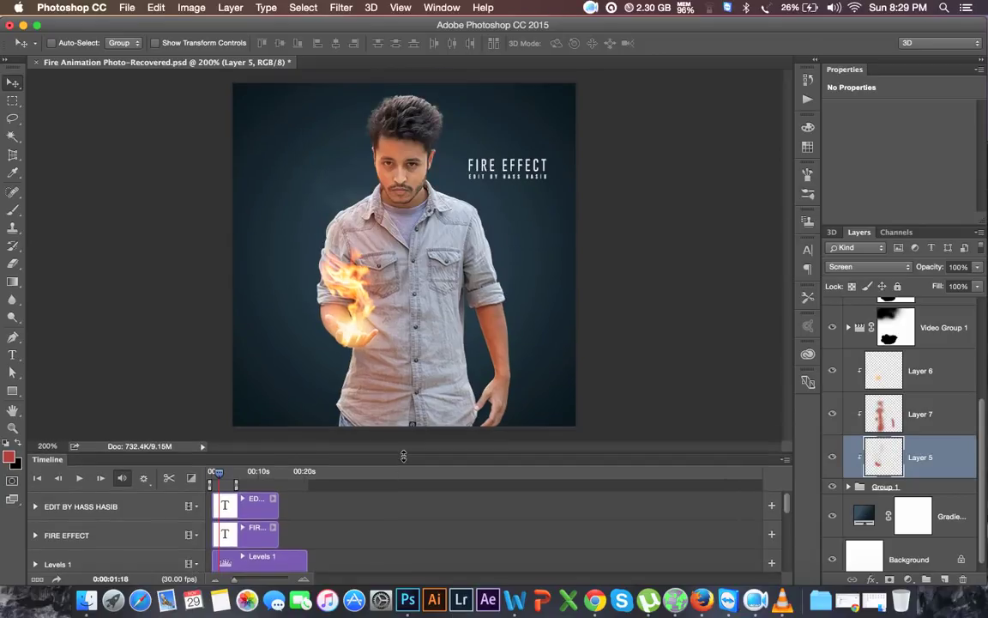
{"action": "left_click", "coordinate": [123, 8]}
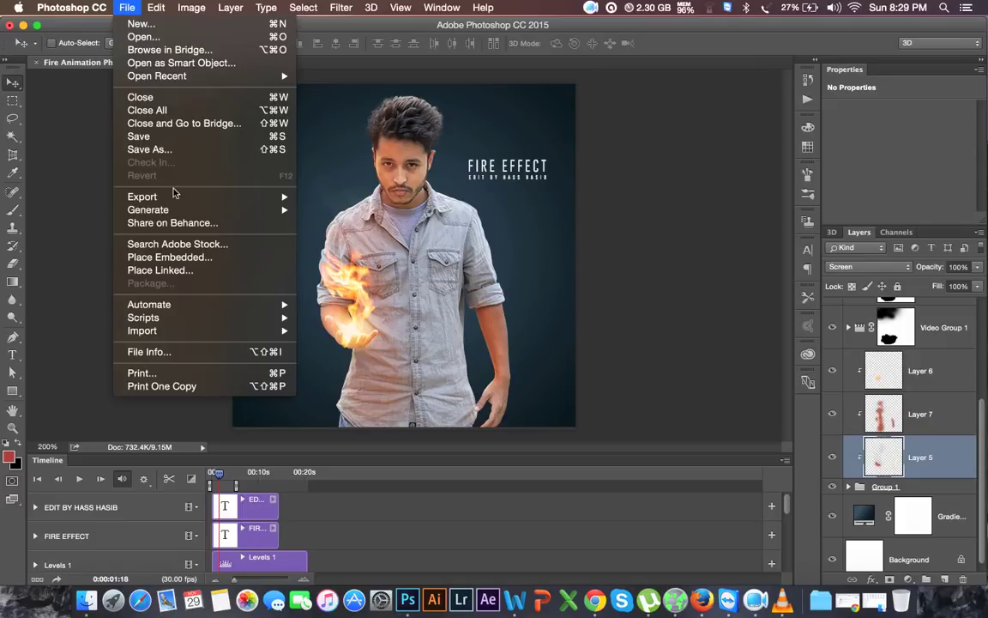
{"action": "mouse_move", "coordinate": [143, 196]}
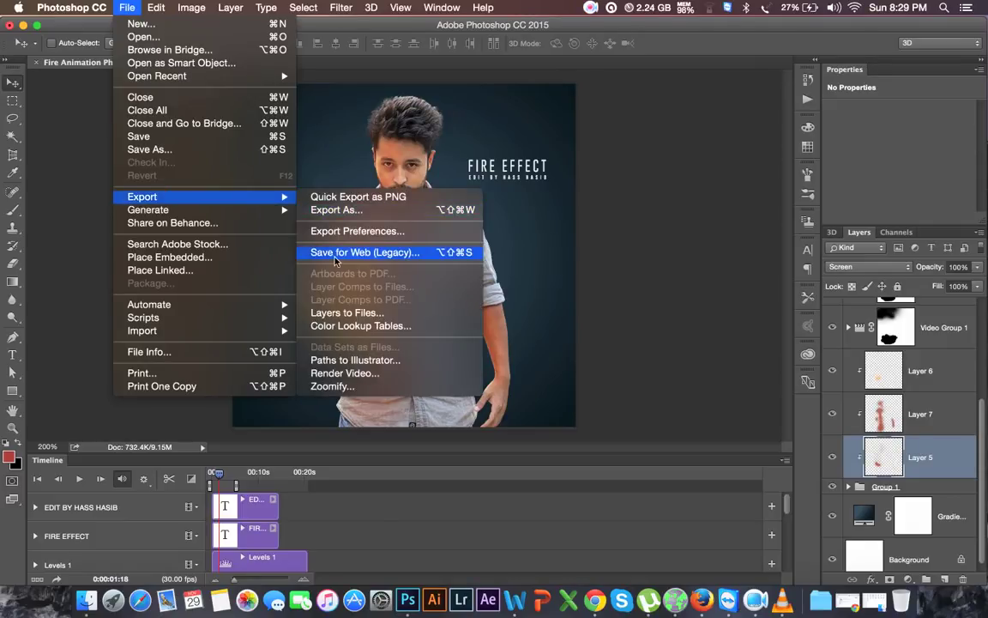
Open Save for Web, zoom the preview to 200%, and play the animation.
{"action": "left_click", "coordinate": [397, 257]}
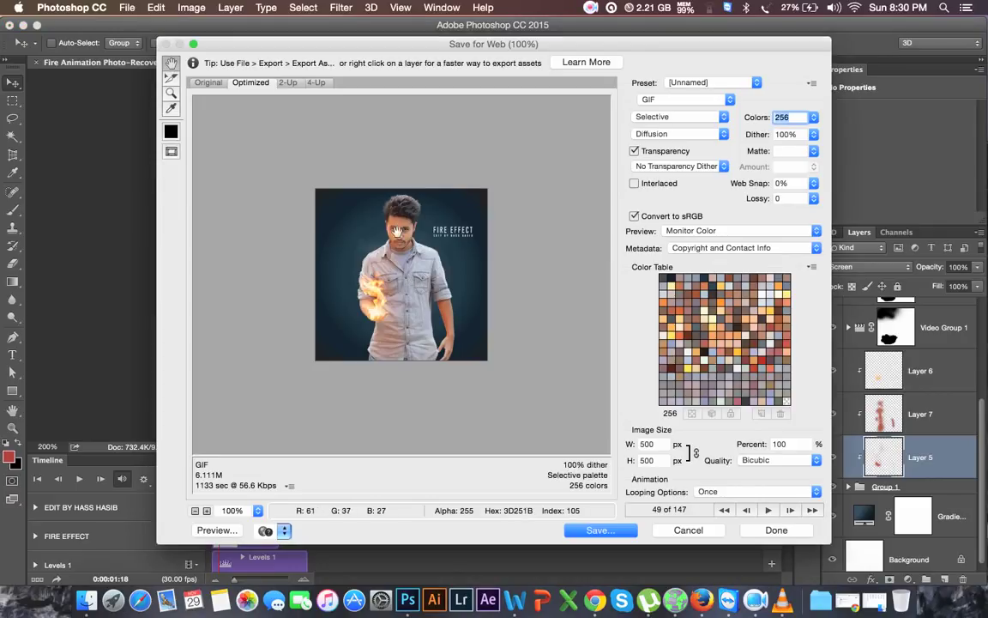
{"action": "left_click", "coordinate": [407, 241]}
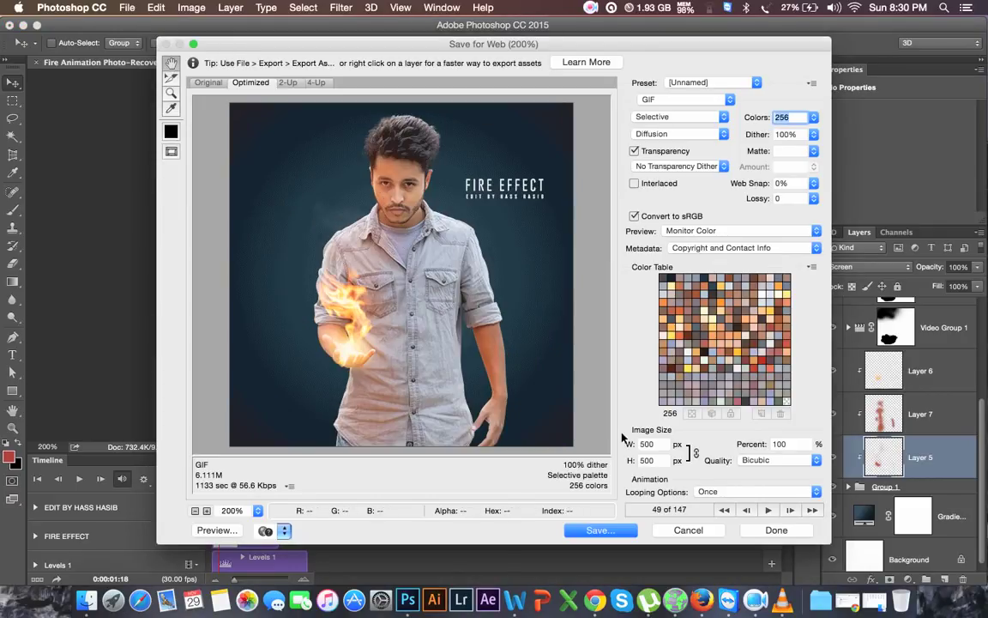
{"action": "left_click", "coordinate": [766, 510]}
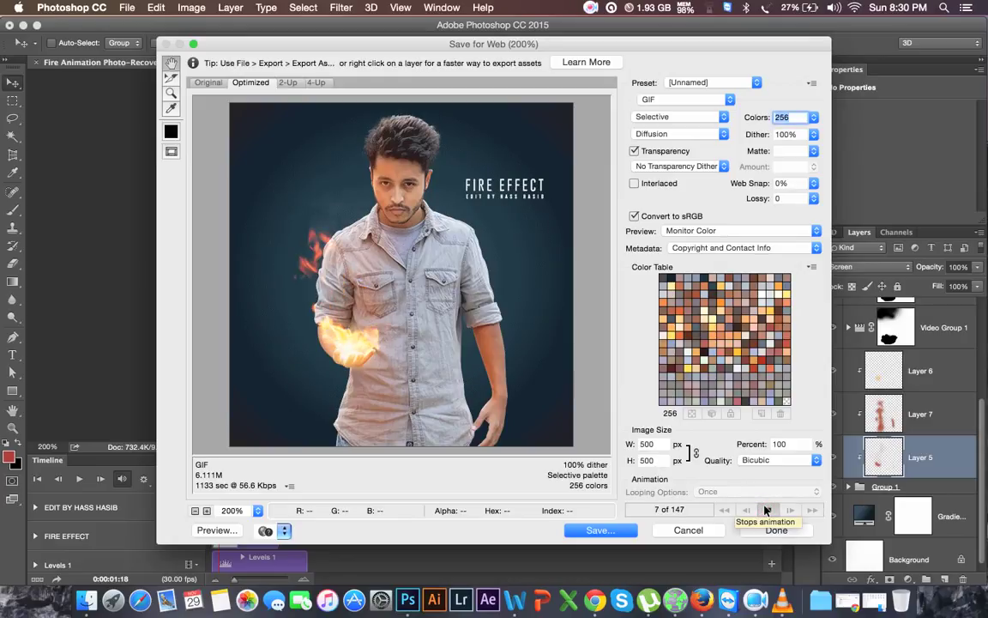
{"action": "left_click", "coordinate": [766, 510]}
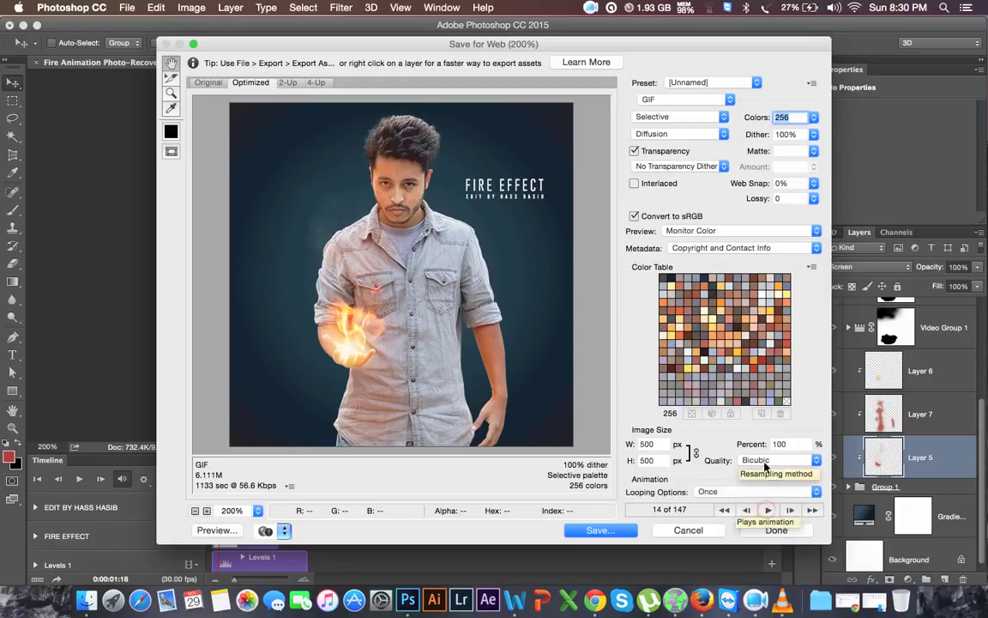
Keep GIF as the format, set Looping Options to Forever, and compare with the original.
{"action": "left_click", "coordinate": [666, 101]}
{"action": "left_click", "coordinate": [648, 99]}
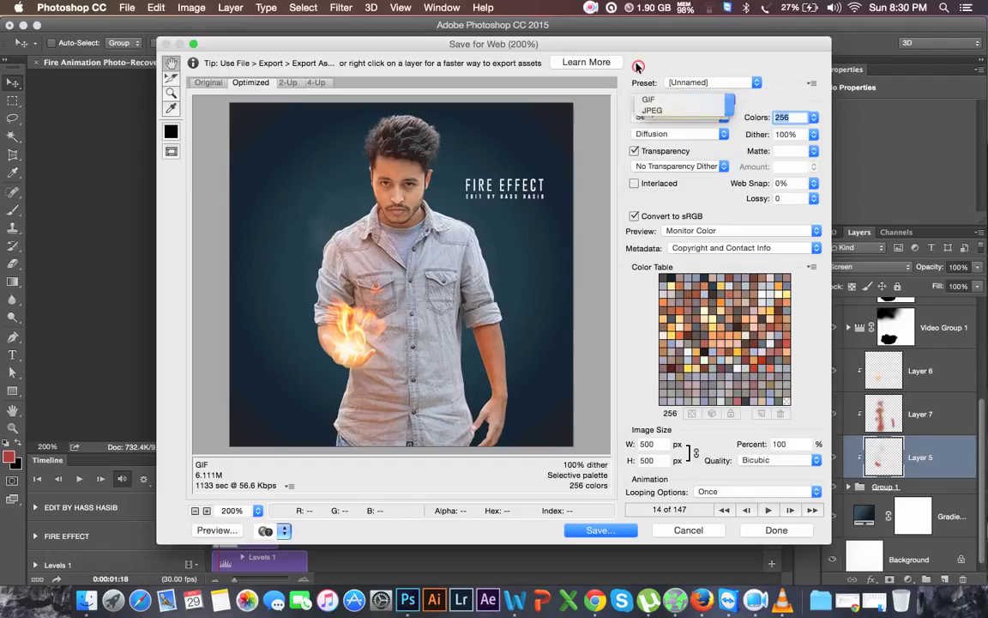
{"action": "left_click", "coordinate": [648, 100]}
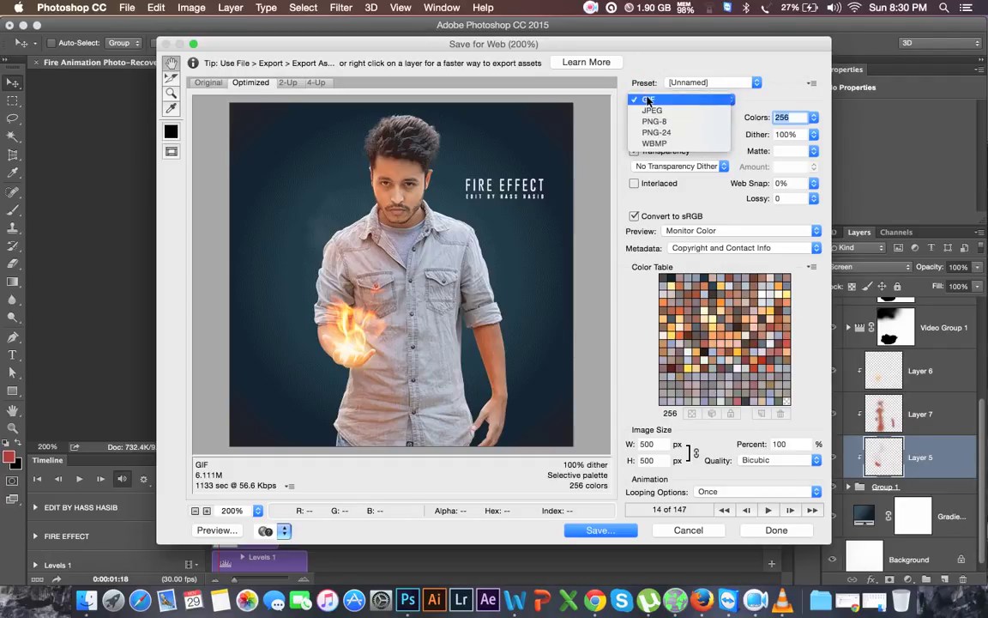
{"action": "left_click", "coordinate": [648, 99]}
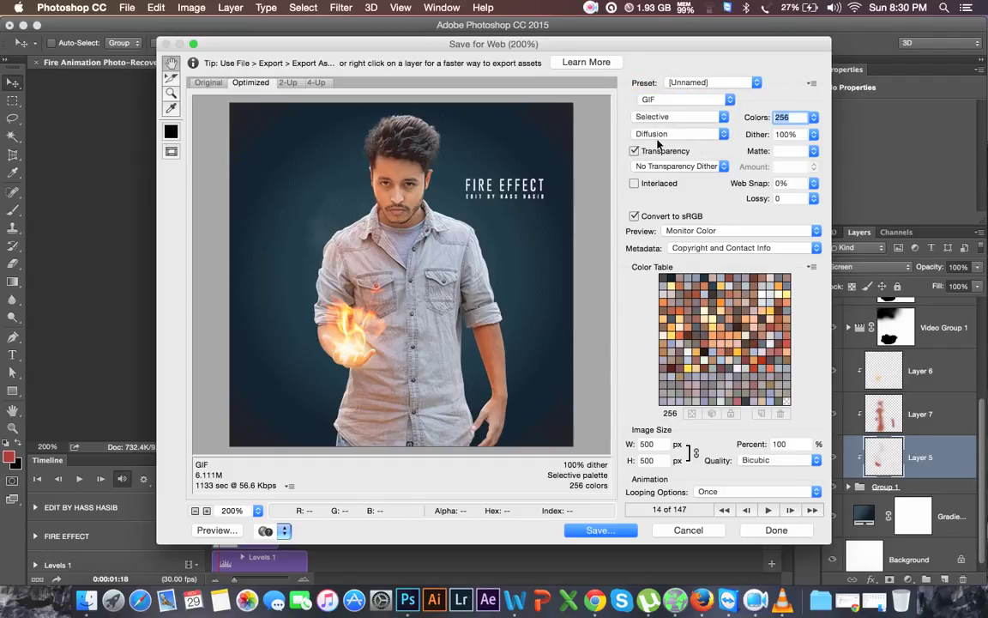
{"action": "left_click", "coordinate": [724, 492]}
{"action": "left_click", "coordinate": [707, 502]}
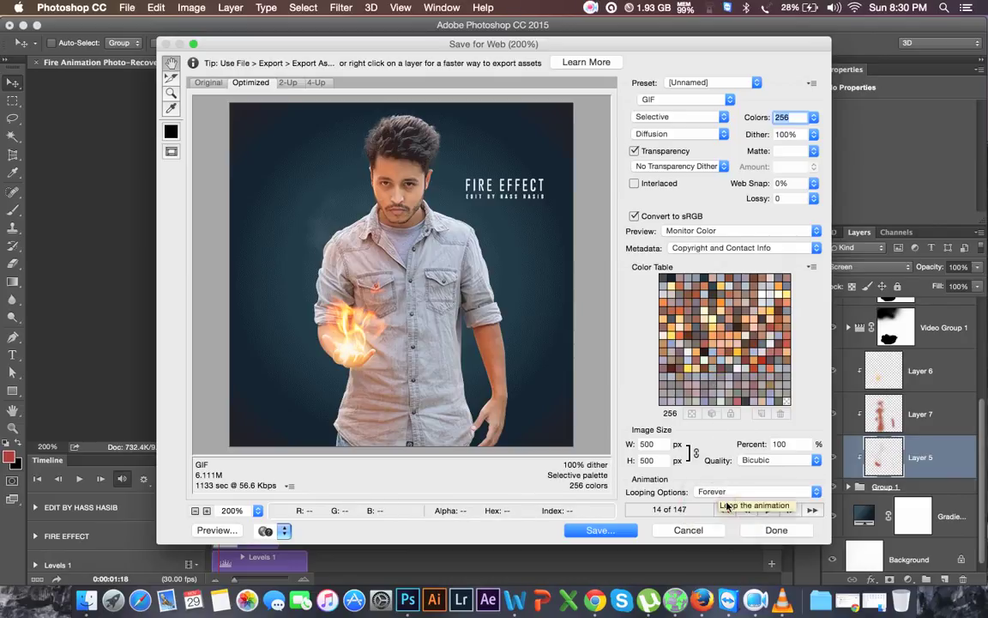
{"action": "left_click", "coordinate": [721, 491]}
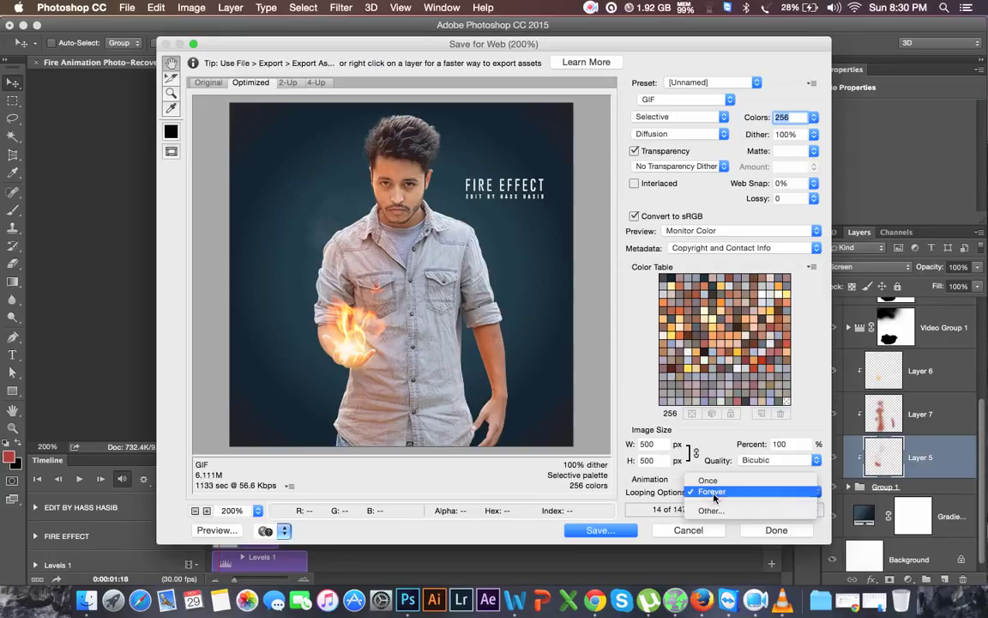
{"action": "left_click", "coordinate": [716, 492]}
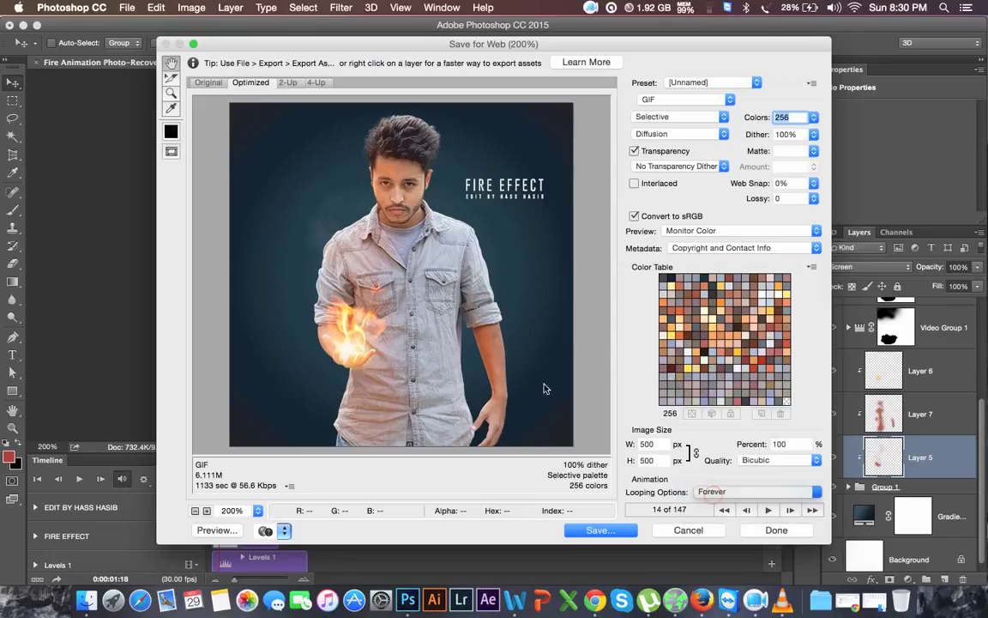
{"action": "left_click", "coordinate": [210, 83]}
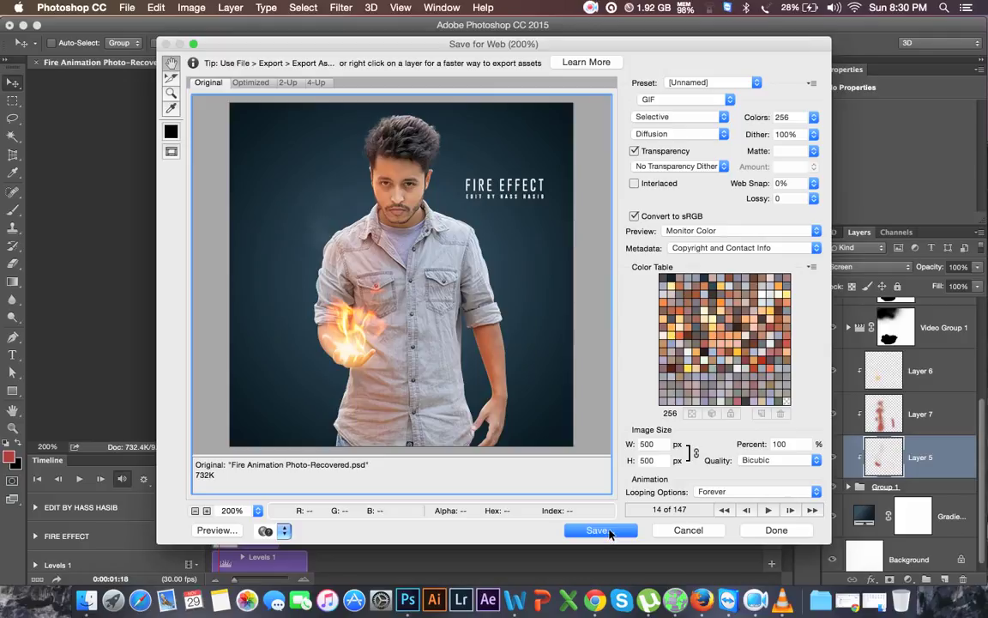
Save the GIF to the Desktop as Fire-Animation-Photo-Recovered.gif and hide Photoshop.
{"action": "left_click", "coordinate": [601, 530]}
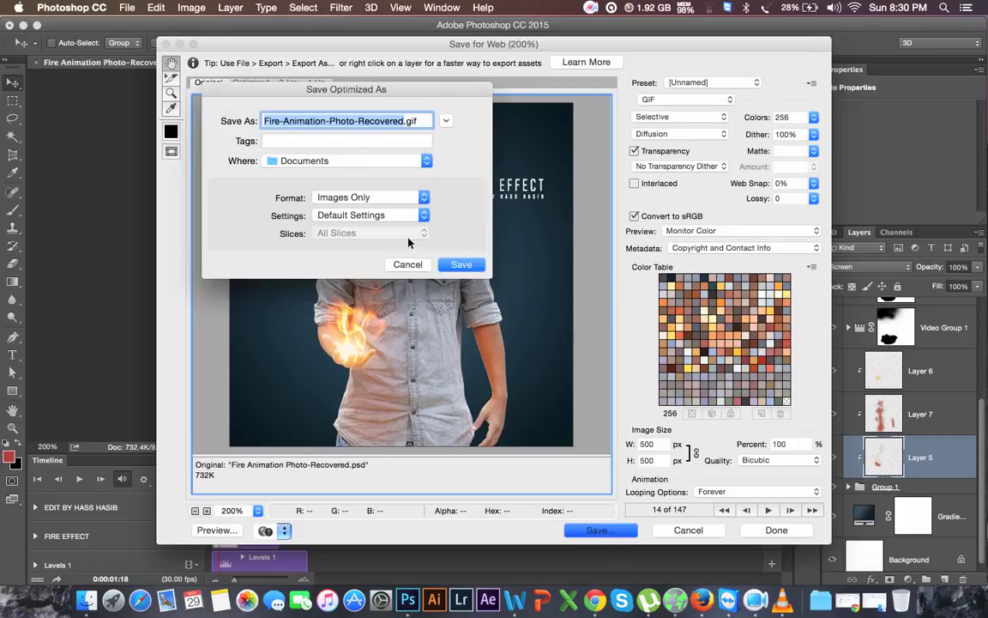
{"action": "left_click", "coordinate": [326, 161]}
{"action": "left_click", "coordinate": [307, 298]}
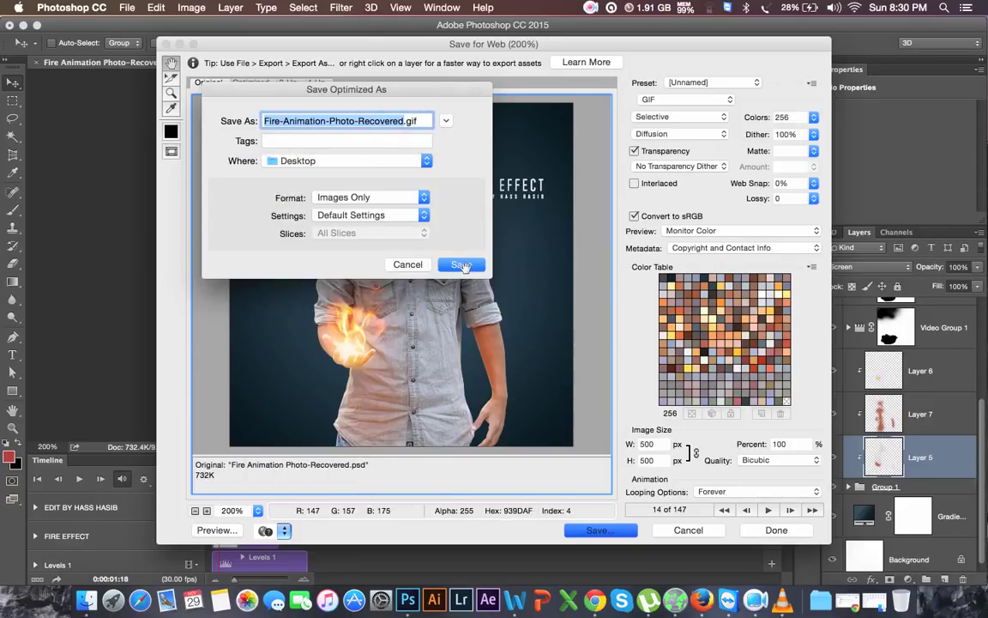
{"action": "left_click", "coordinate": [461, 265]}
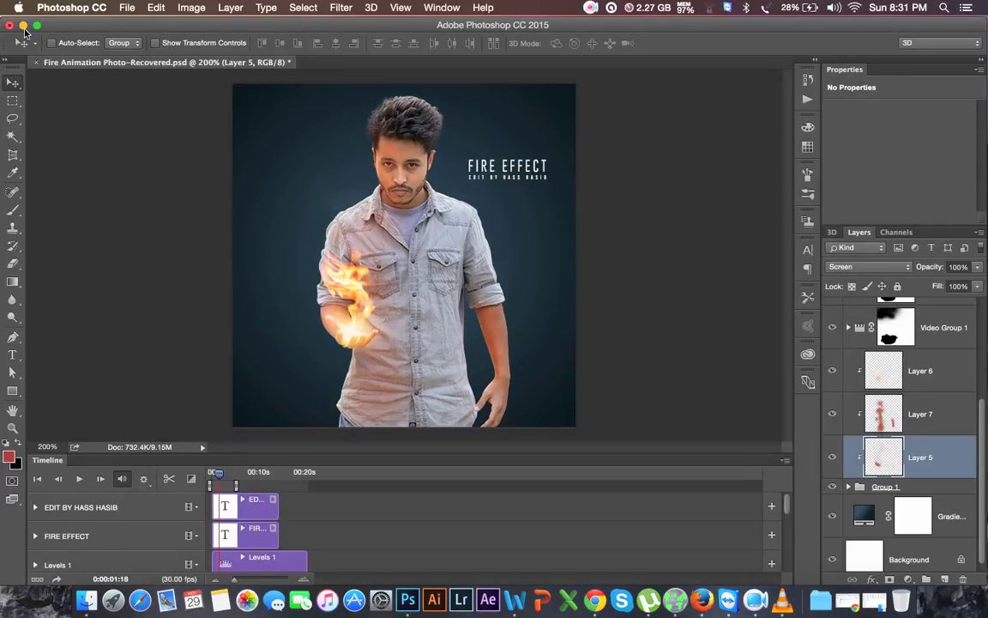
{"action": "left_click", "coordinate": [23, 25]}
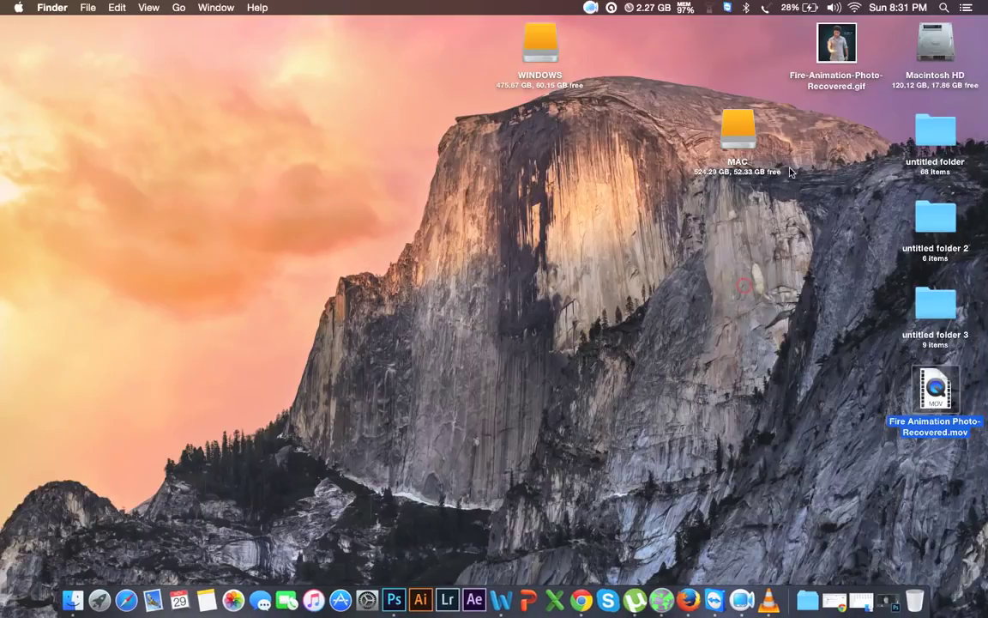
Move the GIF to mid-desktop, watch it loop in Google Chrome, then minimize Chrome.
{"action": "left_click", "coordinate": [838, 48]}
{"action": "mouse_move", "coordinate": [839, 49]}
{"action": "left_mouse_down"}
{"action": "mouse_move", "coordinate": [584, 315]}
{"action": "mouse_move", "coordinate": [436, 223]}
{"action": "mouse_move", "coordinate": [449, 228]}
{"action": "left_mouse_up"}
{"action": "right_click", "coordinate": [449, 228]}
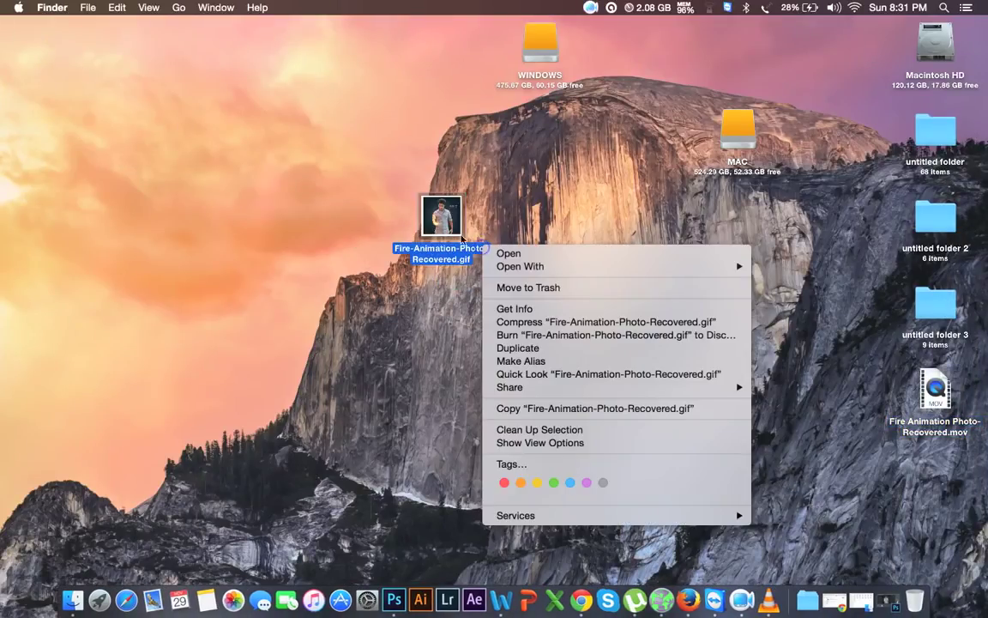
{"action": "right_click", "coordinate": [450, 226]}
{"action": "mouse_move", "coordinate": [514, 244]}
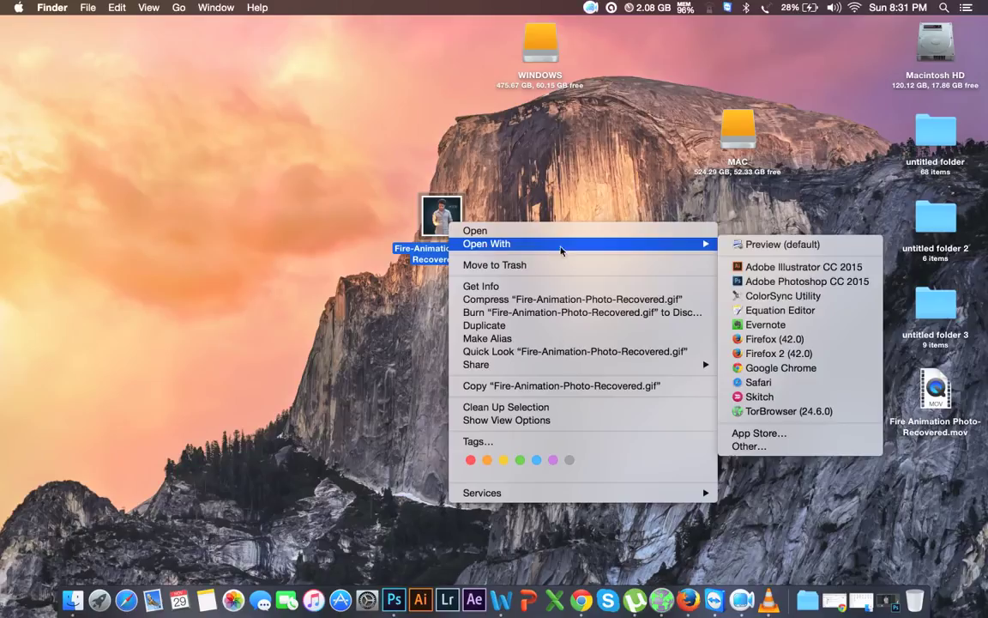
{"action": "left_click", "coordinate": [781, 367]}
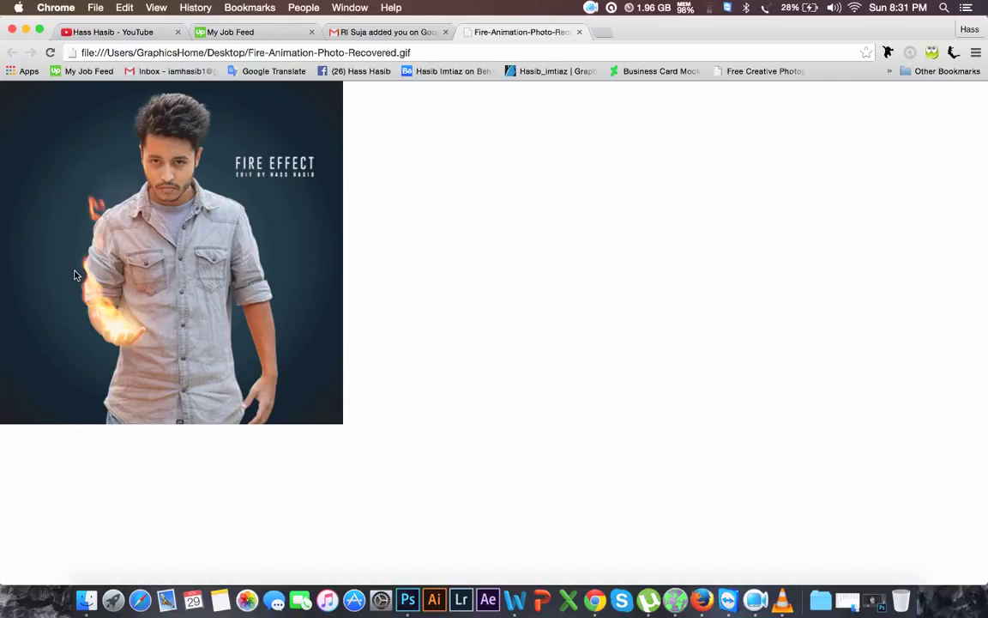
{"action": "left_click", "coordinate": [26, 29]}
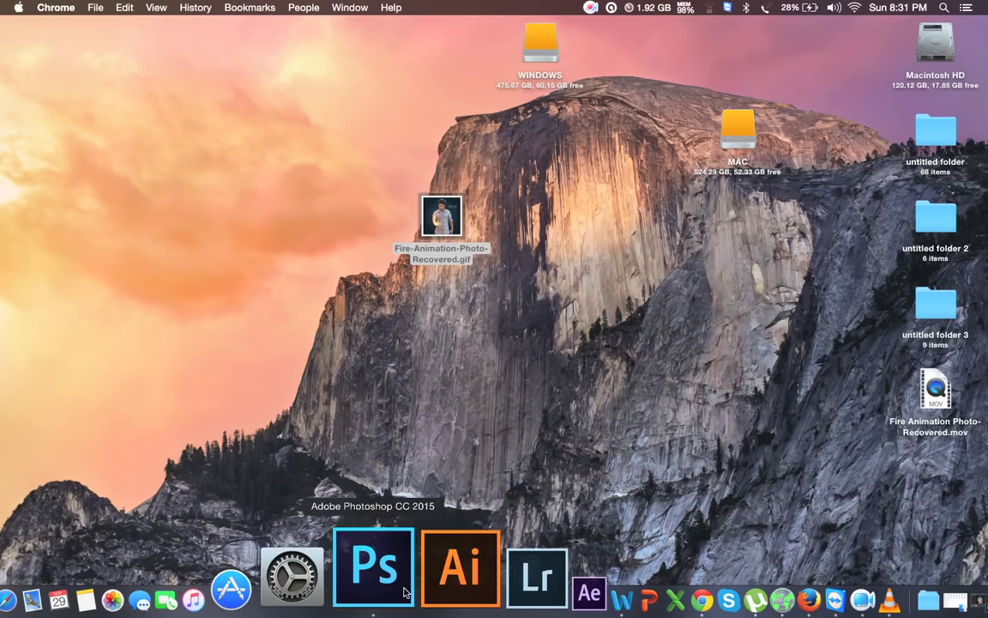
Bring Photoshop forward and drag the Timeline border down to enlarge the canvas area.
{"action": "left_click", "coordinate": [346, 573]}
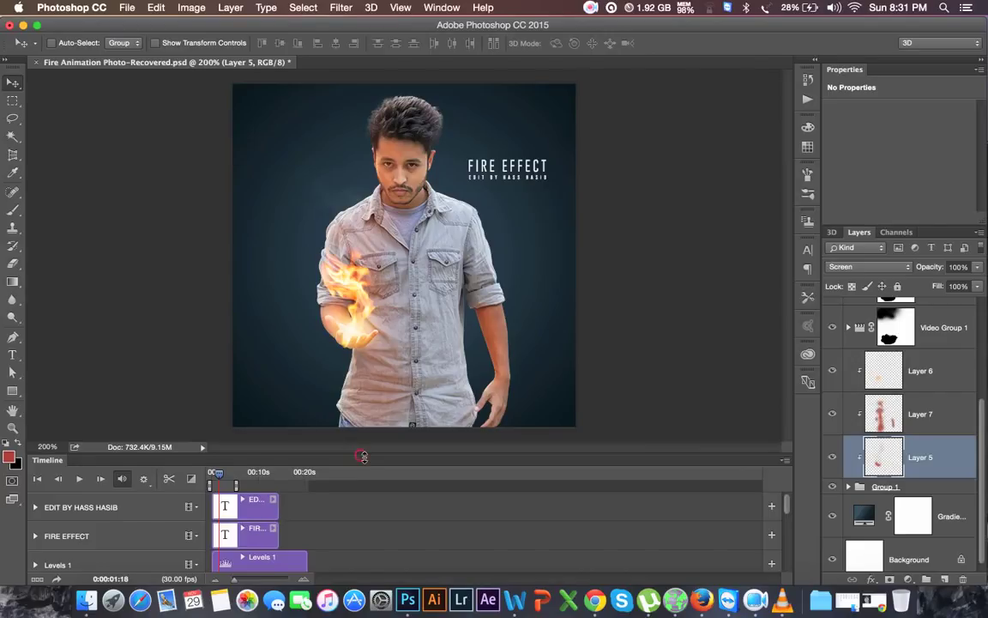
{"action": "left_click_drag", "start_coordinate": [363, 456], "coordinate": [362, 491]}
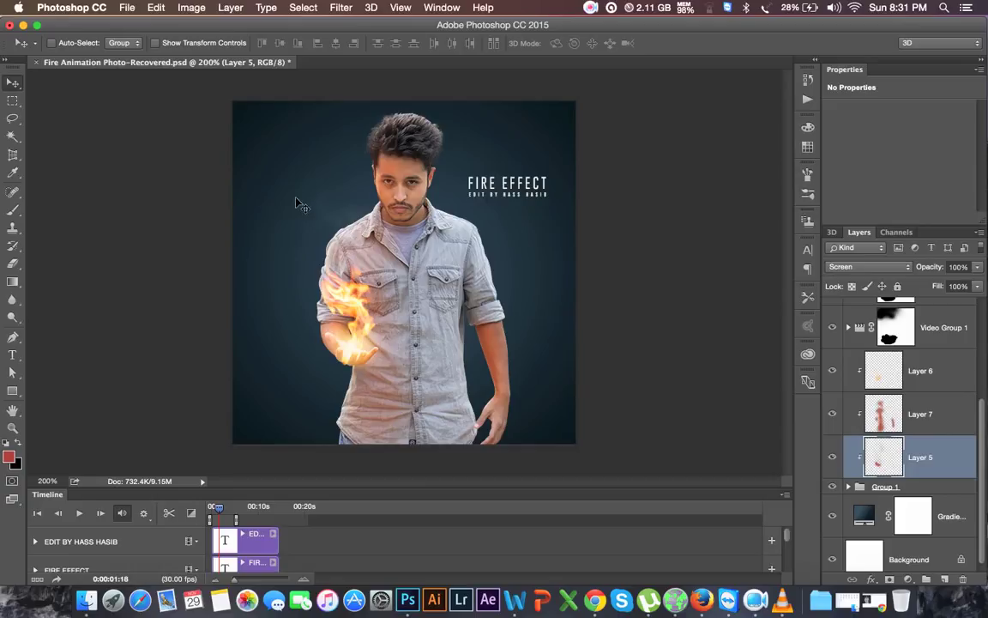
{"action": "left_click", "coordinate": [591, 10]}
{"action": "left_click", "coordinate": [603, 29]}
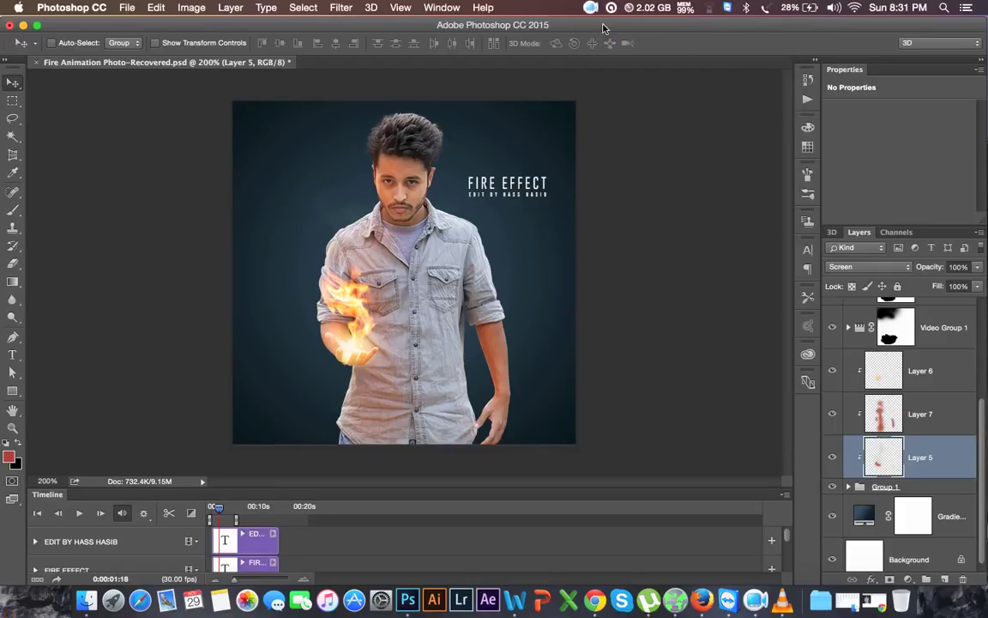